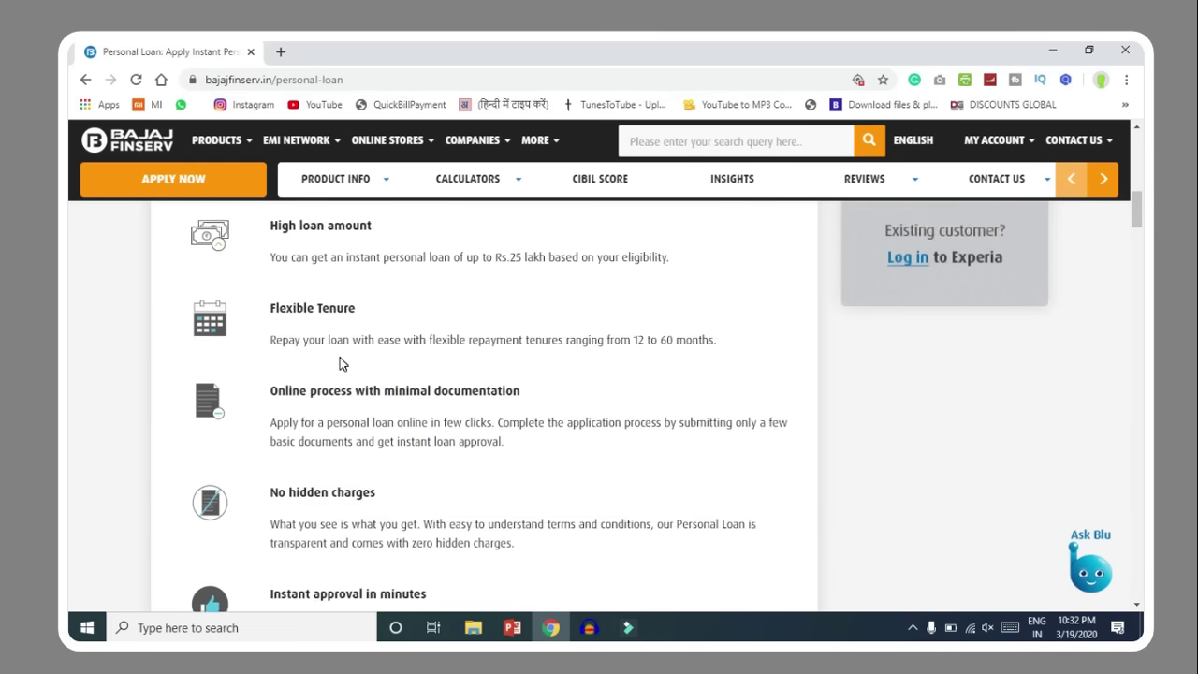
- Scroll the Personal Loan page's Features & Benefits: loans up to Rs.25 lakh, 12–60 month tenures
{"action": "scroll", "coordinate": [339, 358], "scroll_direction": "up", "scroll_amount": 10}
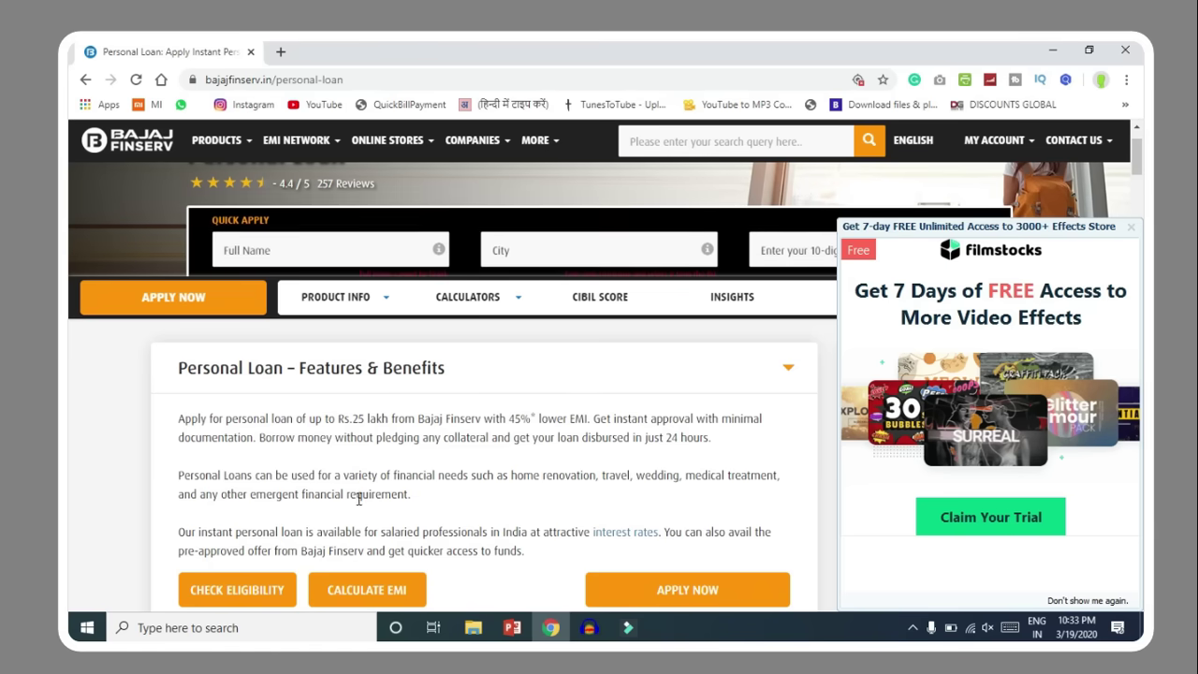
- Launch the Personal Loan Application Form in a new tab from the Features & Benefits APPLY NOW button
{"action": "scroll", "coordinate": [511, 454], "scroll_direction": "down", "scroll_amount": 1}
{"action": "scroll", "coordinate": [511, 454], "scroll_direction": "down", "scroll_amount": 2}
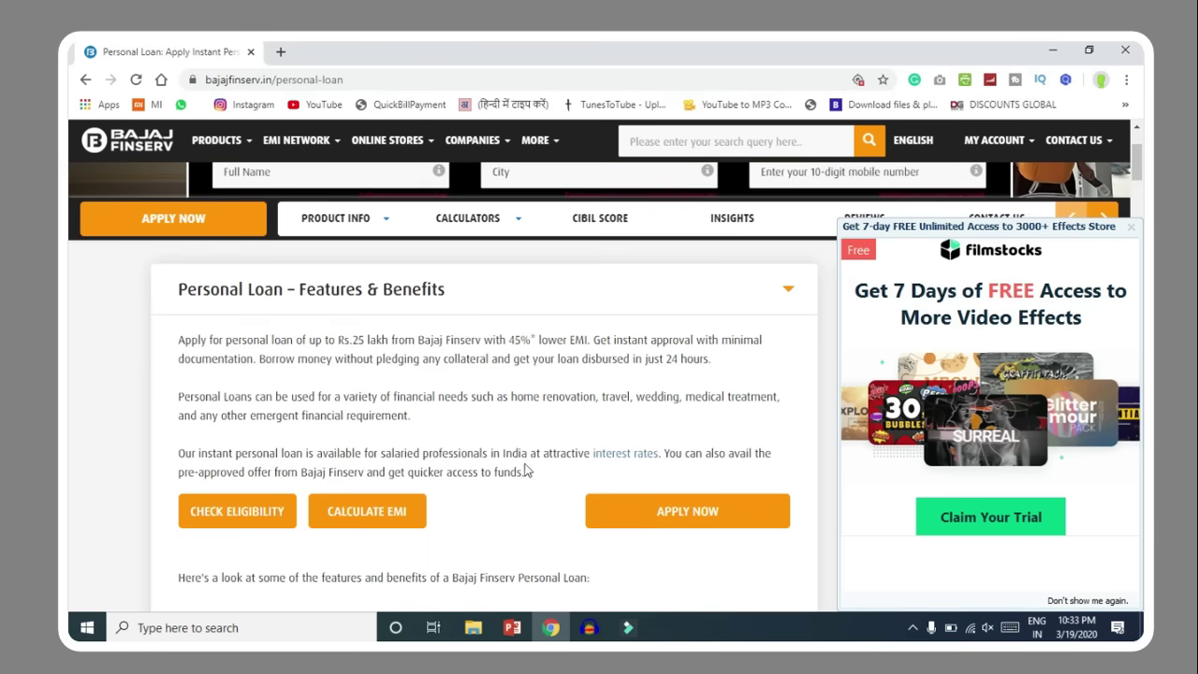
{"action": "left_click", "coordinate": [684, 515]}
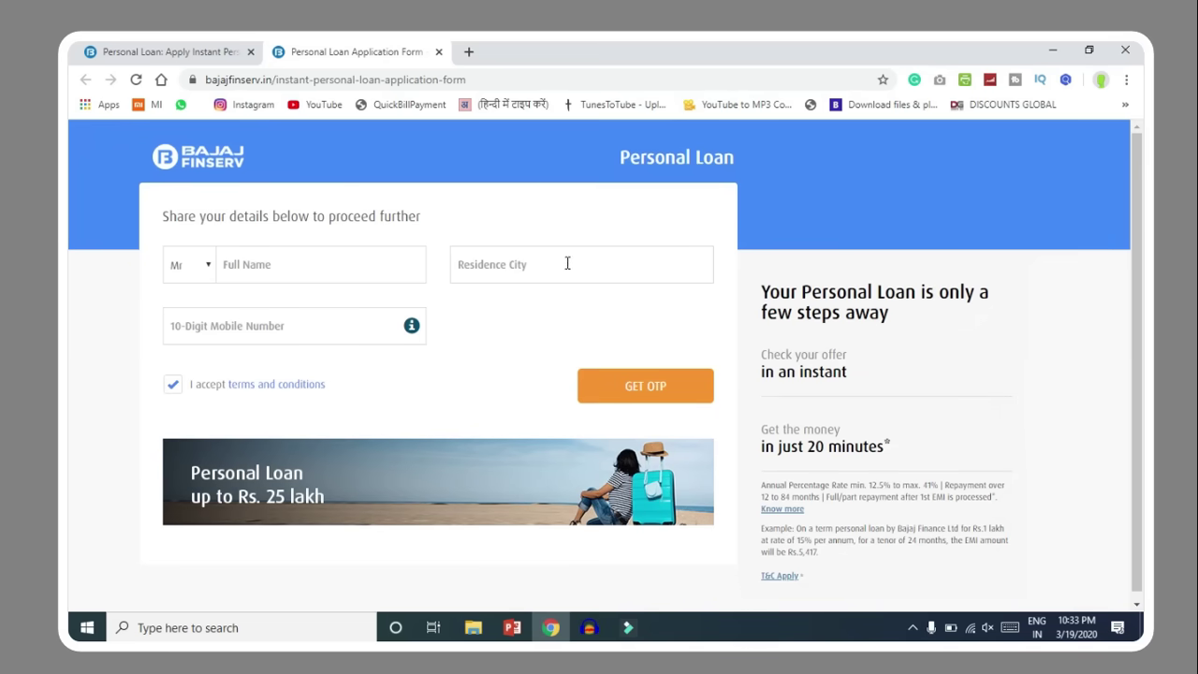
- Enter the applicant's full name and choose PATNA as the residence city
{"action": "left_click", "coordinate": [338, 271]}
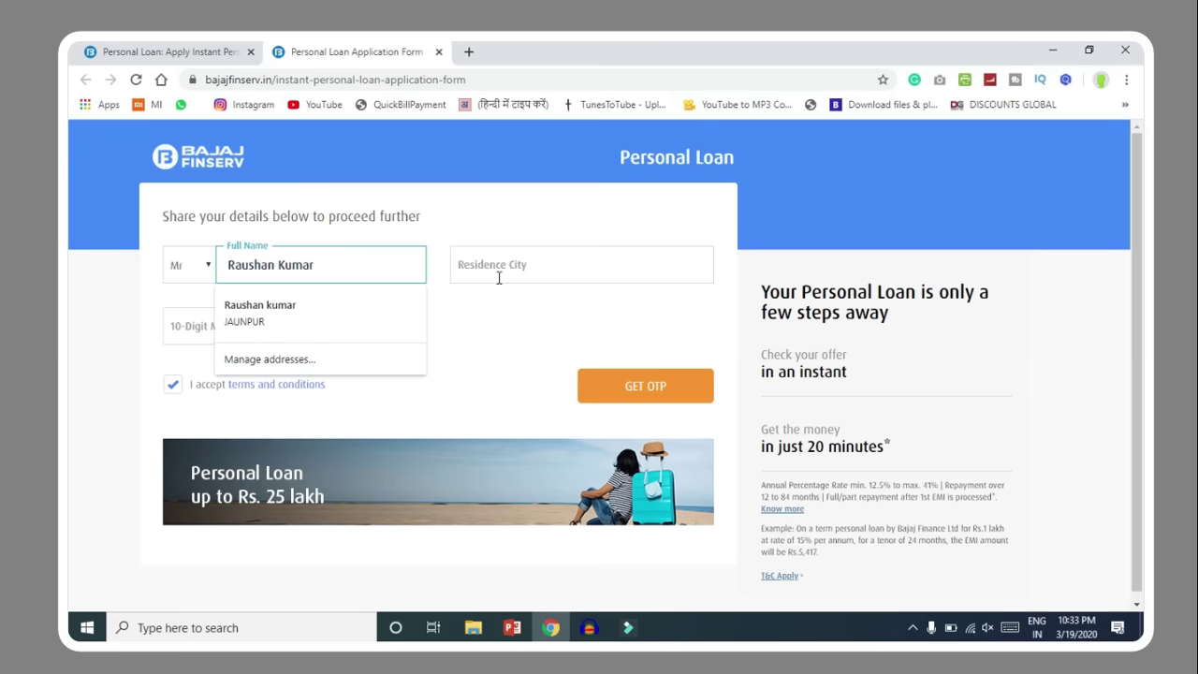
{"action": "left_click", "coordinate": [503, 276]}
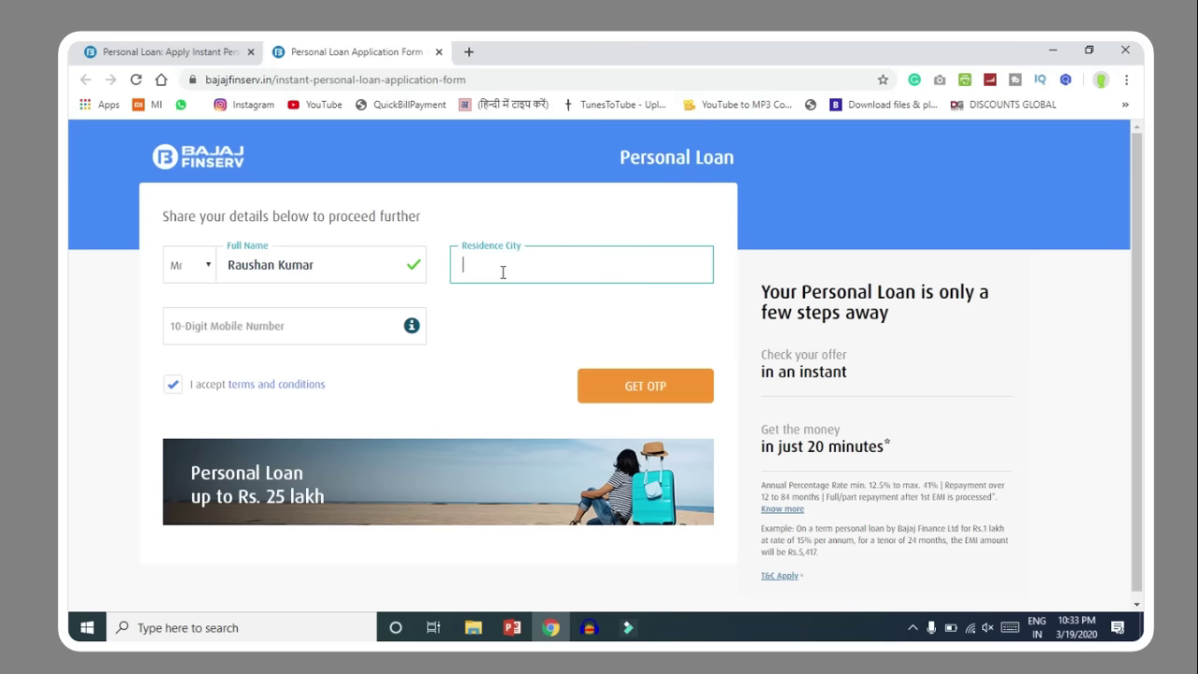
{"action": "type", "text": "pa"}
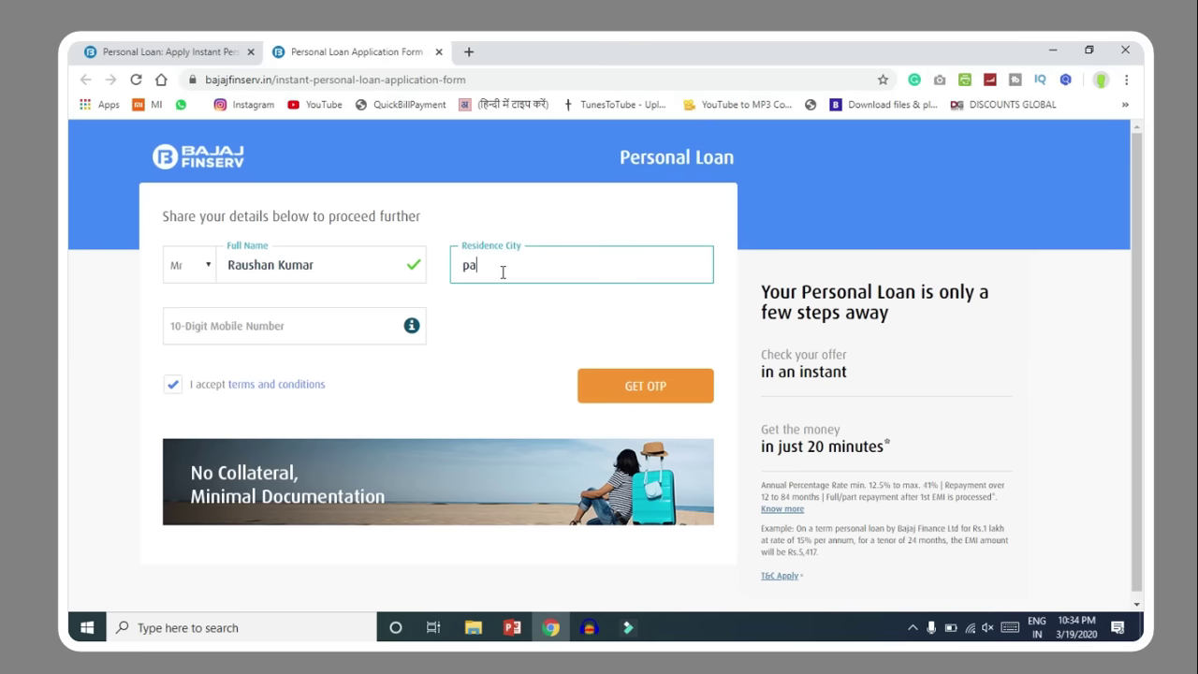
{"action": "type", "text": "tna"}
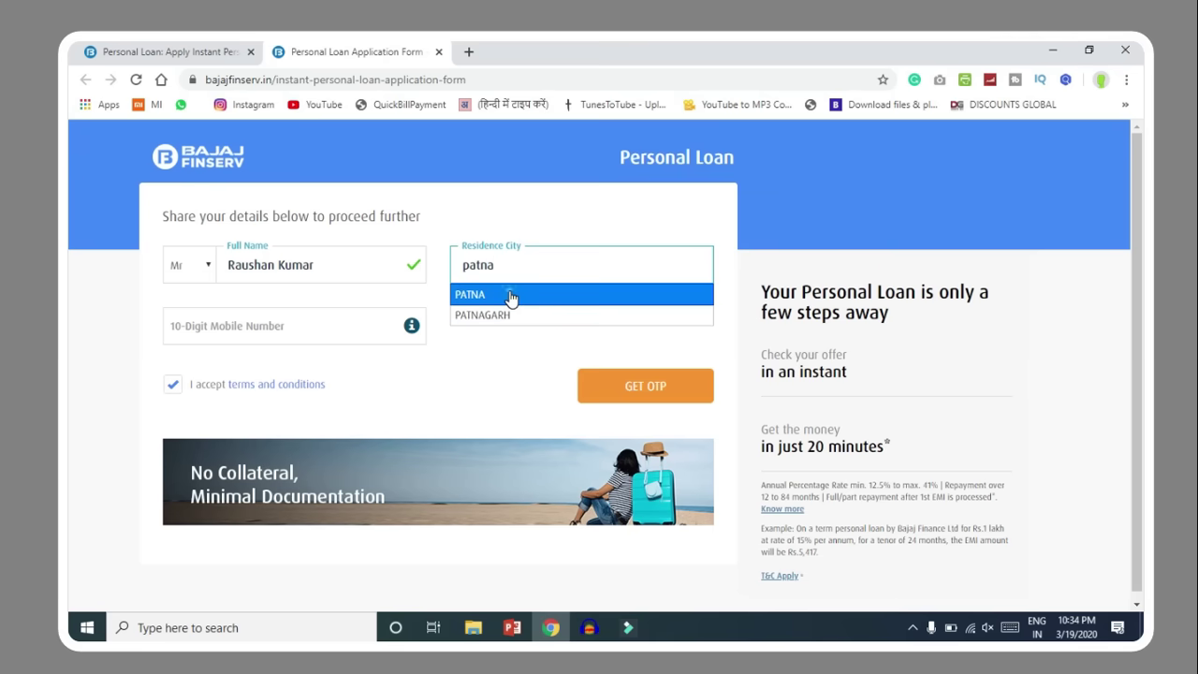
{"action": "left_click", "coordinate": [511, 296]}
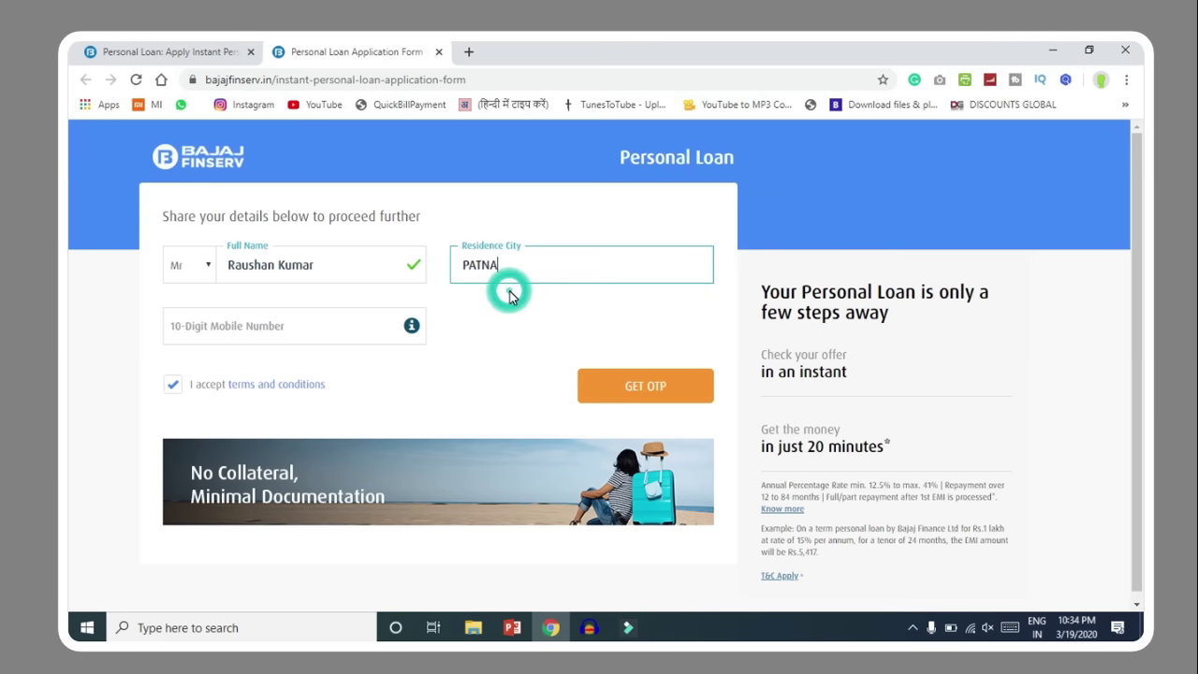
- Enter the applicant's mobile number, accept the terms and conditions, and request the OTP
{"action": "left_click", "coordinate": [329, 334]}
{"action": "type", "text": "620"}
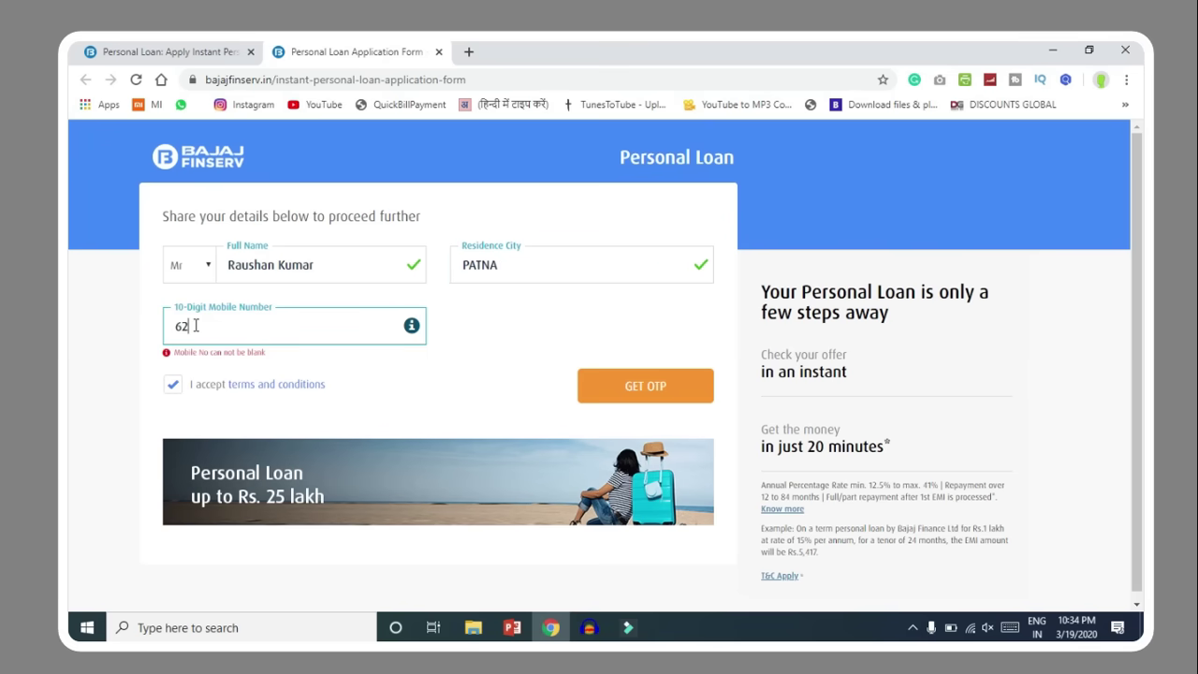
{"action": "type", "text": "94"}
{"action": "left_click", "coordinate": [459, 337]}
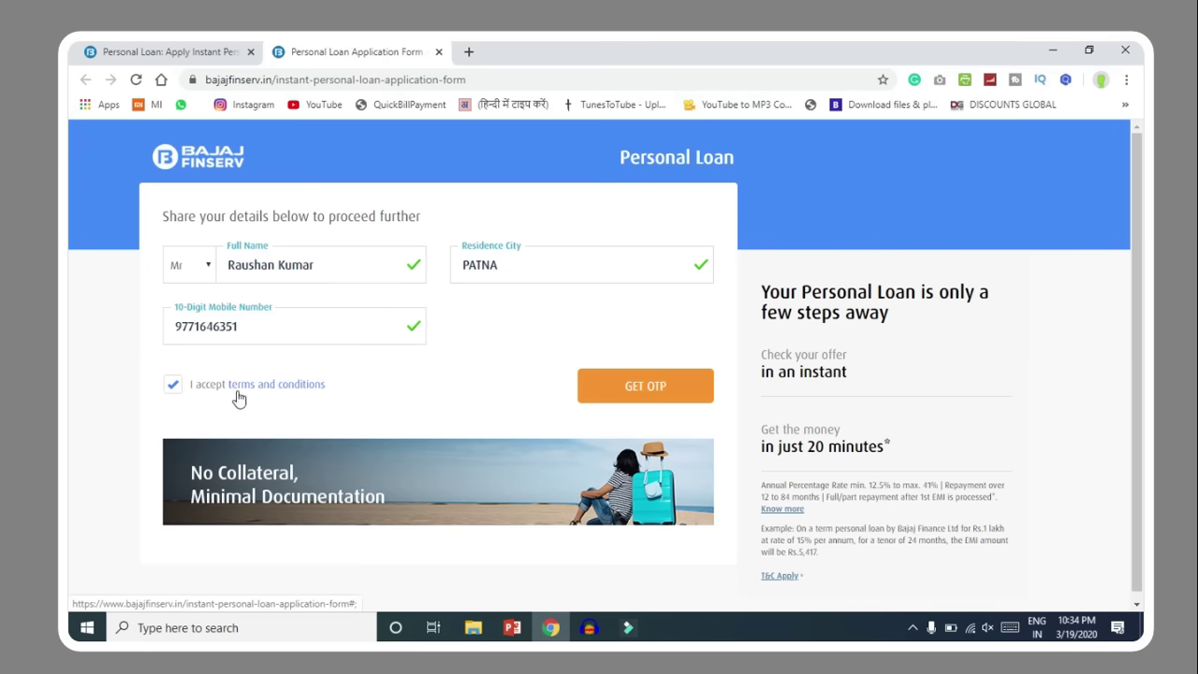
{"action": "left_click", "coordinate": [172, 394]}
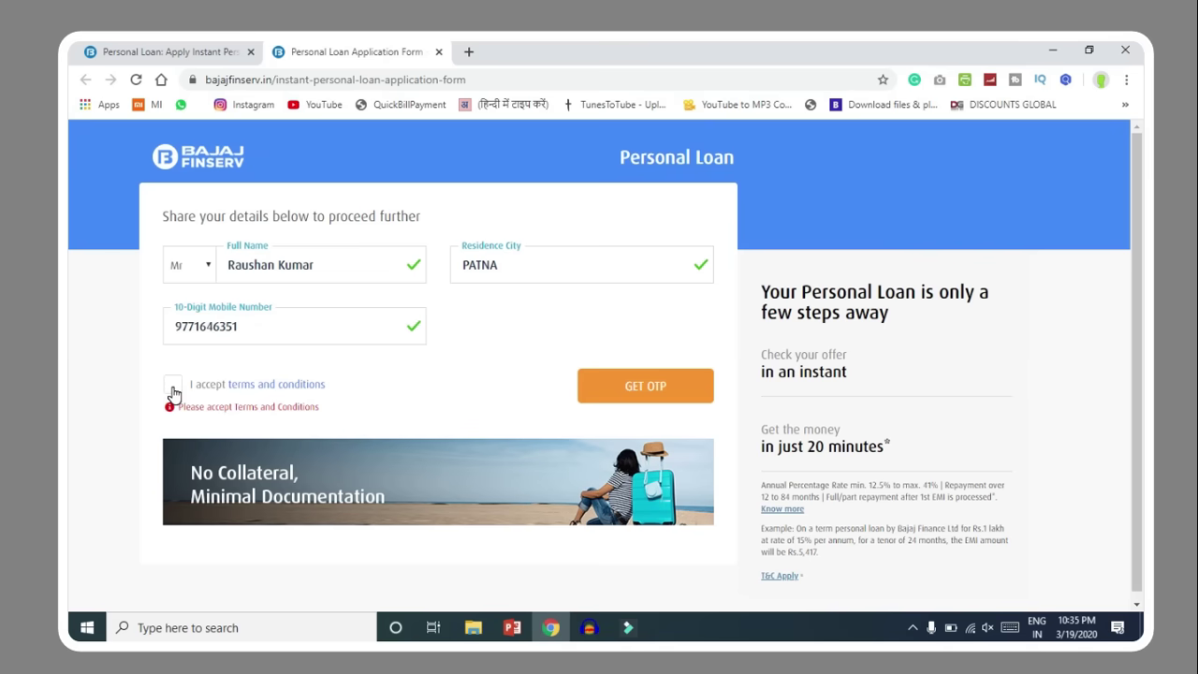
{"action": "left_click", "coordinate": [172, 394]}
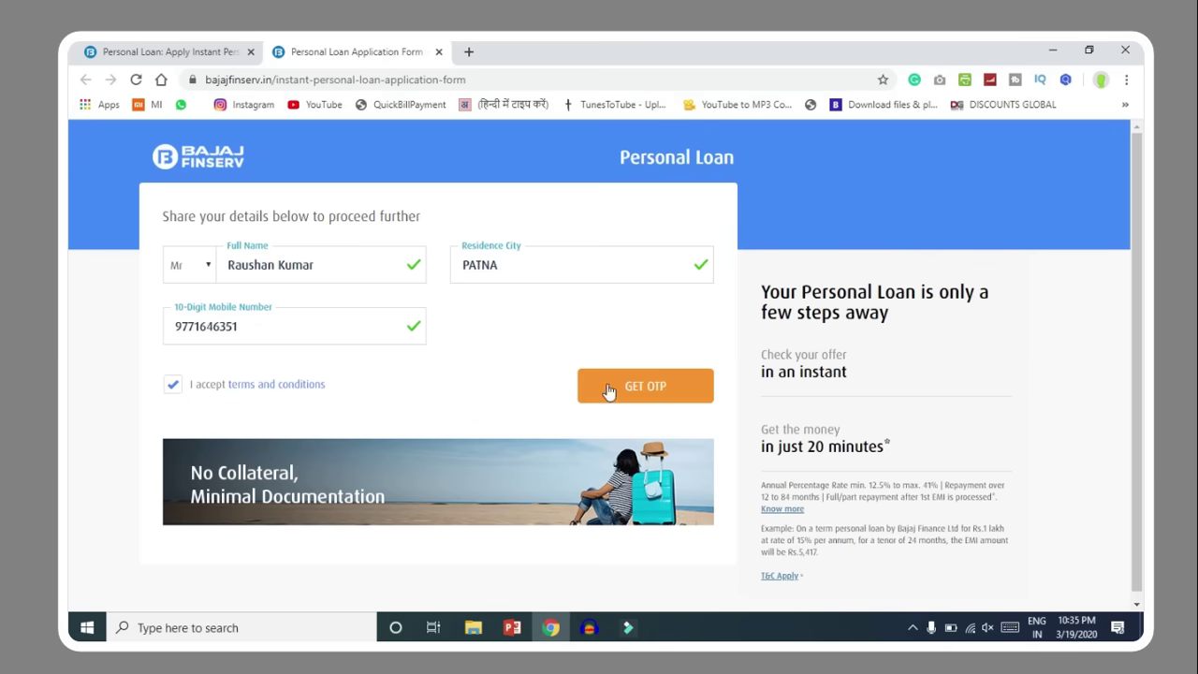
{"action": "left_click", "coordinate": [641, 389]}
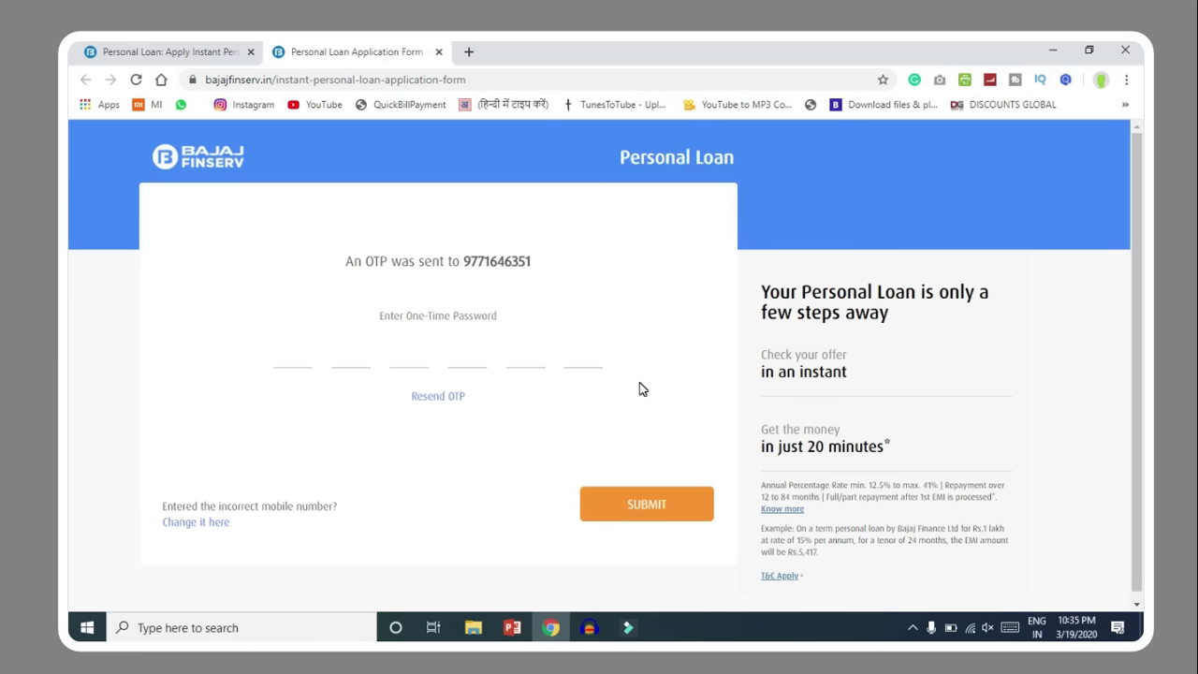
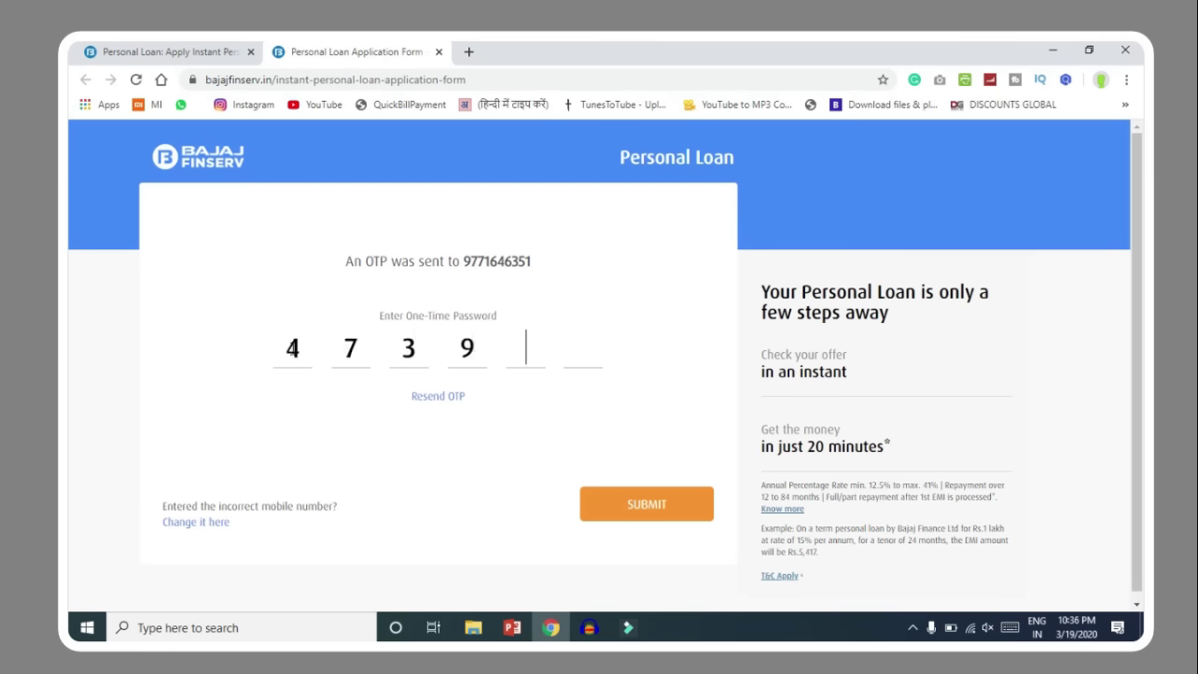
- Enter the first OTP, get a resent code, then enter and submit the new six-digit code
{"action": "left_click", "coordinate": [447, 403]}
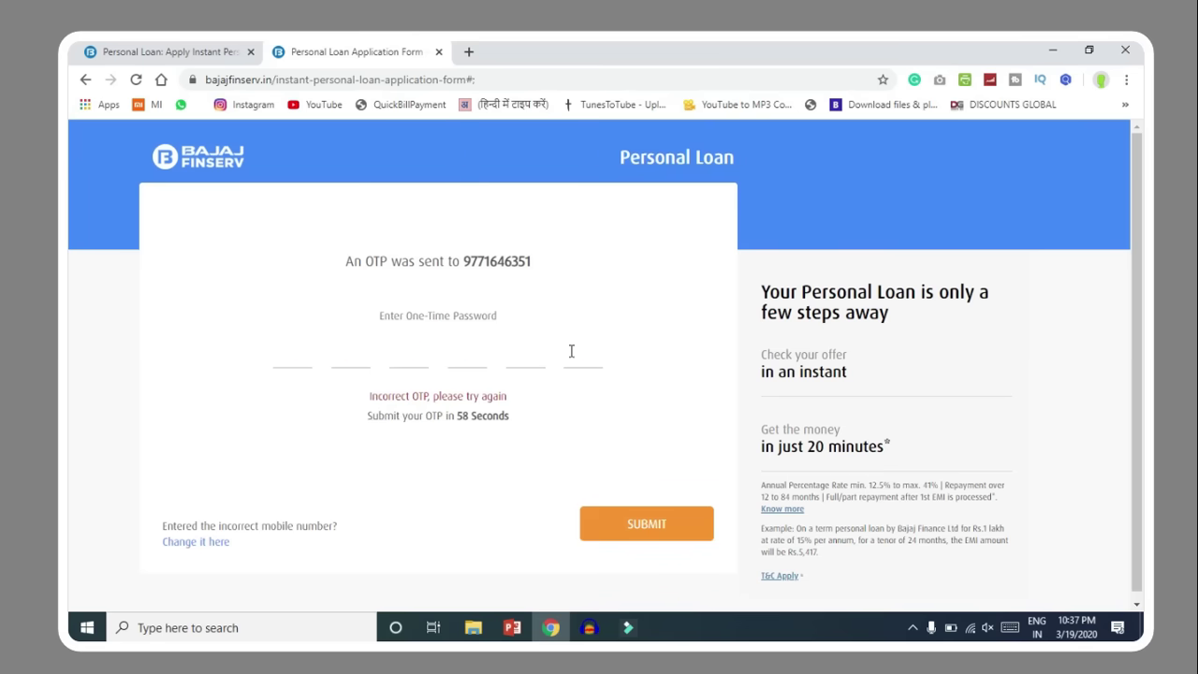
{"action": "left_click", "coordinate": [305, 346]}
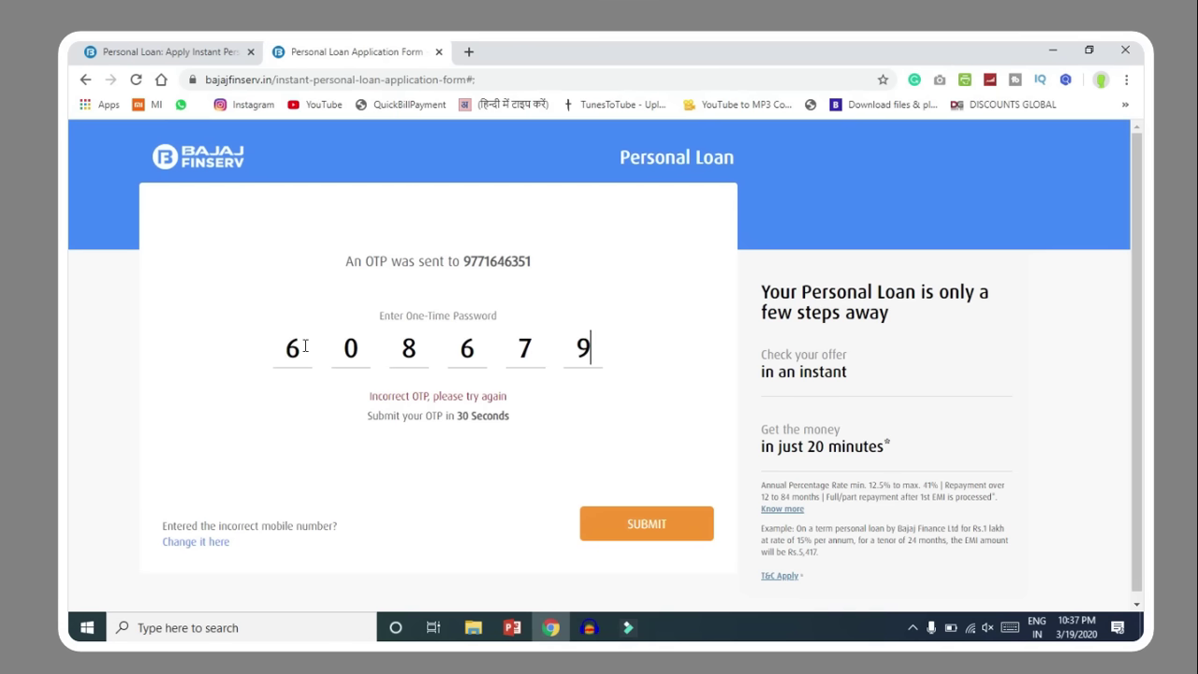
{"action": "left_click", "coordinate": [604, 522]}
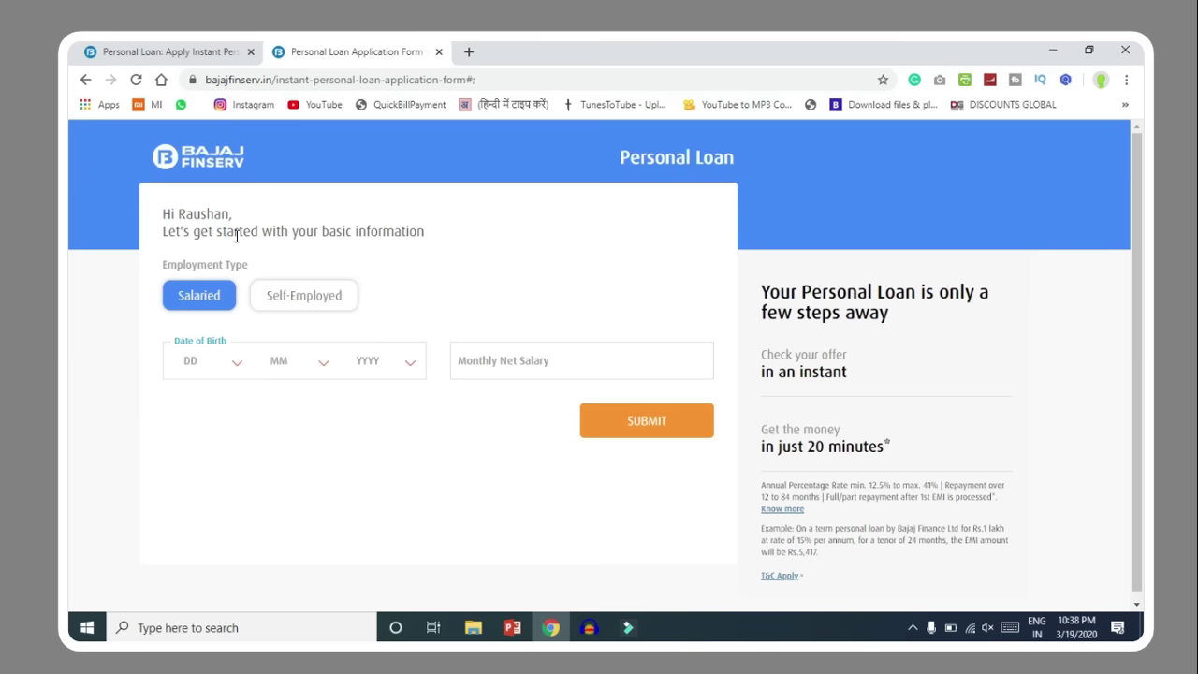
- Point out the greeting line and the Employment Type label, with Salaried kept selected
{"action": "left_click_drag", "start_coordinate": [165, 214], "coordinate": [430, 230]}
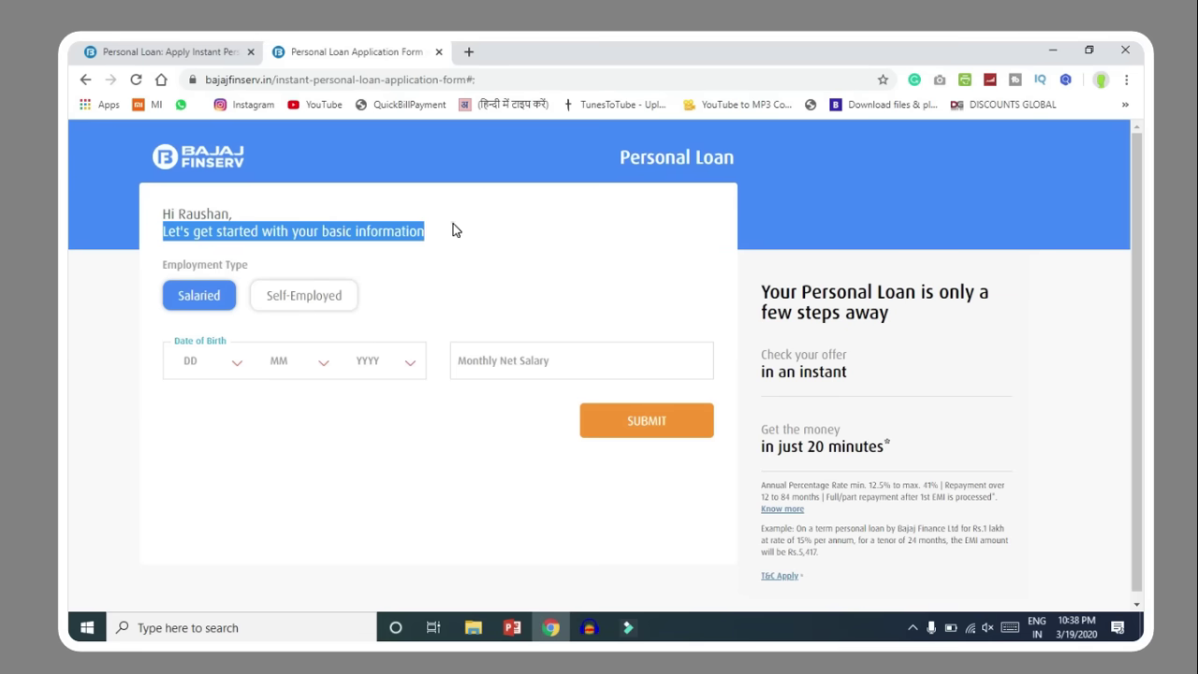
{"action": "left_click", "coordinate": [453, 228]}
{"action": "left_click_drag", "start_coordinate": [166, 264], "coordinate": [251, 270]}
{"action": "left_click", "coordinate": [251, 270]}
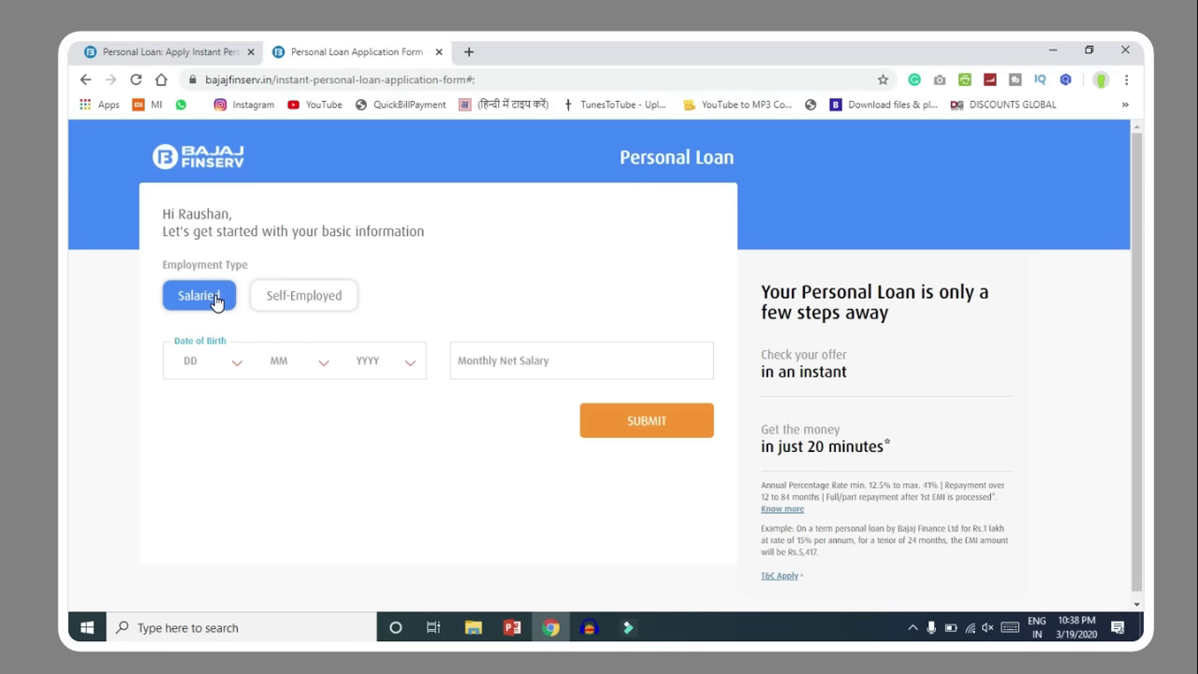
{"action": "left_click", "coordinate": [234, 368]}
{"action": "left_click", "coordinate": [201, 241]}
{"action": "left_click", "coordinate": [281, 360]}
{"action": "left_click", "coordinate": [281, 476]}
{"action": "left_click", "coordinate": [384, 361]}
{"action": "left_click", "coordinate": [374, 238]}
{"action": "left_click", "coordinate": [494, 361]}
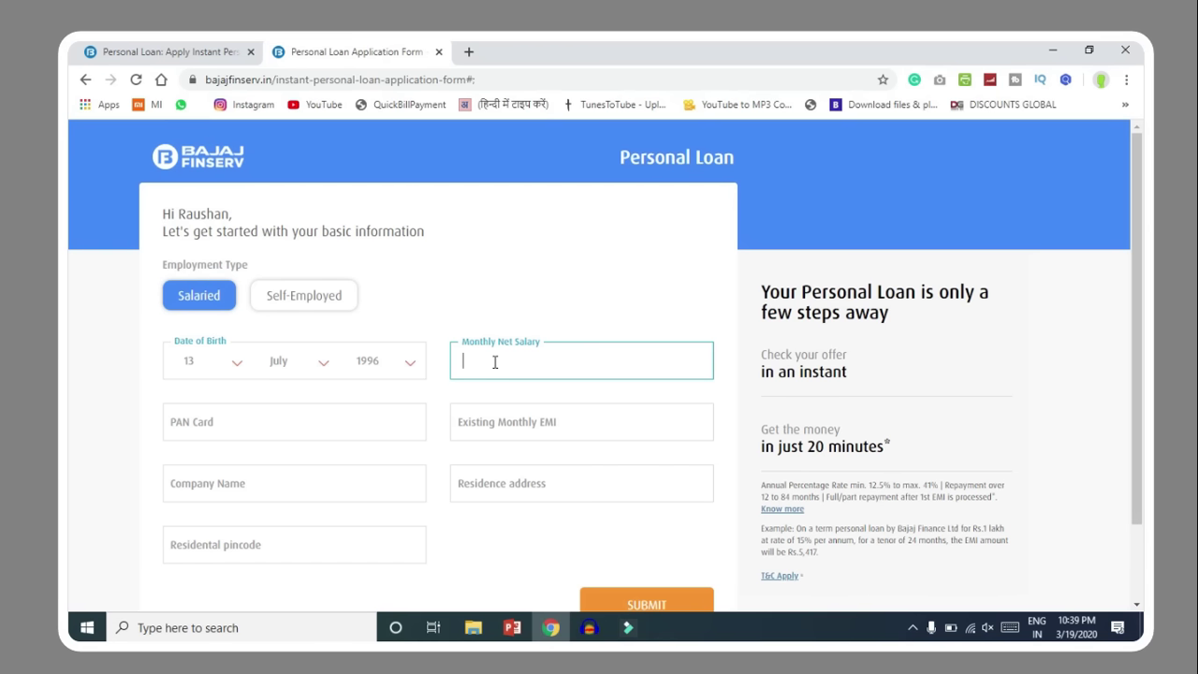
- Enter a monthly net salary of 40000, the applicant's PAN number, and existing EMI 0
{"action": "type", "text": "40000"}
{"action": "scroll", "coordinate": [343, 430], "scroll_direction": "down", "scroll_amount": 1}
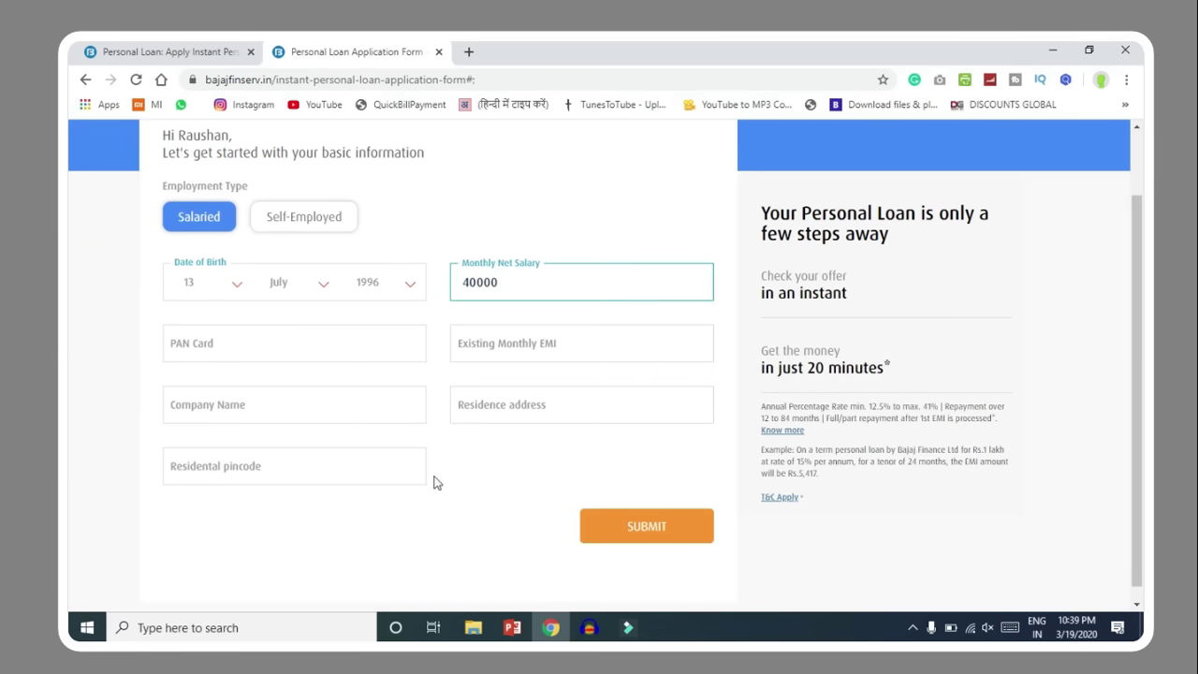
{"action": "left_click", "coordinate": [253, 349]}
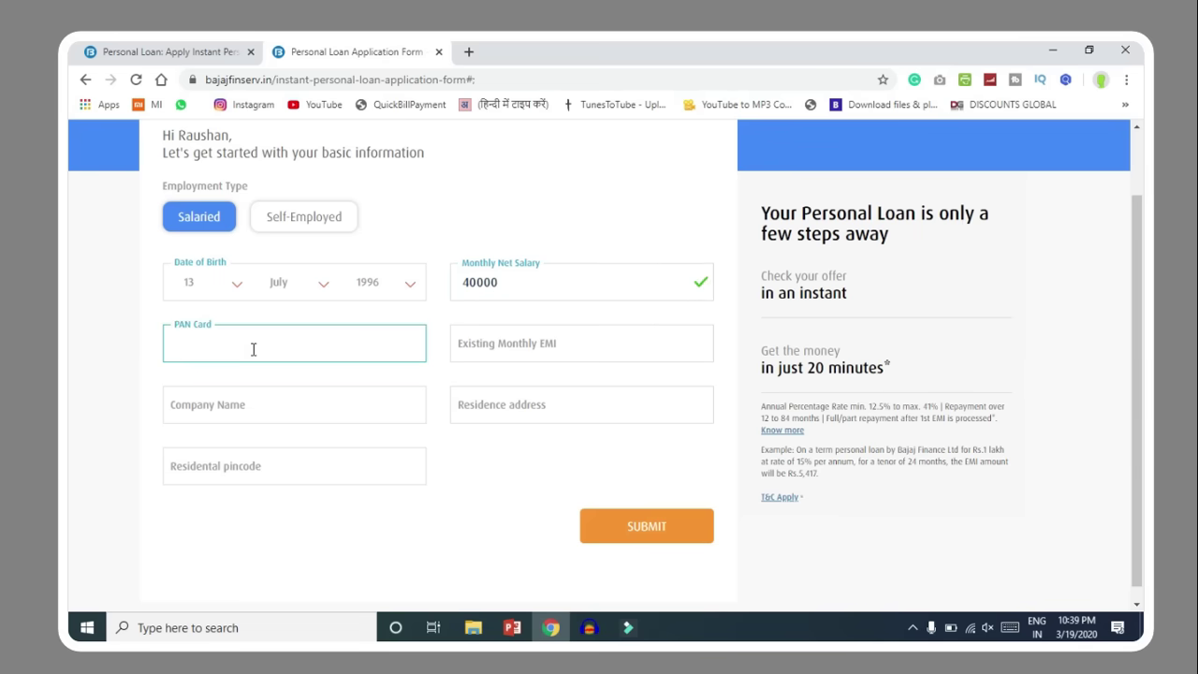
{"action": "left_click", "coordinate": [475, 351]}
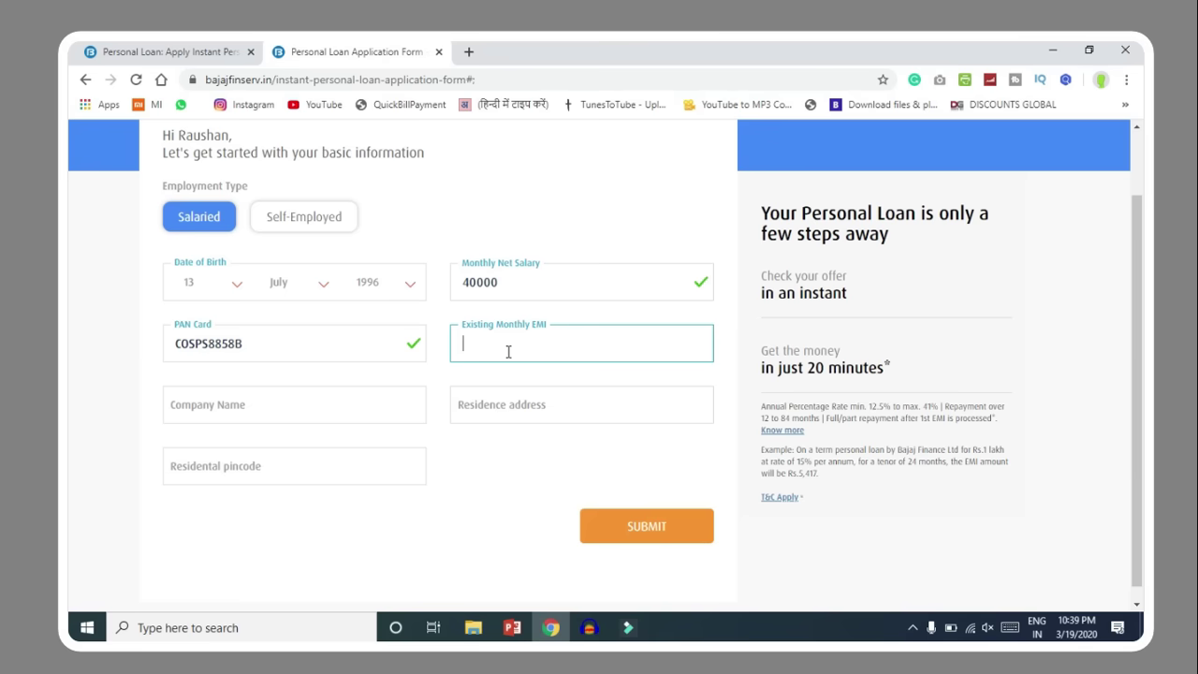
{"action": "left_click", "coordinate": [508, 351]}
{"action": "type", "text": "0"}
- Set the employer to TATA ADVANCED SYSTEMS LIMITED from the company suggestions
{"action": "left_click", "coordinate": [356, 398]}
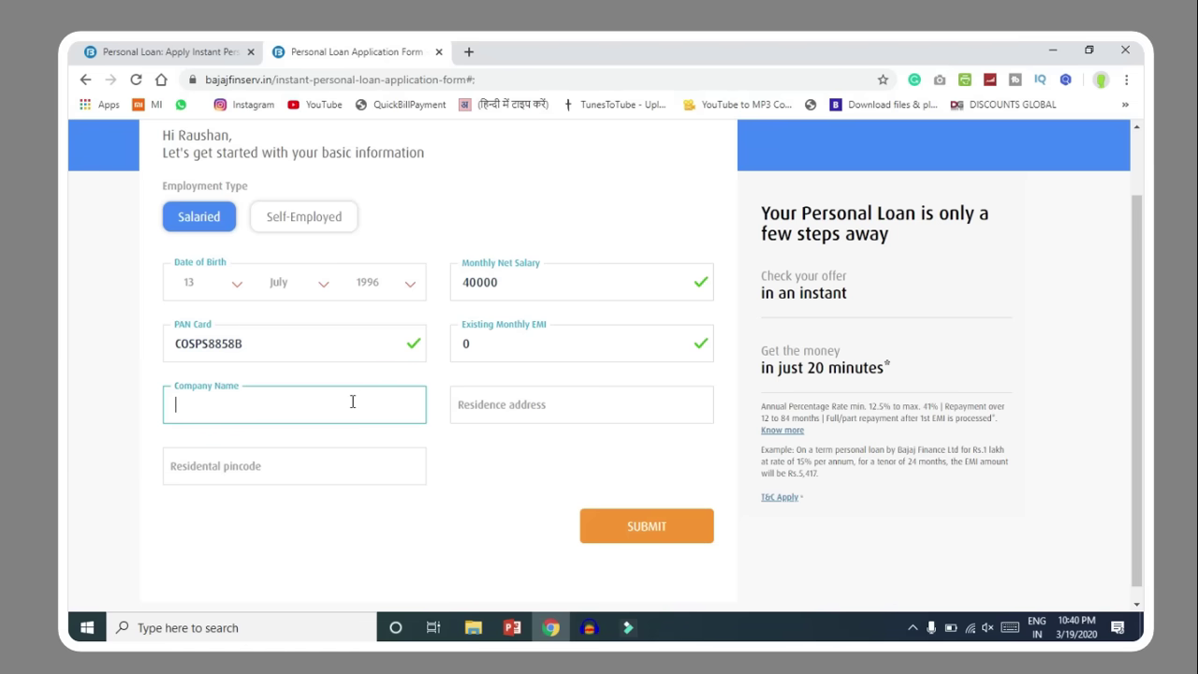
{"action": "type", "text": "tata"}
{"action": "left_click", "coordinate": [234, 441]}
{"action": "key", "text": "ctrl+a"}
{"action": "key", "text": "BackSpace"}
{"action": "type", "text": "tATA"}
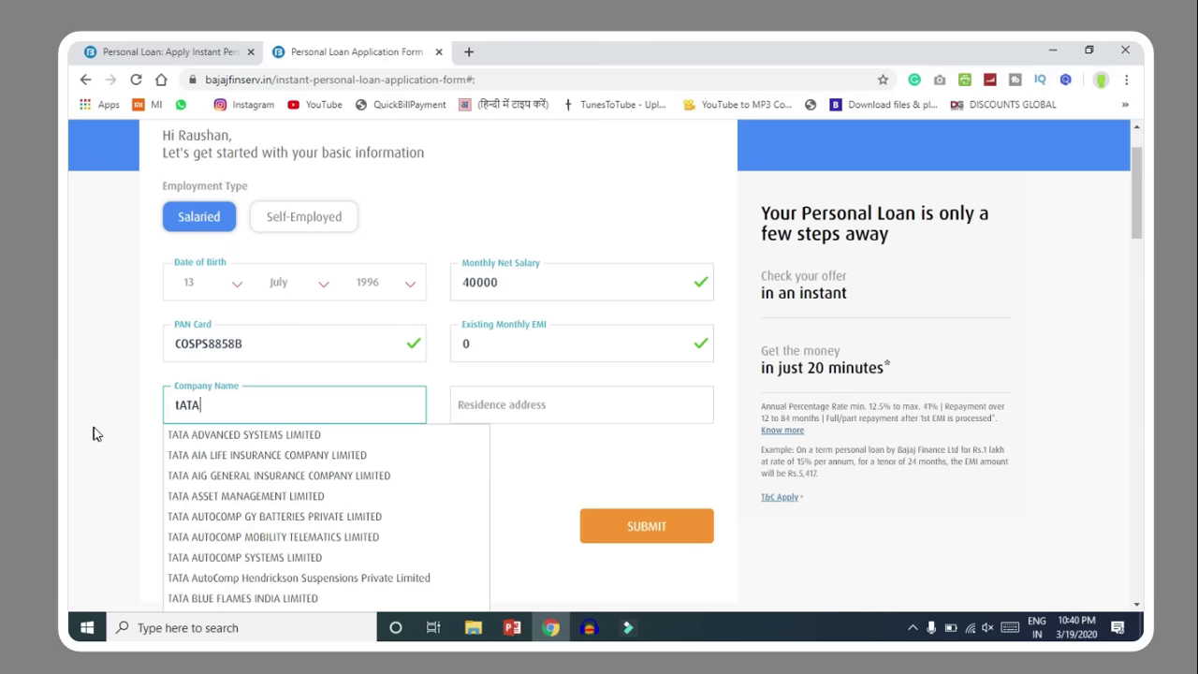
{"action": "scroll", "coordinate": [294, 477], "scroll_direction": "down", "scroll_amount": 1}
{"action": "scroll", "coordinate": [293, 468], "scroll_direction": "up", "scroll_amount": 1}
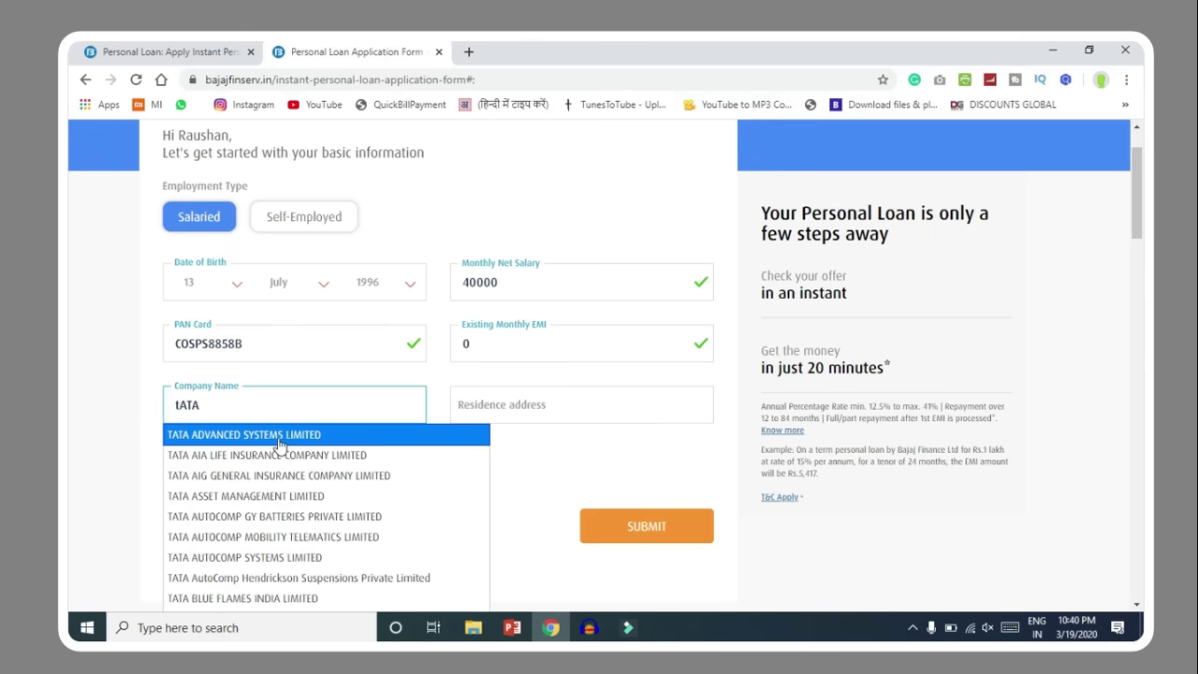
{"action": "left_click", "coordinate": [280, 436]}
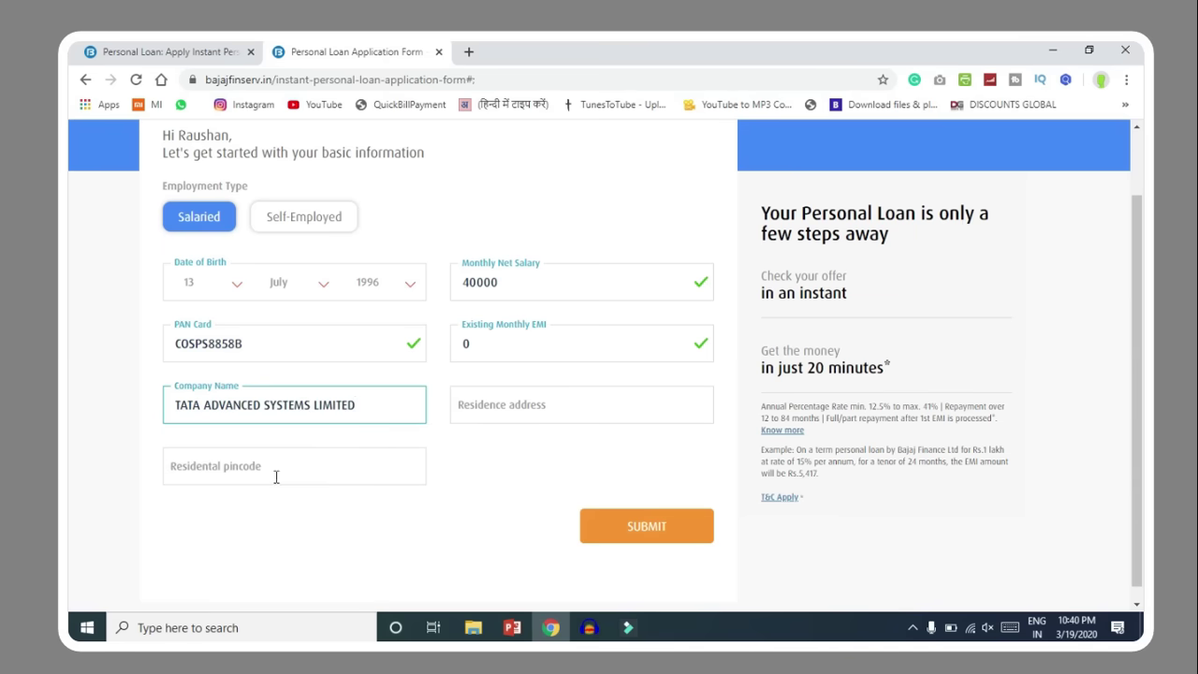
{"action": "left_click", "coordinate": [477, 442]}
- Enter Patna as the residence address, fill the residential pincode, and submit the form
{"action": "left_click", "coordinate": [493, 407]}
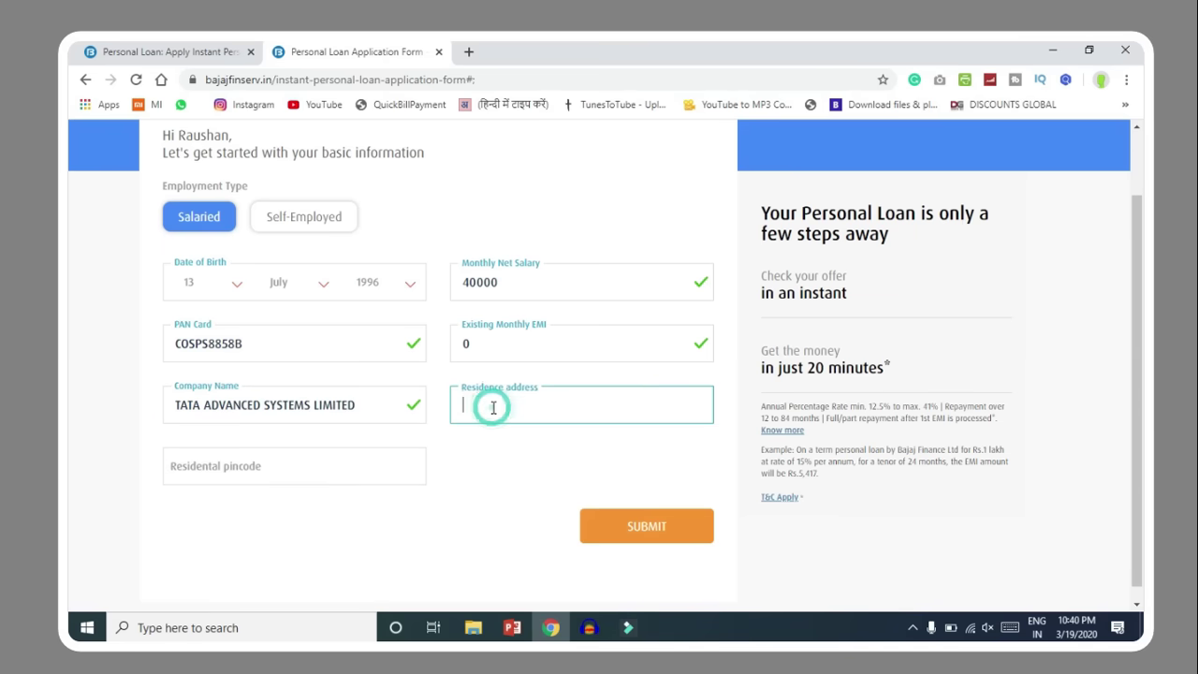
{"action": "type", "text": "pATNA"}
{"action": "left_click", "coordinate": [490, 438]}
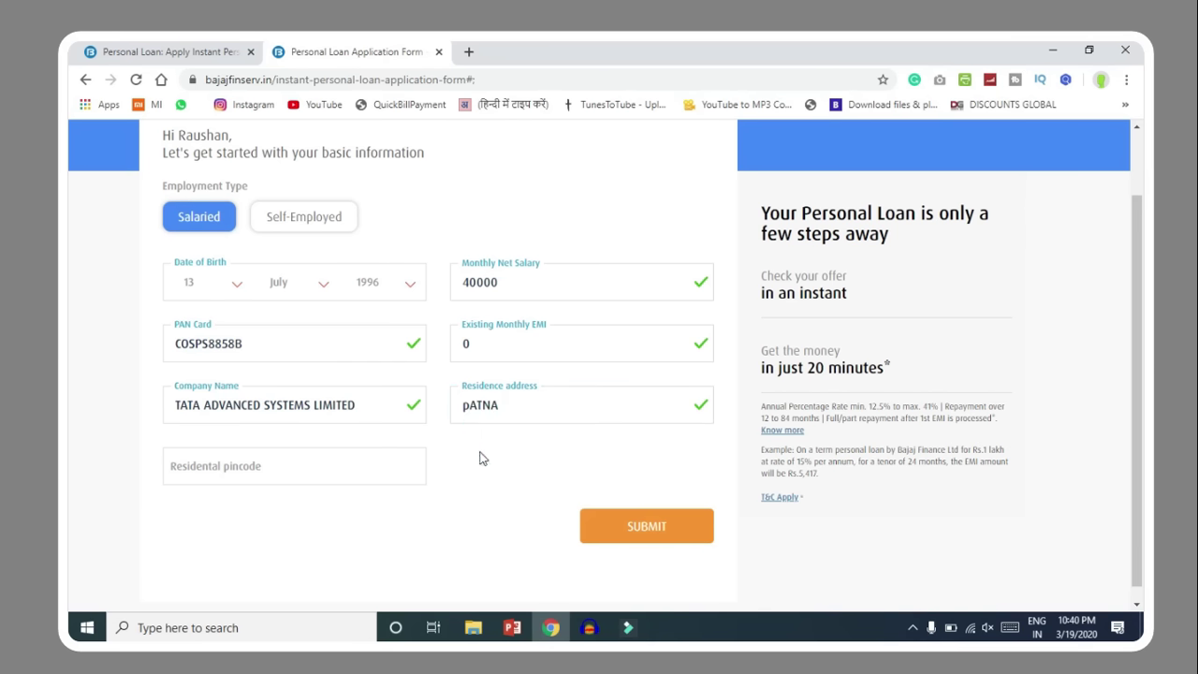
{"action": "left_click", "coordinate": [333, 476]}
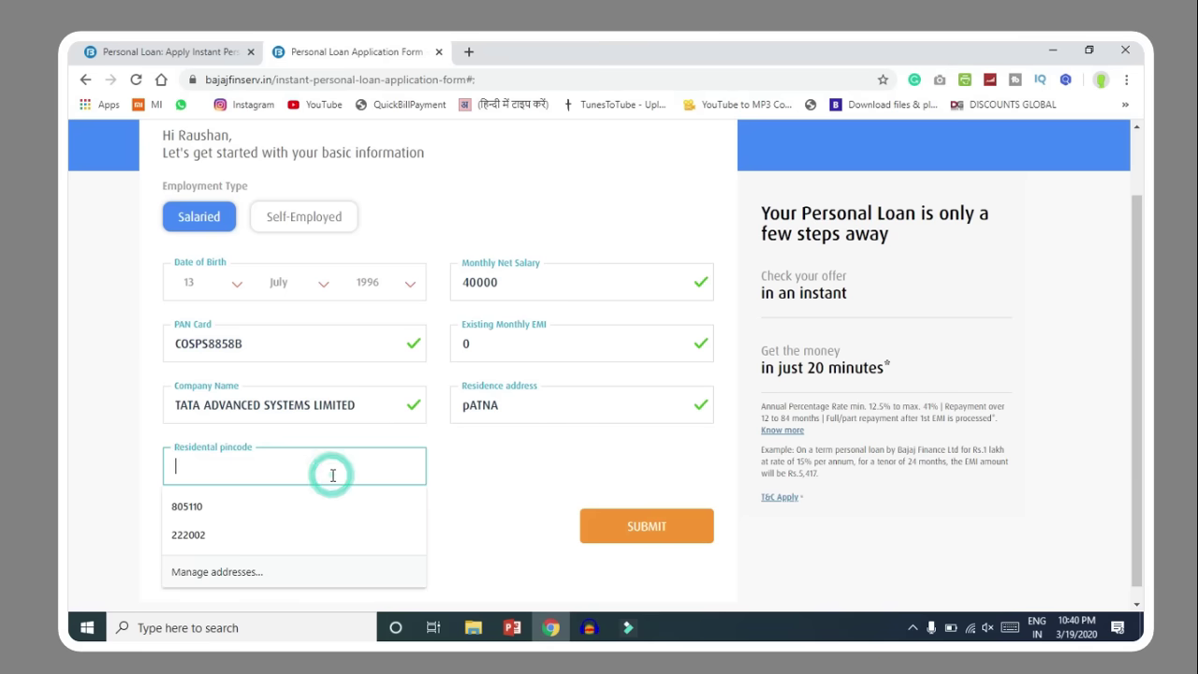
{"action": "left_click", "coordinate": [150, 483]}
{"action": "left_click", "coordinate": [209, 464]}
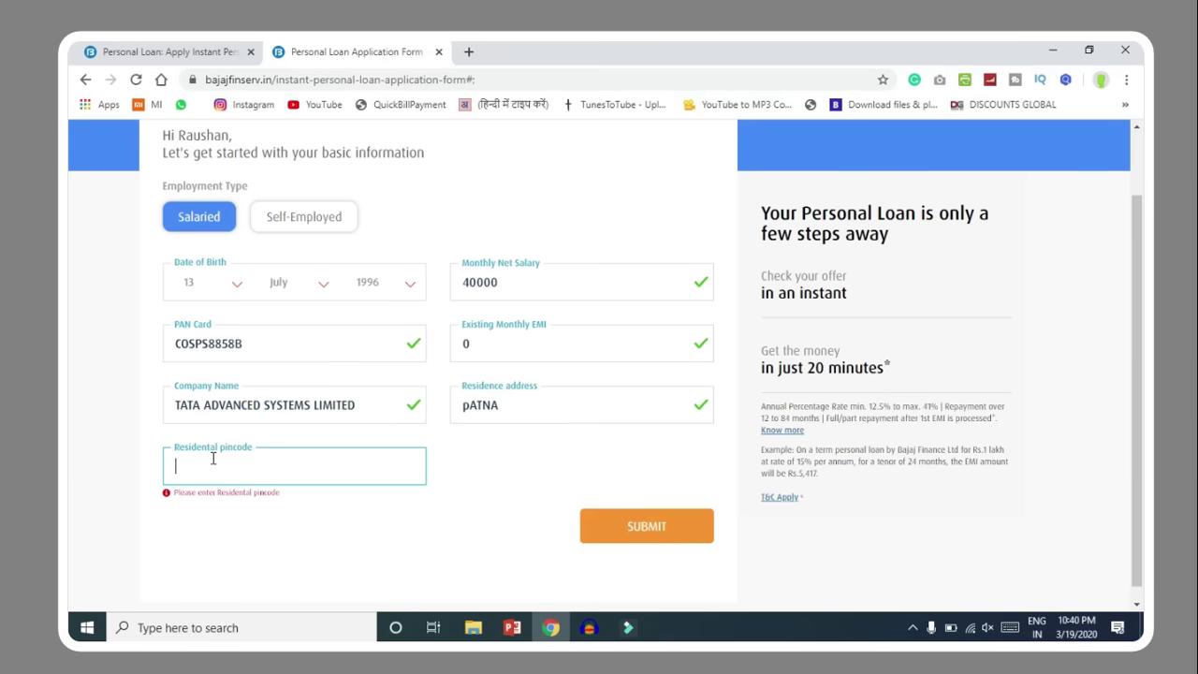
{"action": "type", "text": "800002"}
{"action": "left_click", "coordinate": [433, 544]}
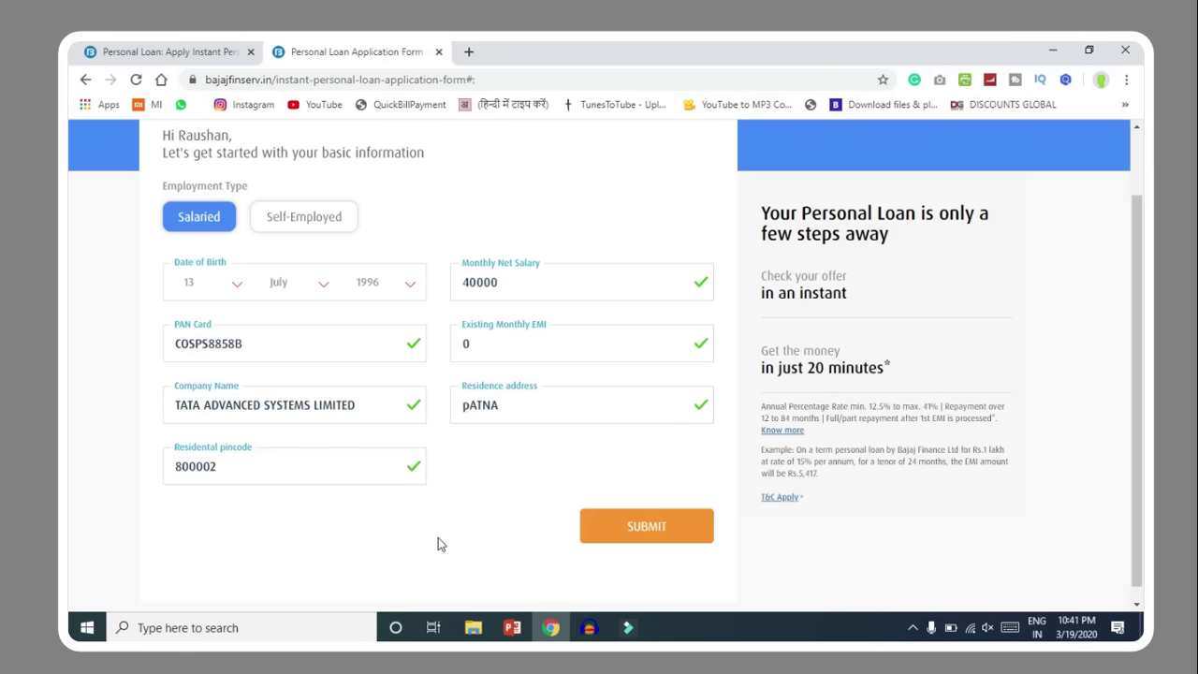
{"action": "left_click", "coordinate": [616, 530]}
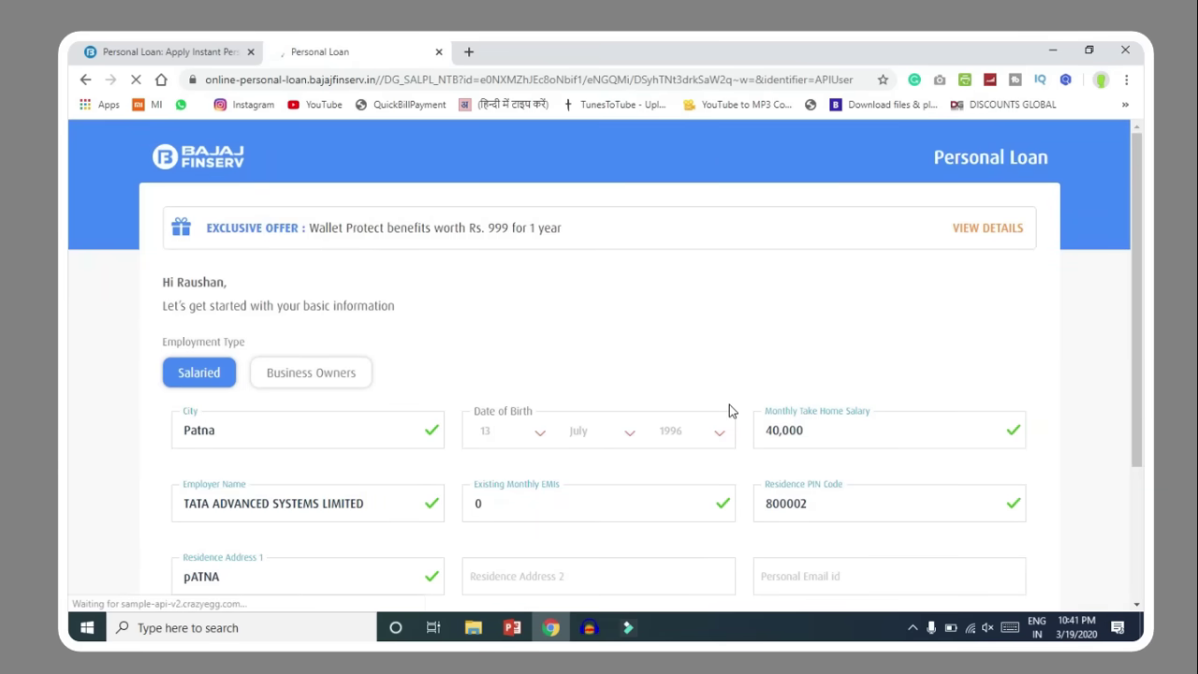
- Fill in the second residence address line
{"action": "scroll", "coordinate": [730, 410], "scroll_direction": "down", "scroll_amount": 2}
{"action": "scroll", "coordinate": [729, 409], "scroll_direction": "down", "scroll_amount": 1}
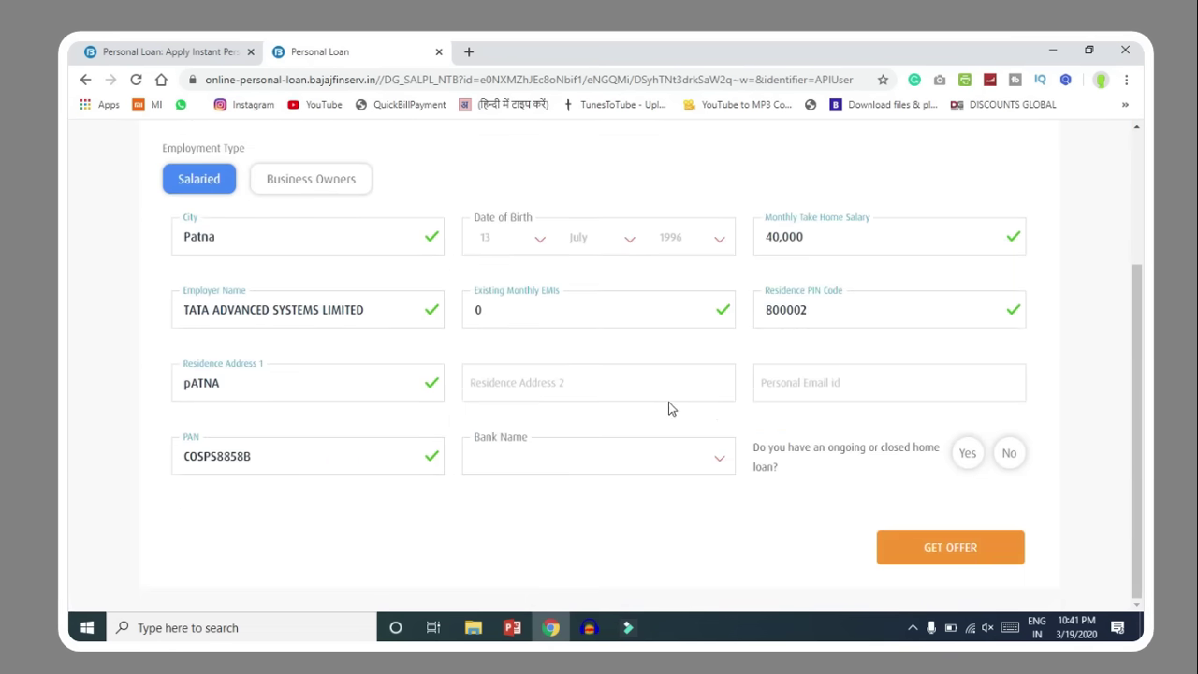
{"action": "scroll", "coordinate": [671, 408], "scroll_direction": "up", "scroll_amount": 1}
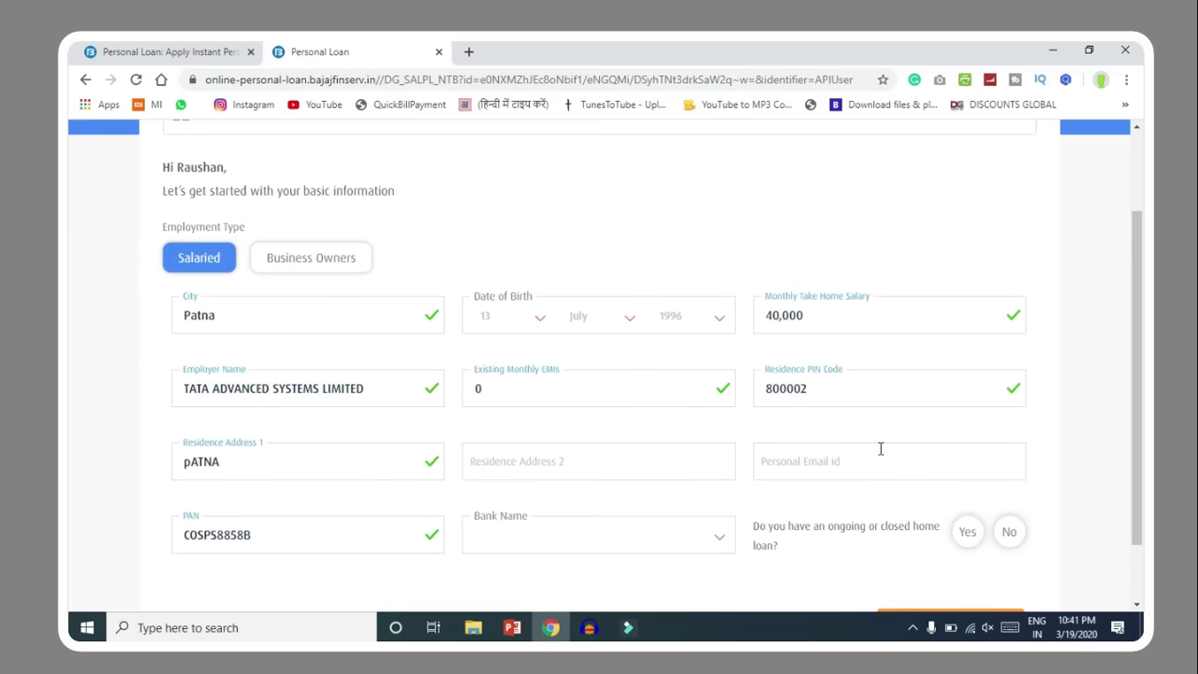
{"action": "left_click", "coordinate": [637, 468]}
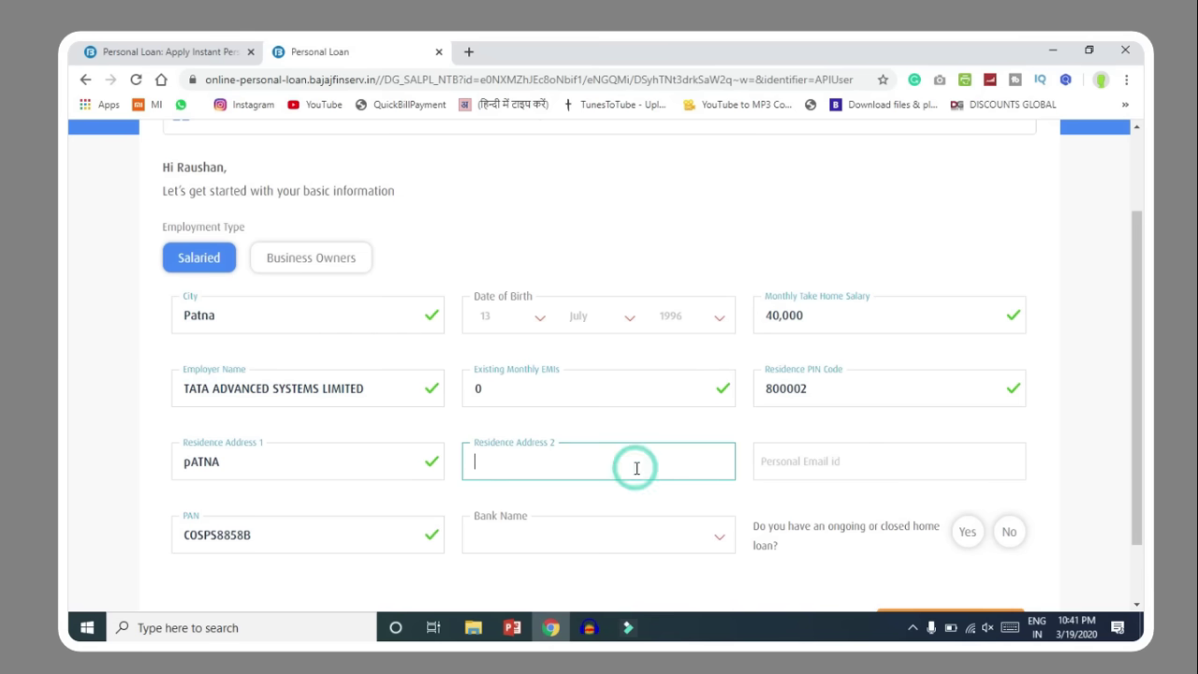
{"action": "left_click", "coordinate": [827, 465]}
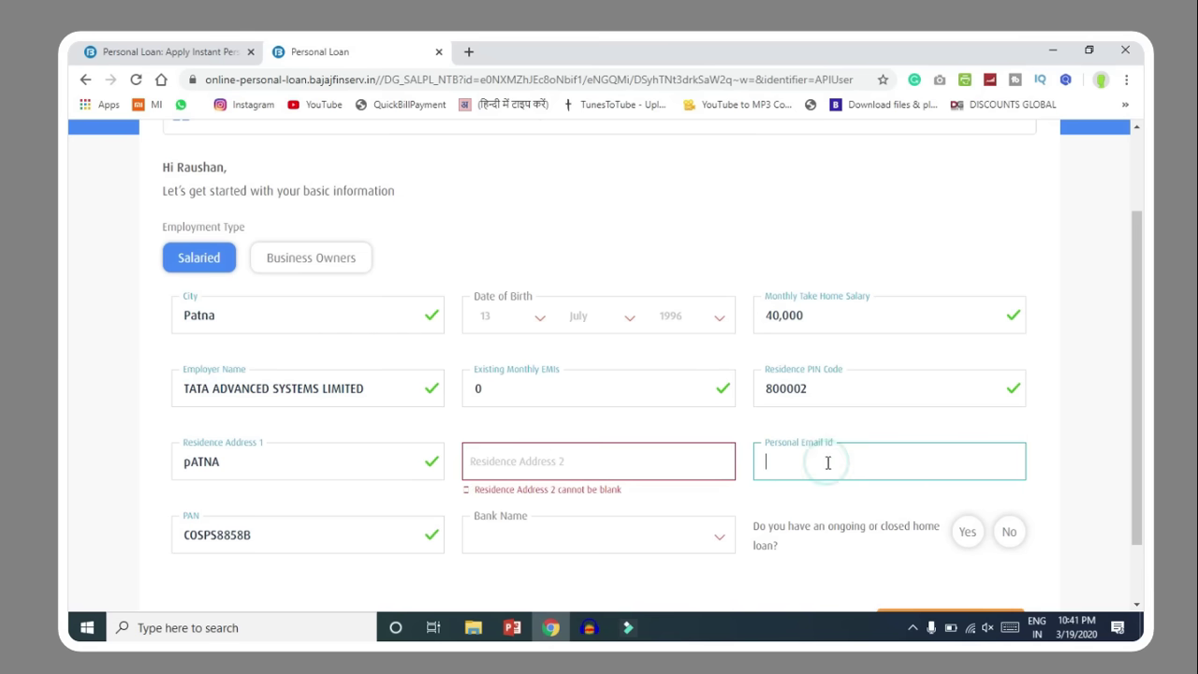
{"action": "left_click", "coordinate": [693, 458]}
{"action": "type", "text": "PATNA STATION"}
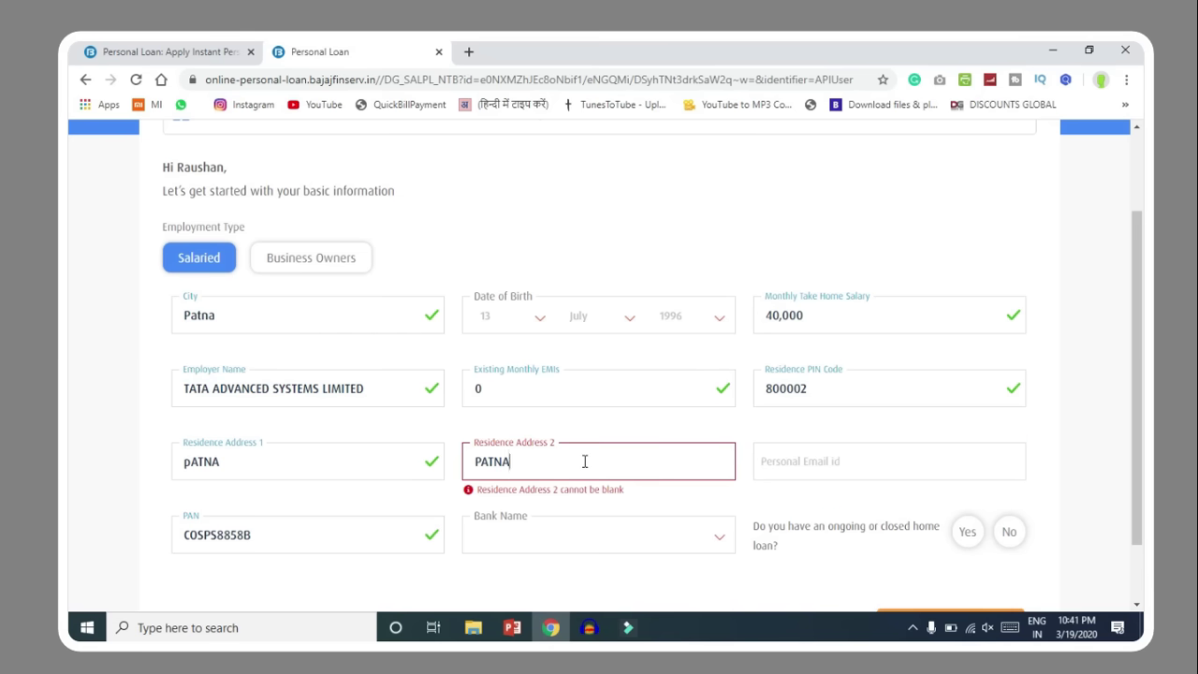
- Enter the applicant's personal e-mail address, retyping it in lowercase so it validates
{"action": "left_click", "coordinate": [795, 465]}
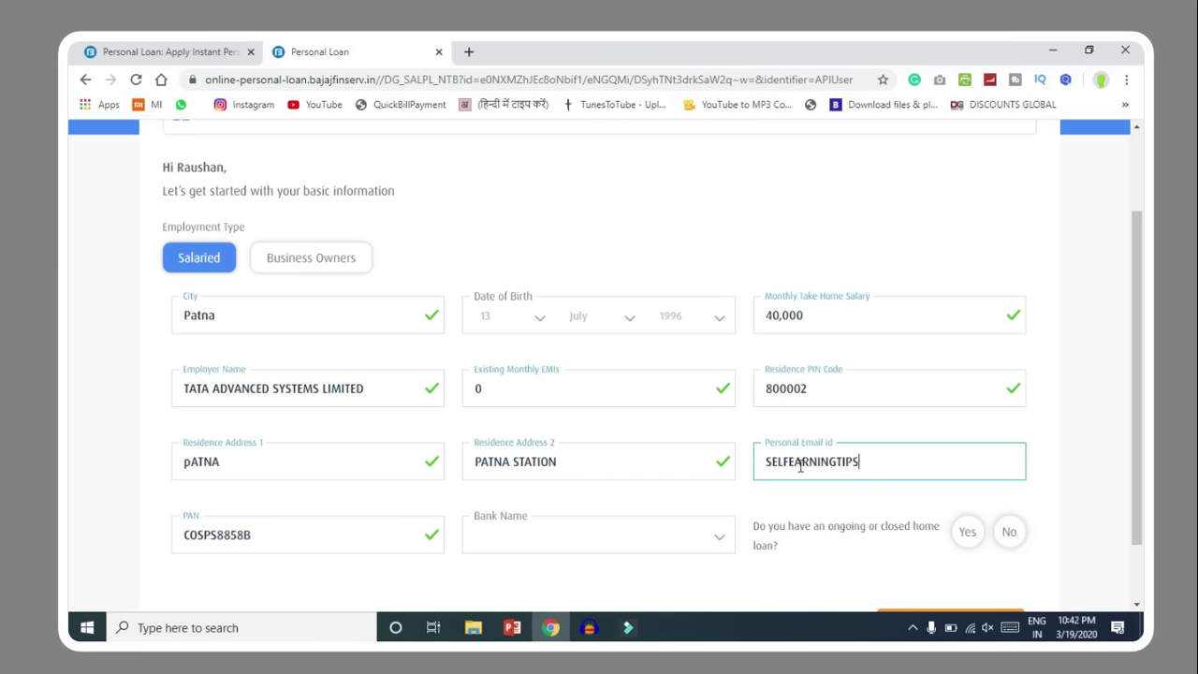
{"action": "left_click", "coordinate": [682, 562]}
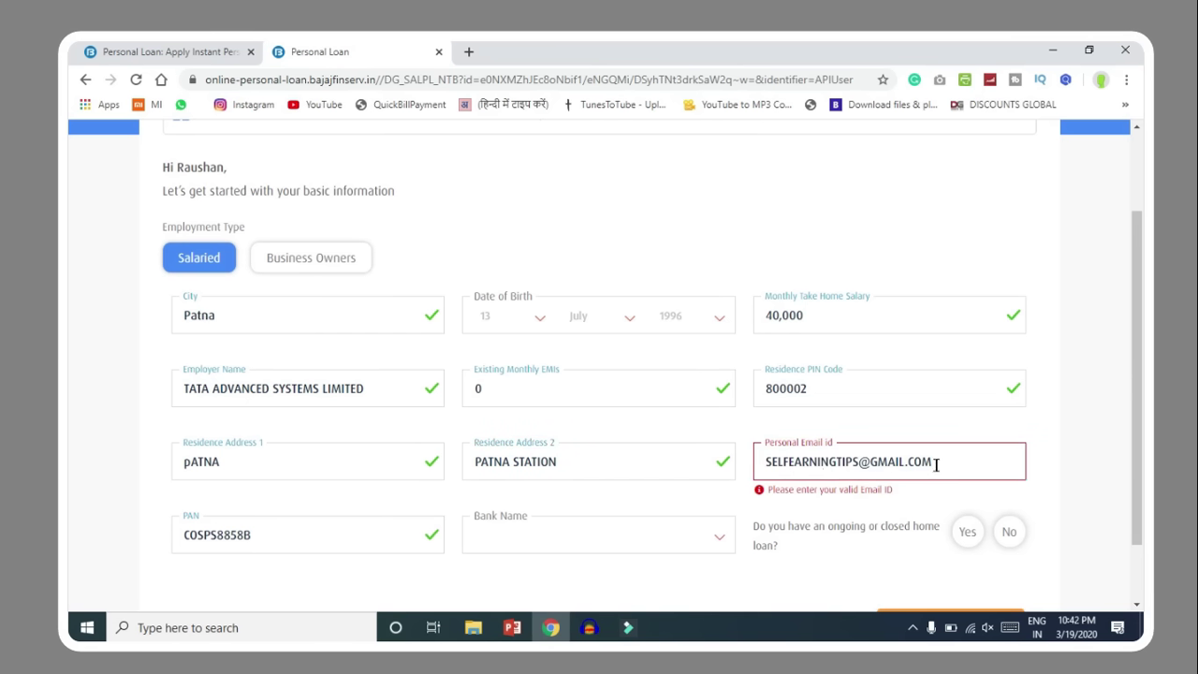
{"action": "left_click", "coordinate": [859, 466]}
{"action": "type", "text": "."}
{"action": "left_click_drag", "start_coordinate": [1030, 459], "coordinate": [702, 465]}
{"action": "left_click", "coordinate": [1052, 465]}
- Choose HDFC Bank as the bank, answer No to having a home loan, and request the offer
{"action": "scroll", "coordinate": [888, 466], "scroll_direction": "down", "scroll_amount": 2}
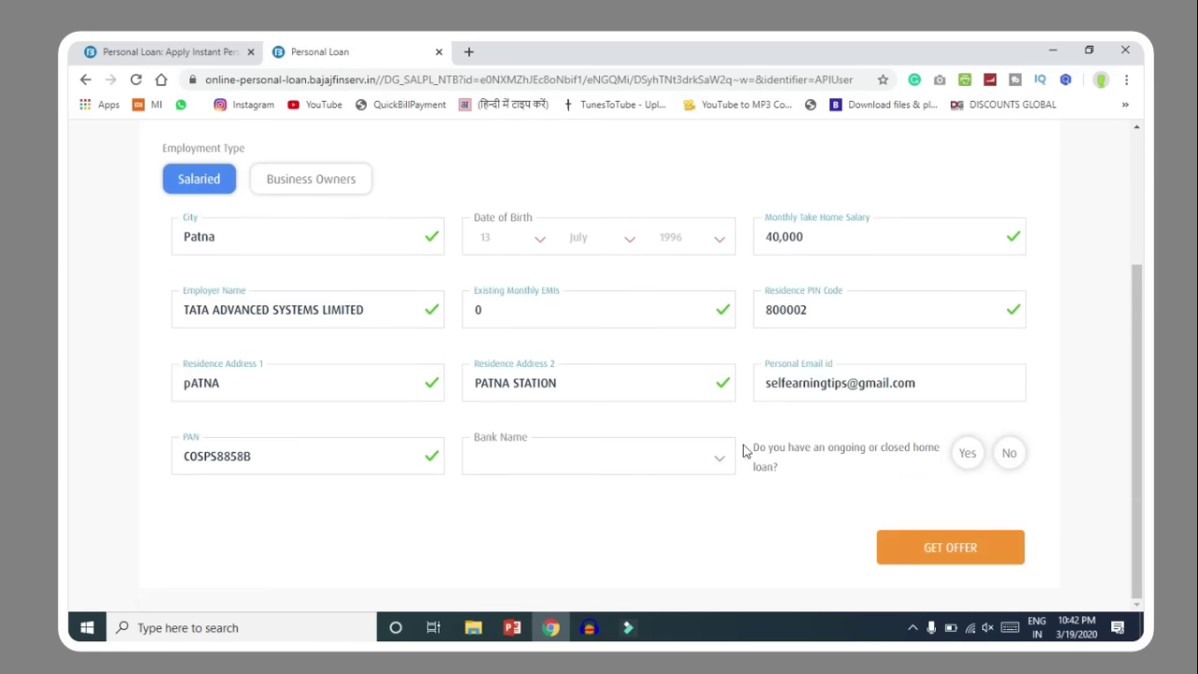
{"action": "double_click", "coordinate": [480, 437]}
{"action": "left_click", "coordinate": [513, 440]}
{"action": "left_click", "coordinate": [720, 462]}
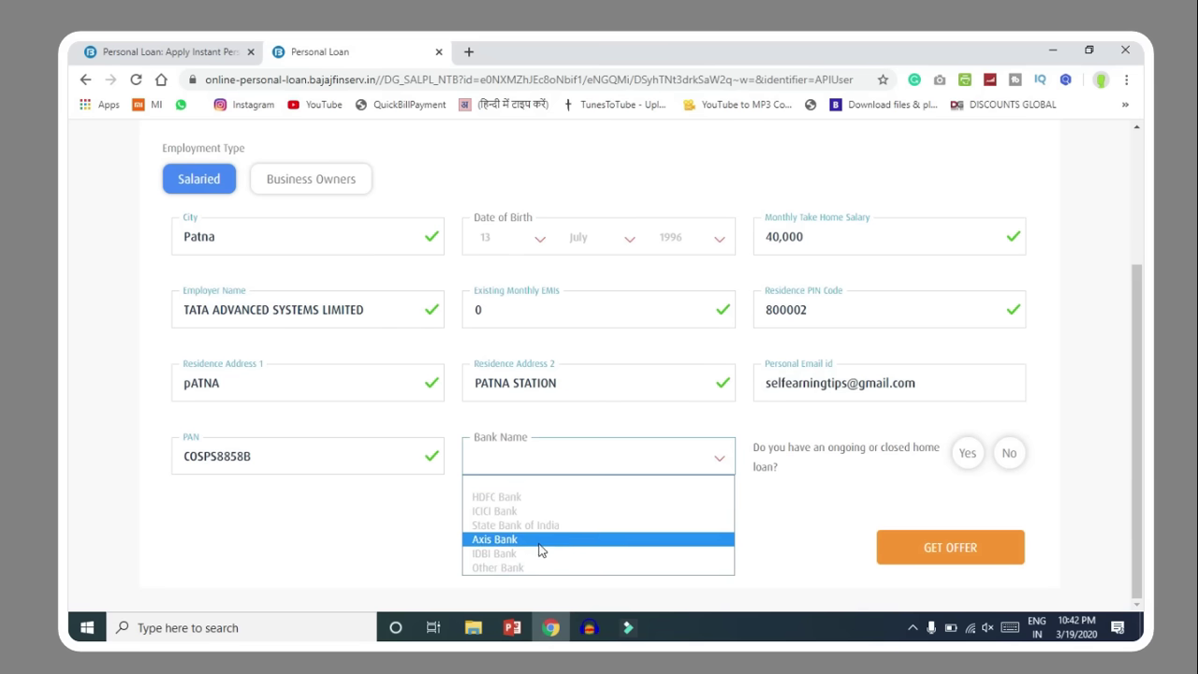
{"action": "left_click", "coordinate": [531, 499]}
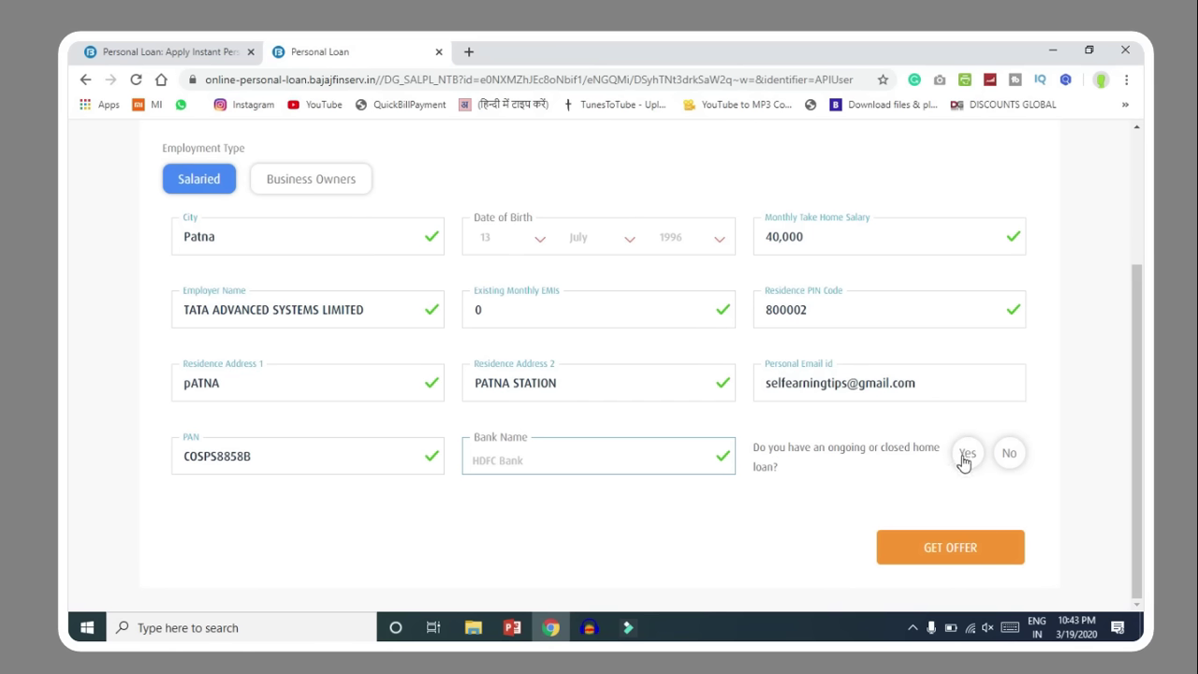
{"action": "left_click", "coordinate": [1010, 467]}
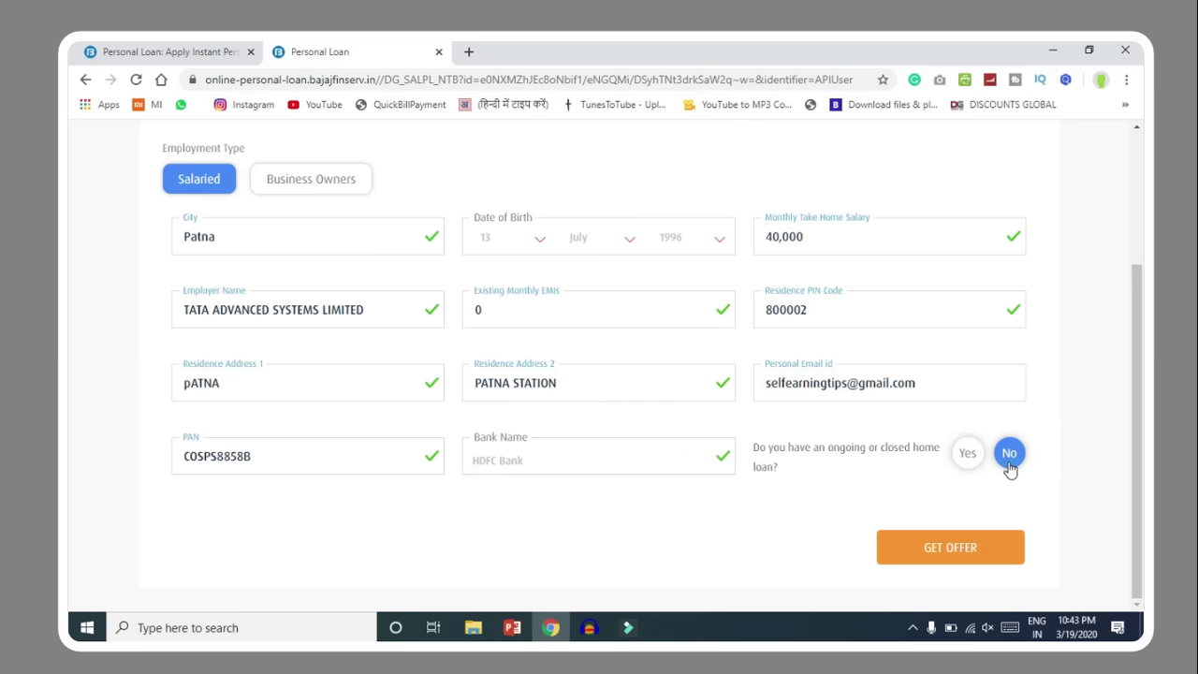
{"action": "left_click", "coordinate": [953, 546]}
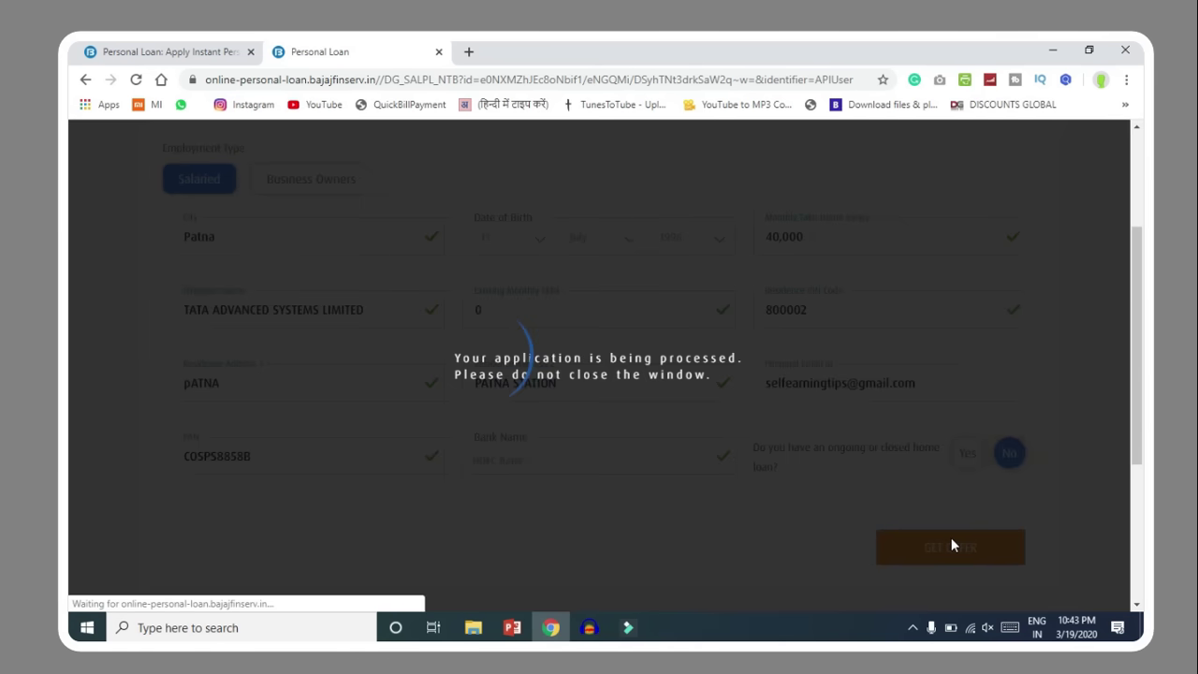
- Unmute the sound and highlight the offer banner and pre-approved loan amount line
{"action": "key", "text": "XF86AudioMute"}
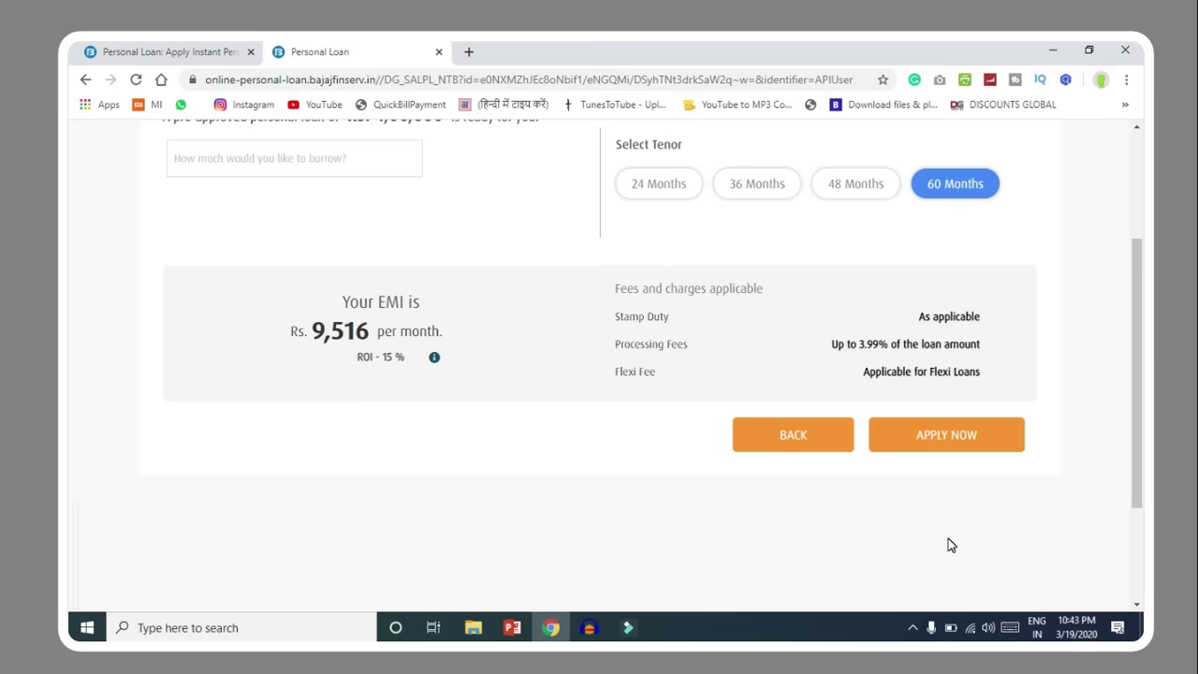
{"action": "scroll", "coordinate": [948, 543], "scroll_direction": "up", "scroll_amount": 2}
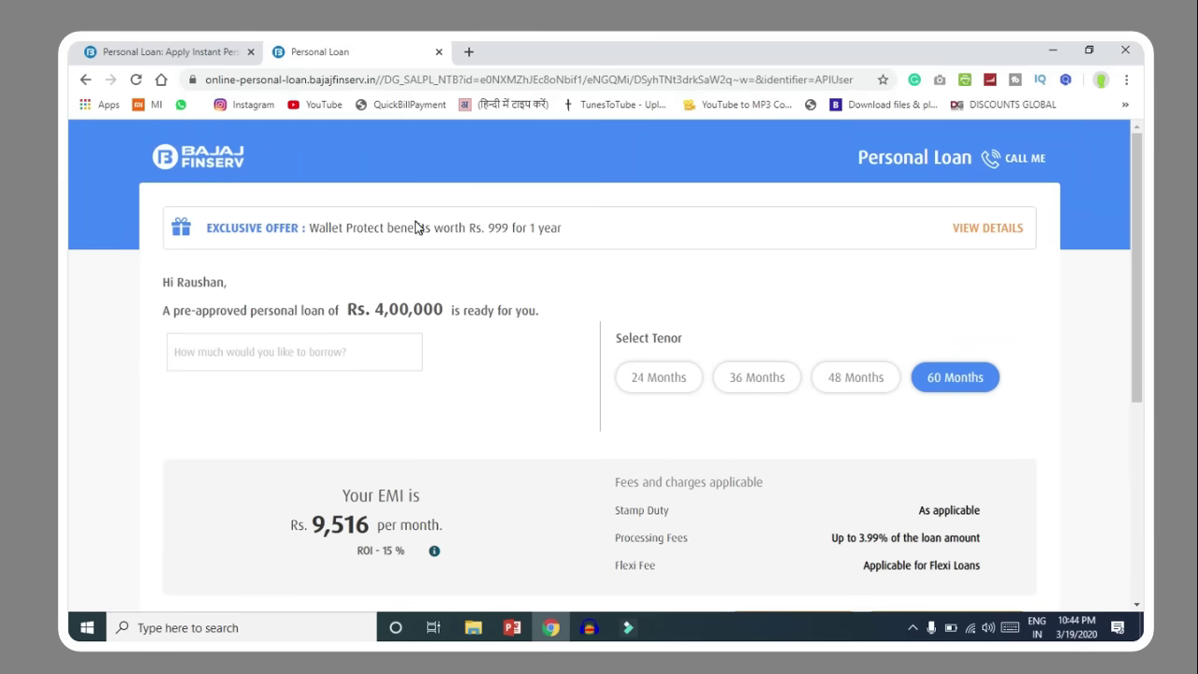
{"action": "left_click_drag", "start_coordinate": [155, 290], "coordinate": [230, 283]}
{"action": "left_click", "coordinate": [246, 279]}
{"action": "left_click_drag", "start_coordinate": [174, 317], "coordinate": [535, 316]}
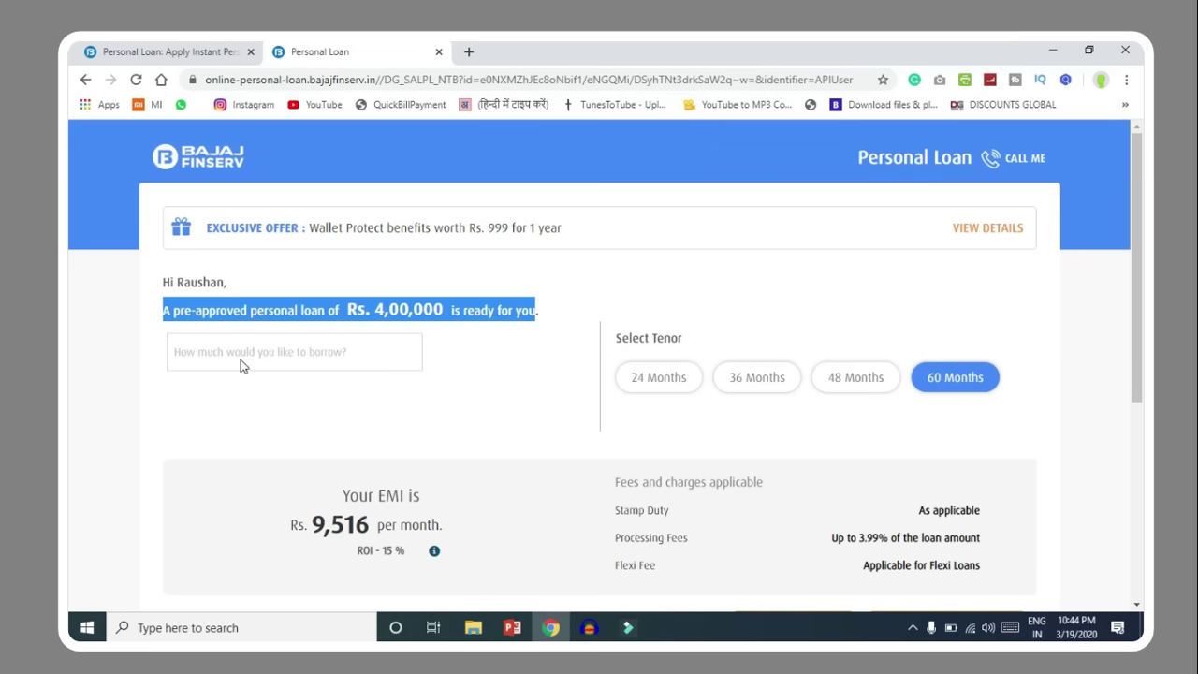
- Set the amount to borrow to the pre-approved Rs. 4,00,000
{"action": "left_click", "coordinate": [280, 354]}
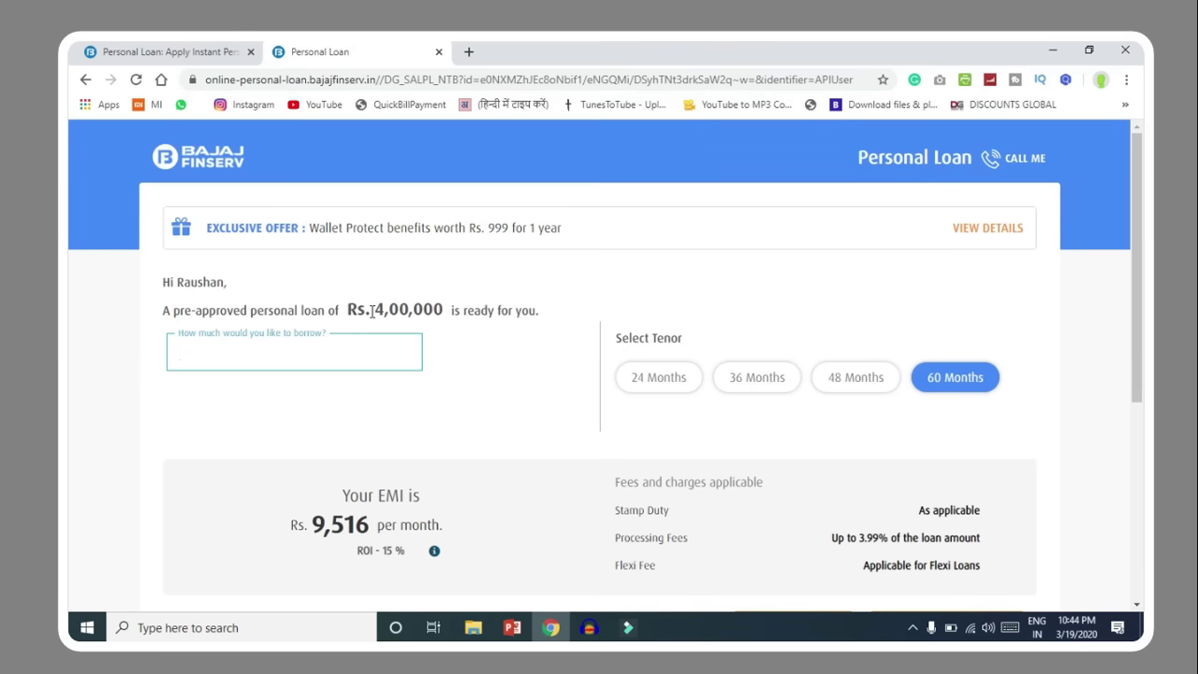
{"action": "left_click_drag", "start_coordinate": [373, 310], "coordinate": [446, 307]}
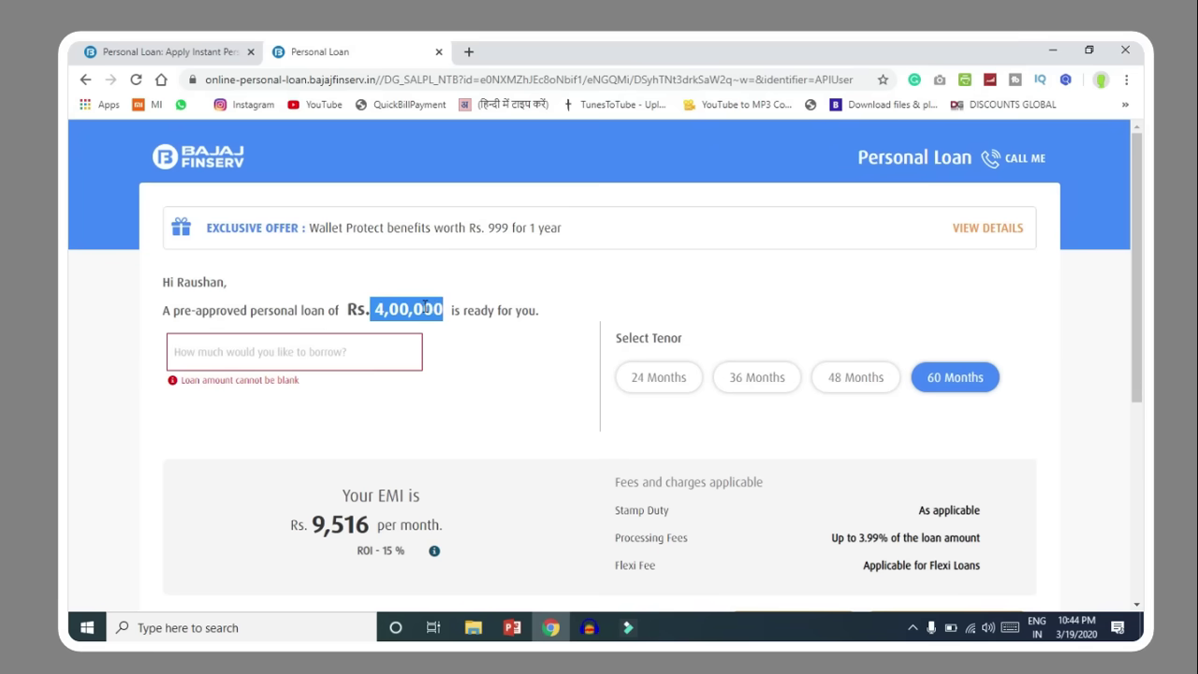
{"action": "left_click", "coordinate": [425, 308]}
{"action": "left_click", "coordinate": [289, 350]}
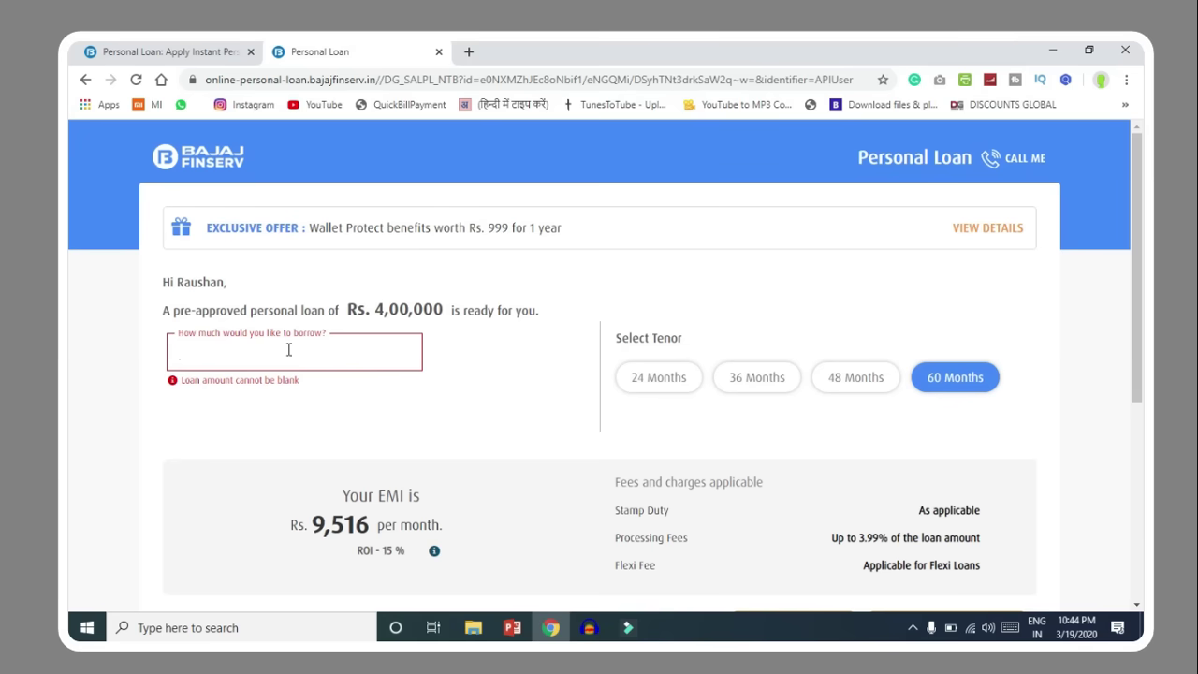
{"action": "type", "text": "400000"}
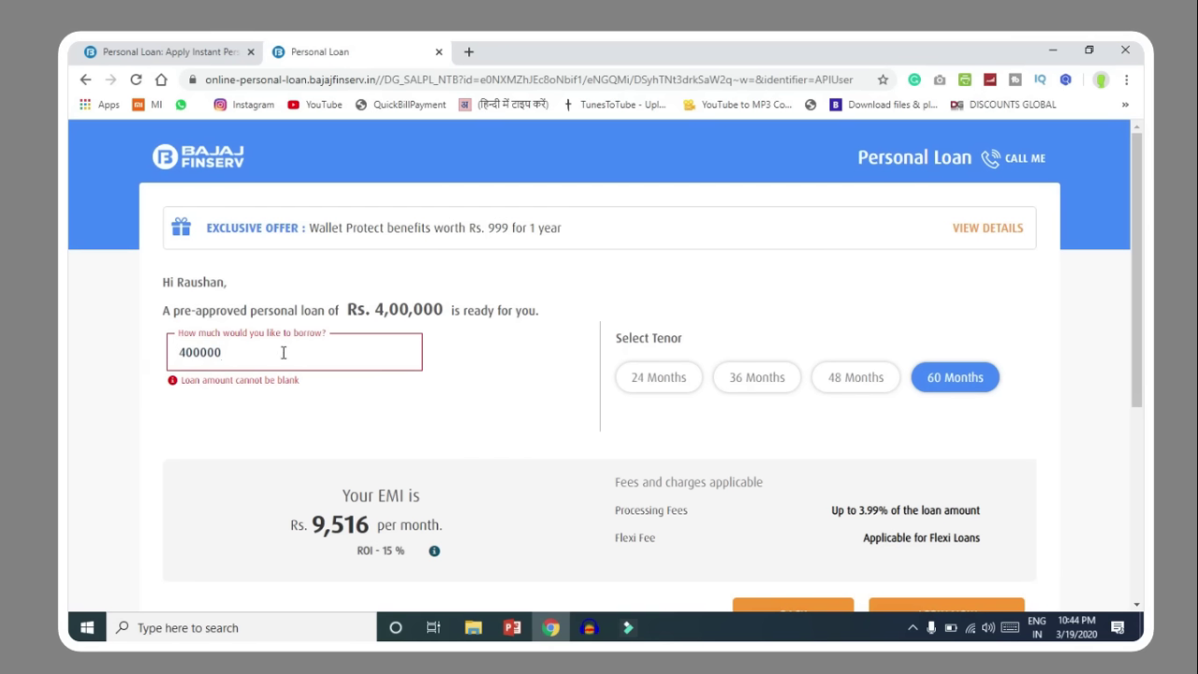
{"action": "left_click", "coordinate": [459, 377]}
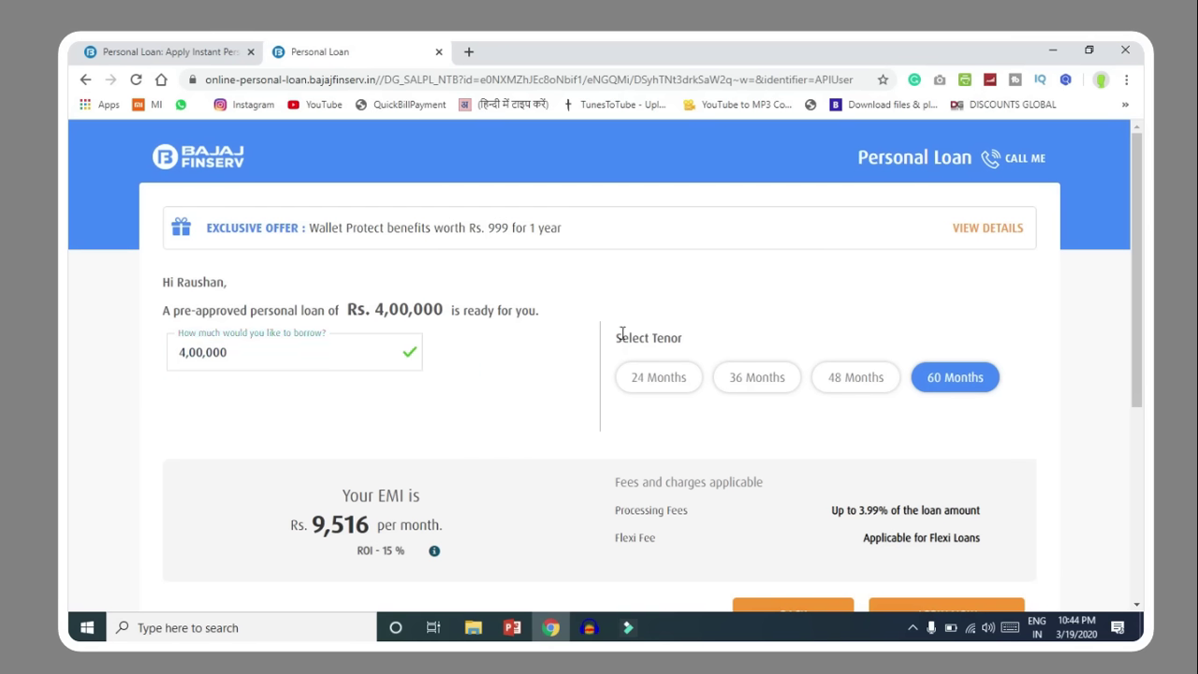
{"action": "left_click_drag", "start_coordinate": [617, 337], "coordinate": [684, 337]}
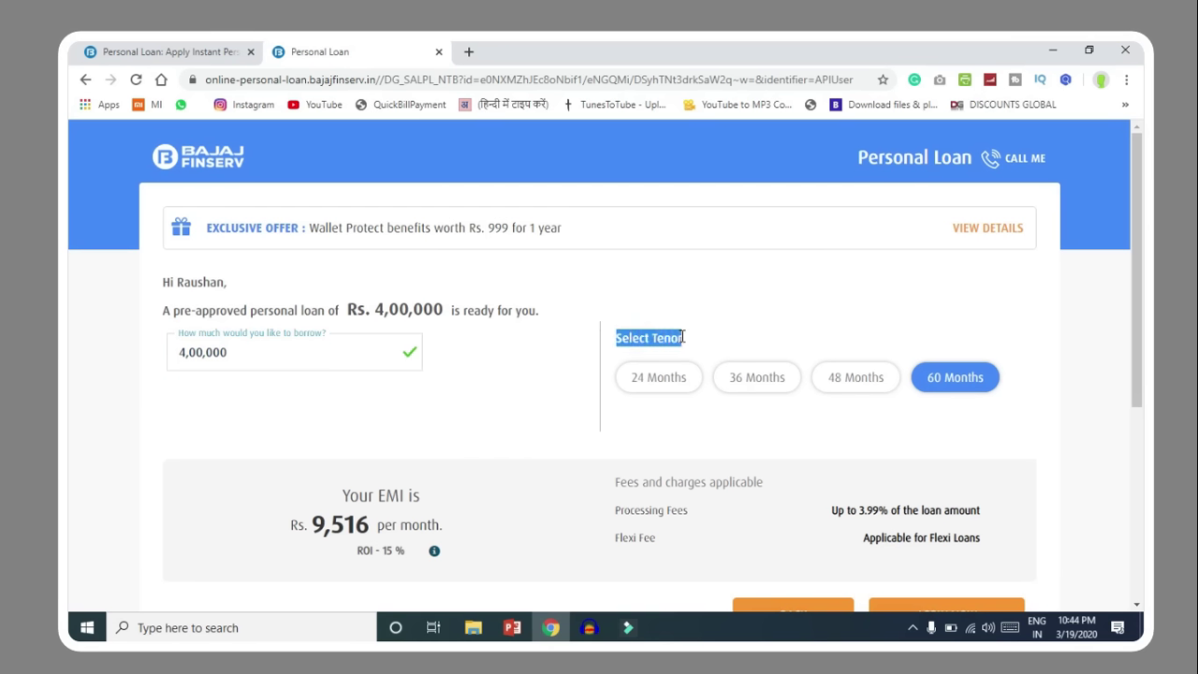
{"action": "left_click", "coordinate": [683, 337]}
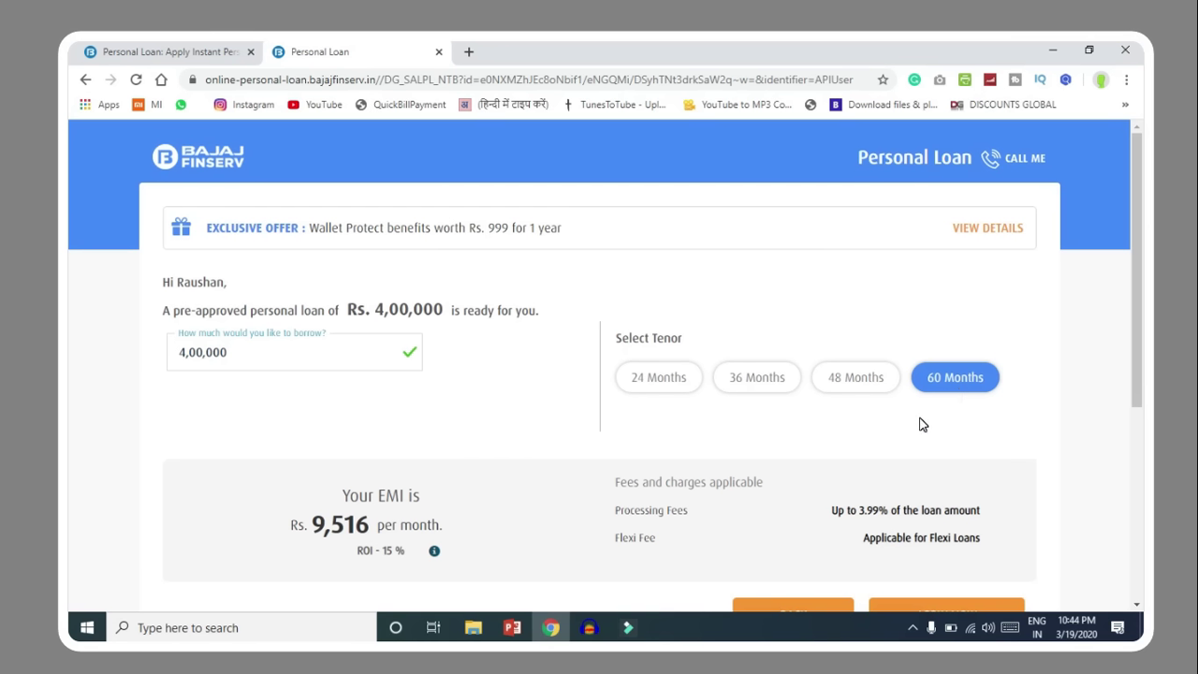
- Try 48, 24 and 36-month tenors, highlighting the monthly EMI each gives
{"action": "left_click", "coordinate": [849, 391]}
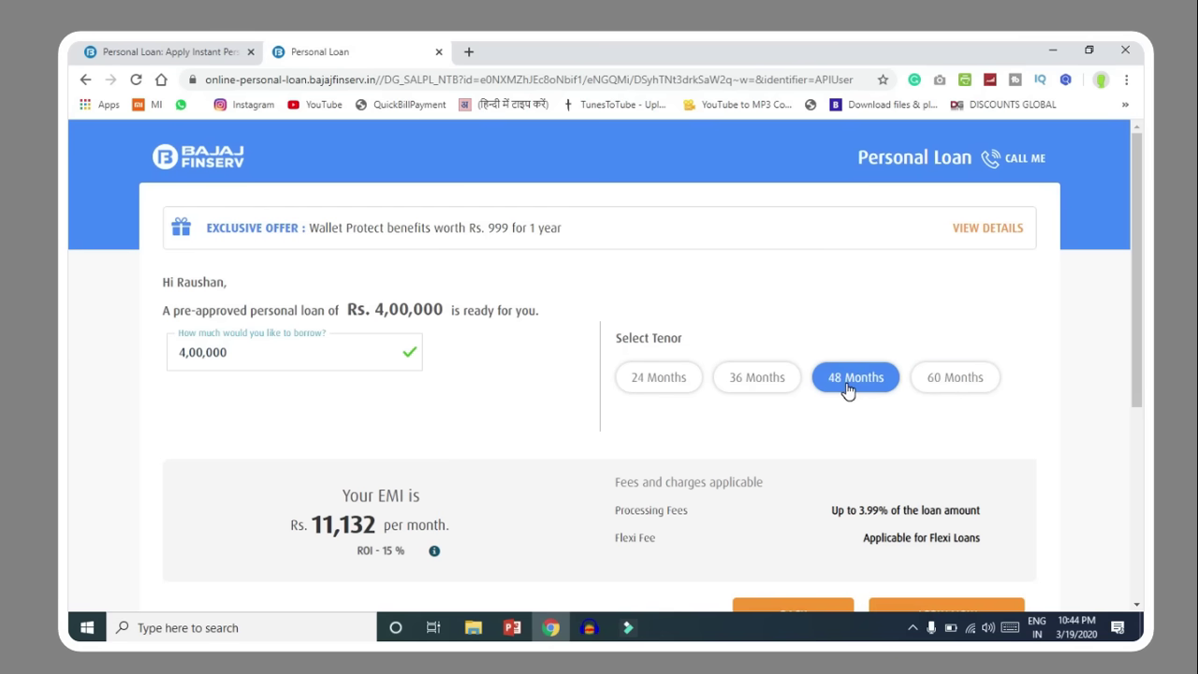
{"action": "scroll", "coordinate": [848, 391], "scroll_direction": "down", "scroll_amount": 1}
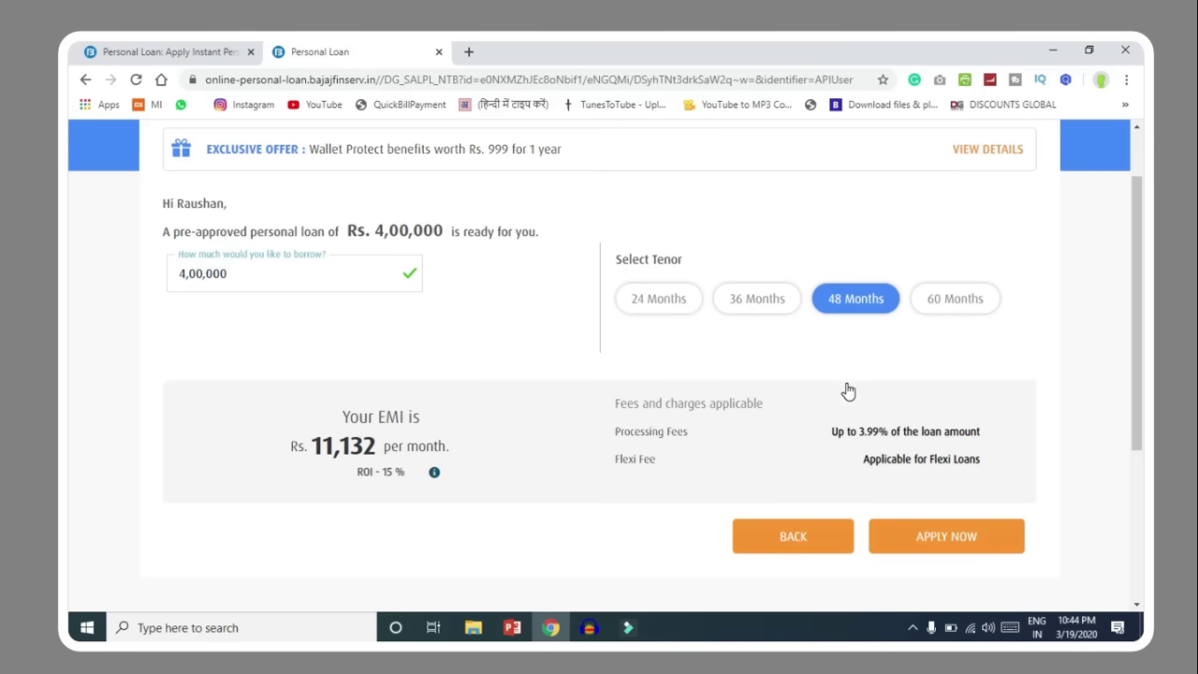
{"action": "left_click", "coordinate": [675, 317]}
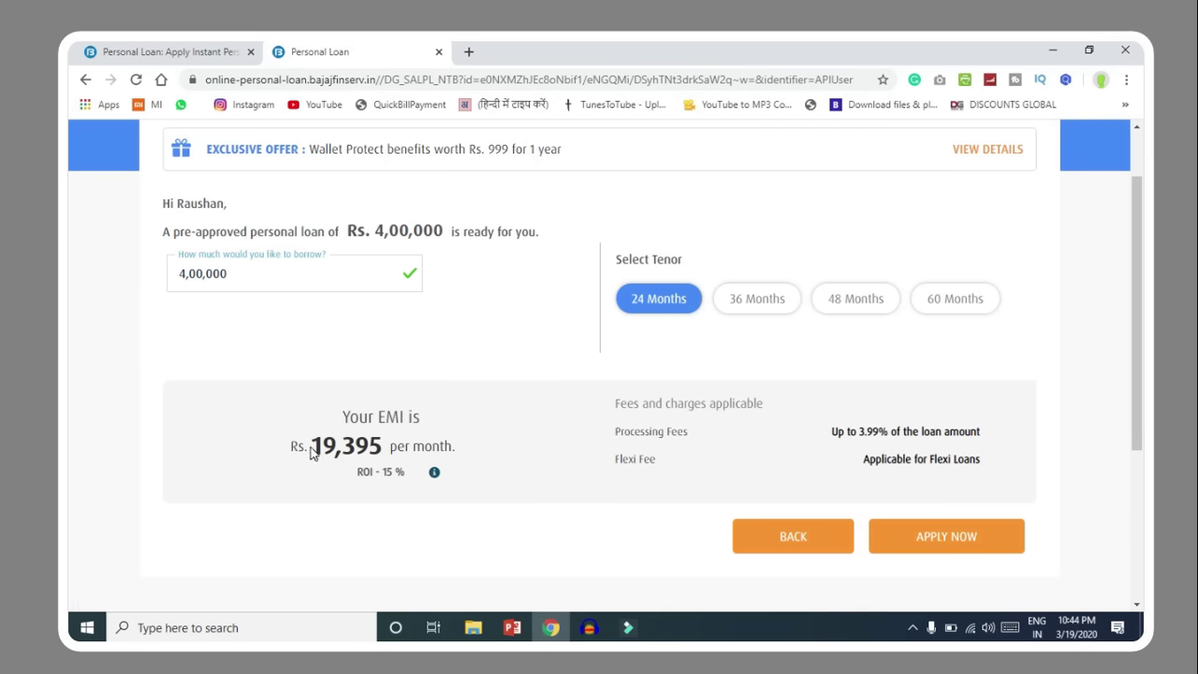
{"action": "left_click_drag", "start_coordinate": [312, 448], "coordinate": [382, 446]}
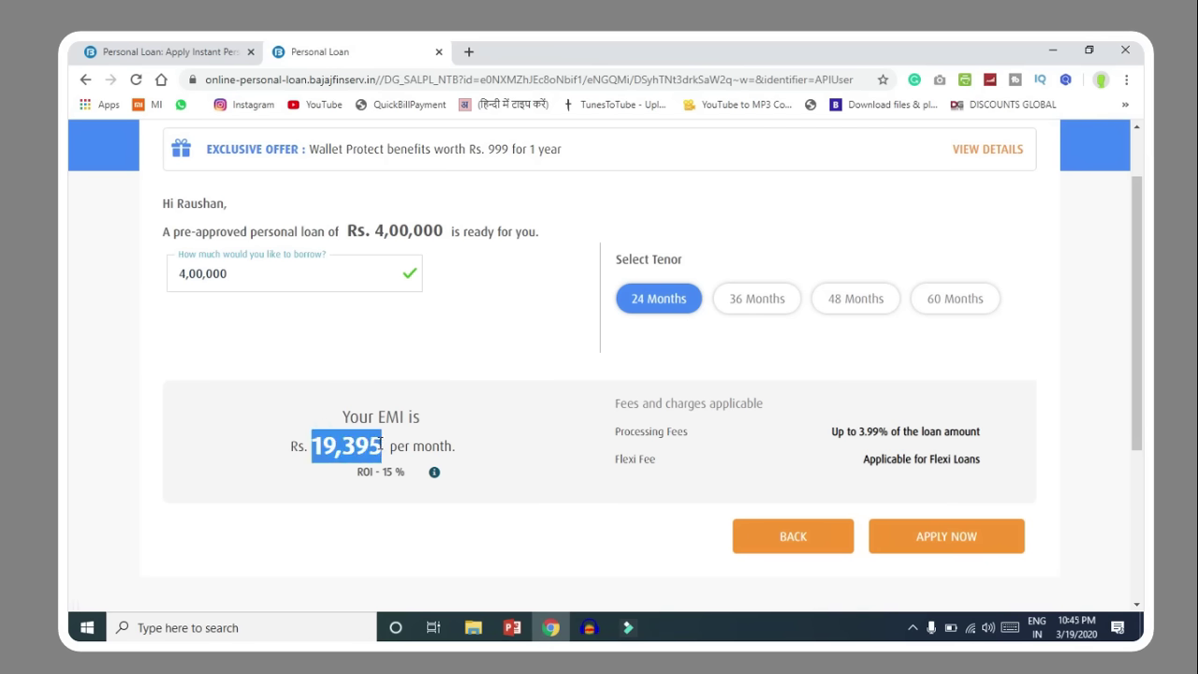
{"action": "left_click", "coordinate": [382, 445]}
{"action": "left_click", "coordinate": [735, 308]}
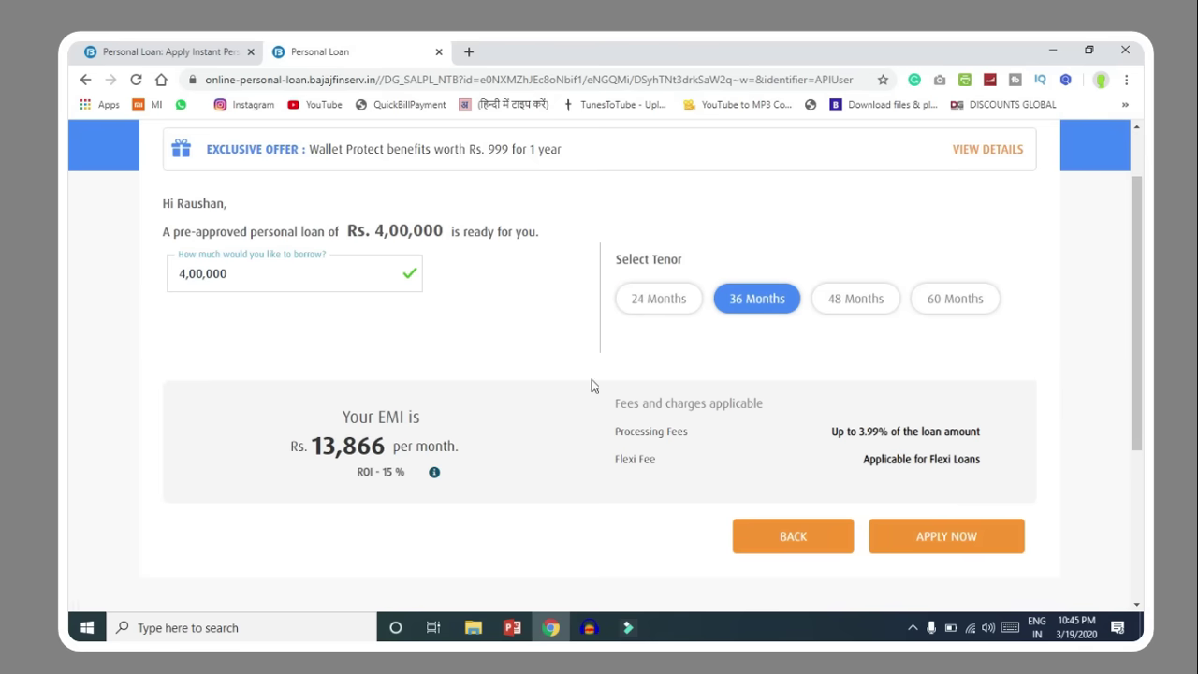
{"action": "left_click_drag", "start_coordinate": [290, 447], "coordinate": [392, 449]}
- Settle on a 60-month tenor (EMI Rs. 9,516) and show the ROI explanation note
{"action": "left_click", "coordinate": [839, 305]}
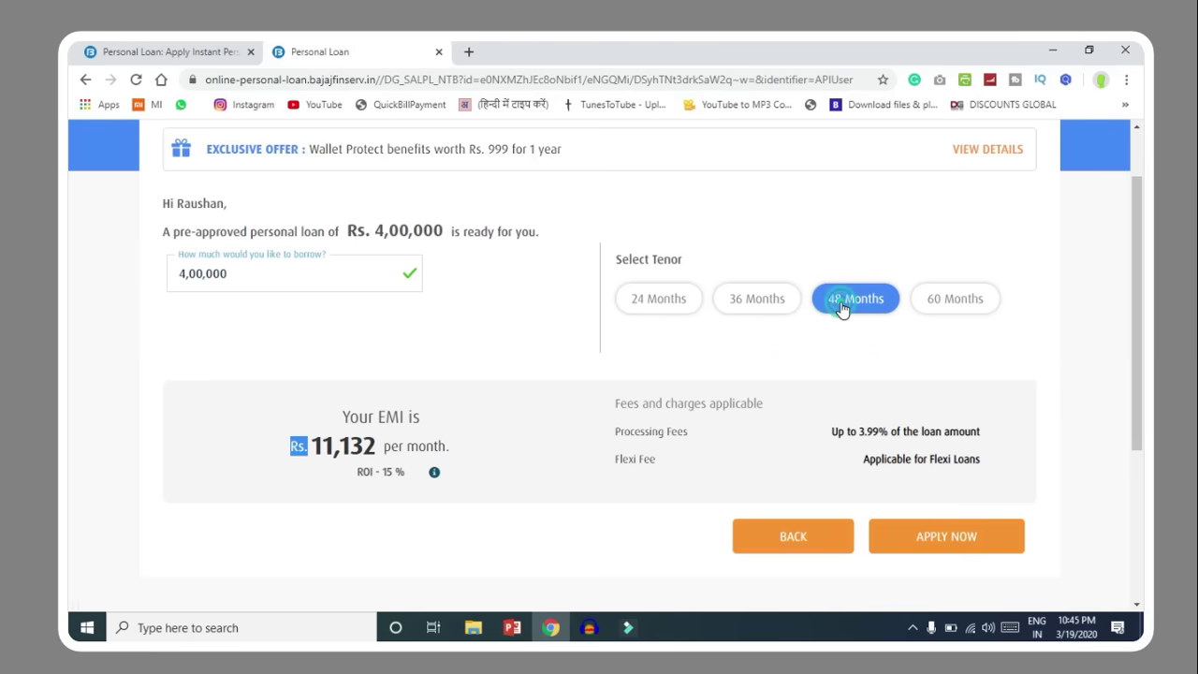
{"action": "left_click", "coordinate": [934, 311]}
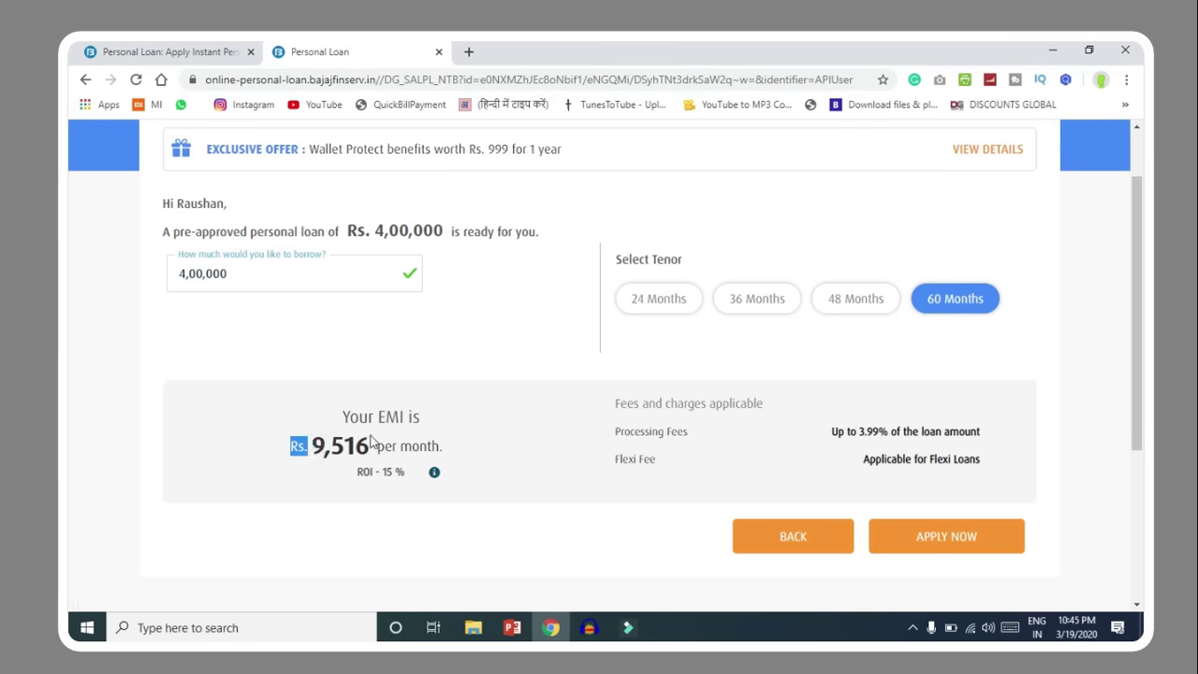
{"action": "left_click", "coordinate": [320, 441]}
{"action": "left_click", "coordinate": [433, 474]}
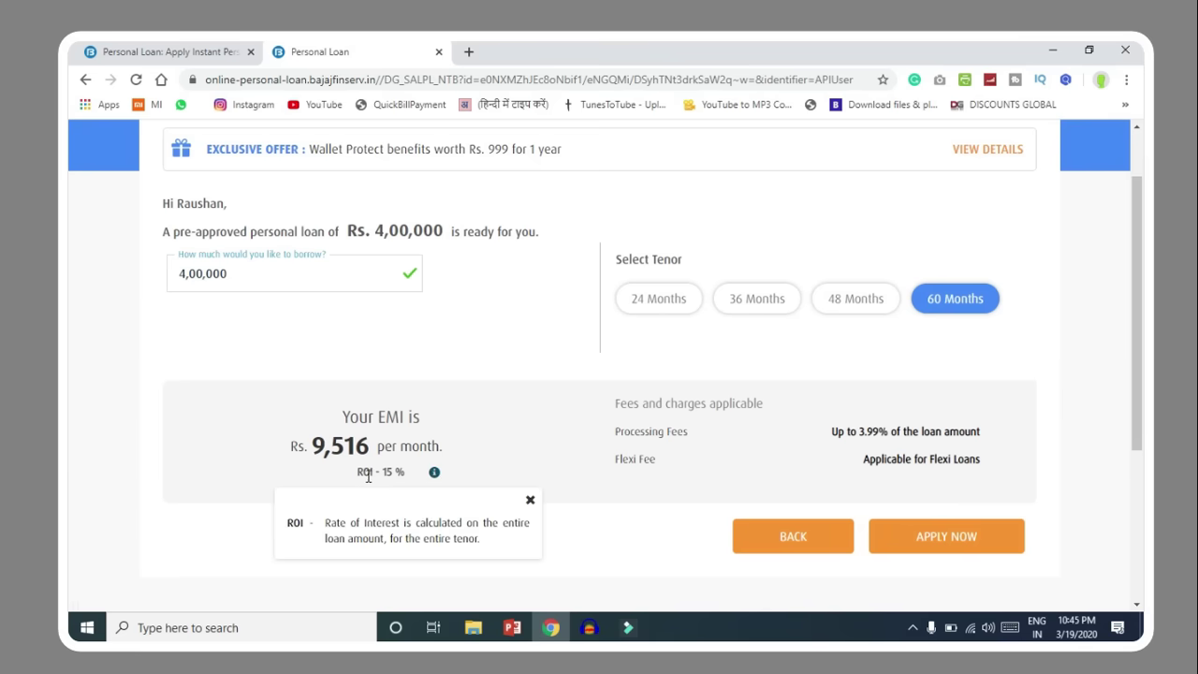
- Compare 24, 36 and 48-month EMIs, then return to 24 months at Rs. 19,395
{"action": "left_click_drag", "start_coordinate": [361, 475], "coordinate": [407, 478]}
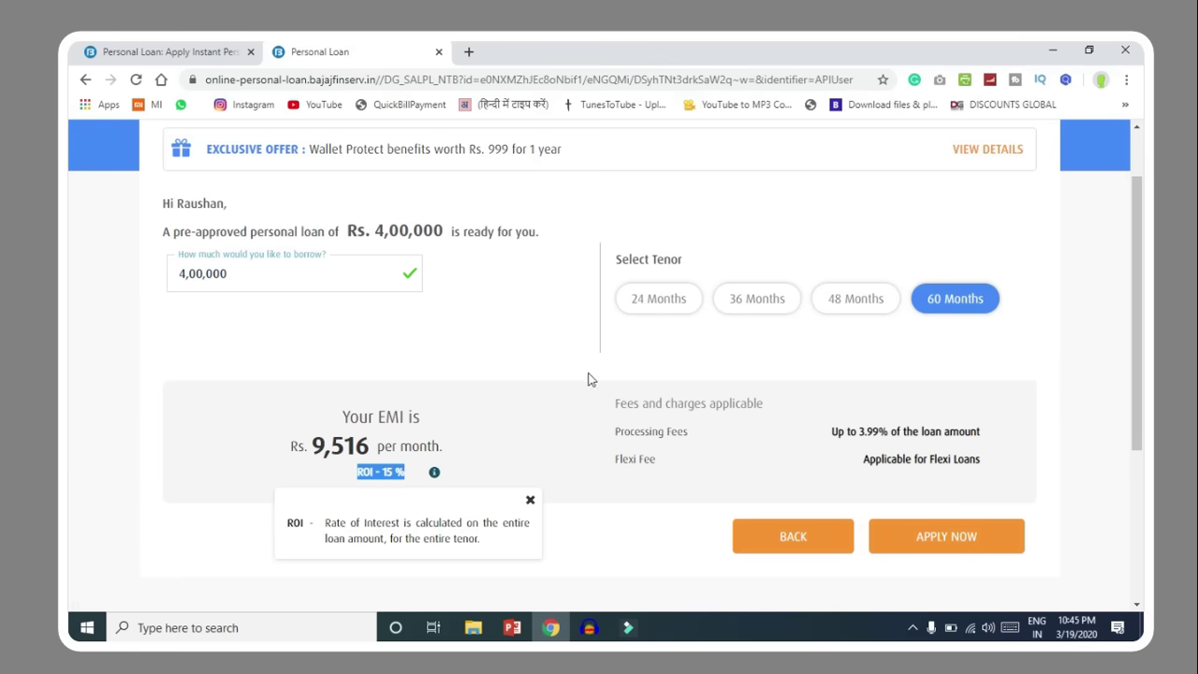
{"action": "left_click", "coordinate": [661, 296]}
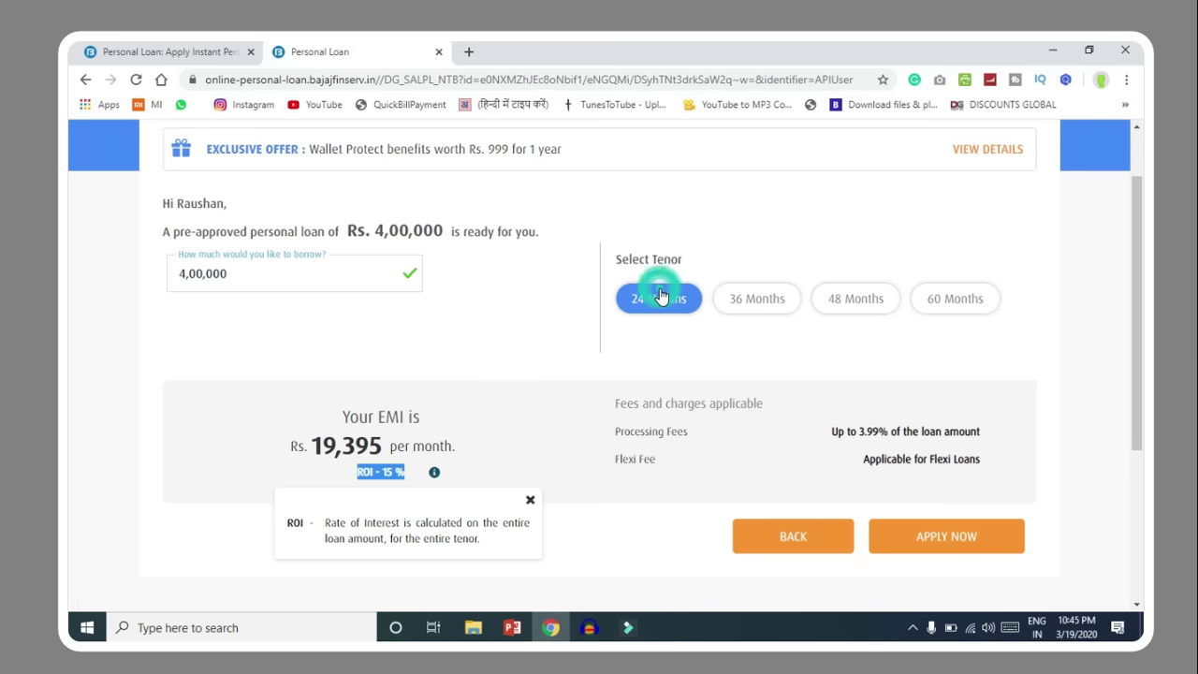
{"action": "left_click", "coordinate": [737, 304]}
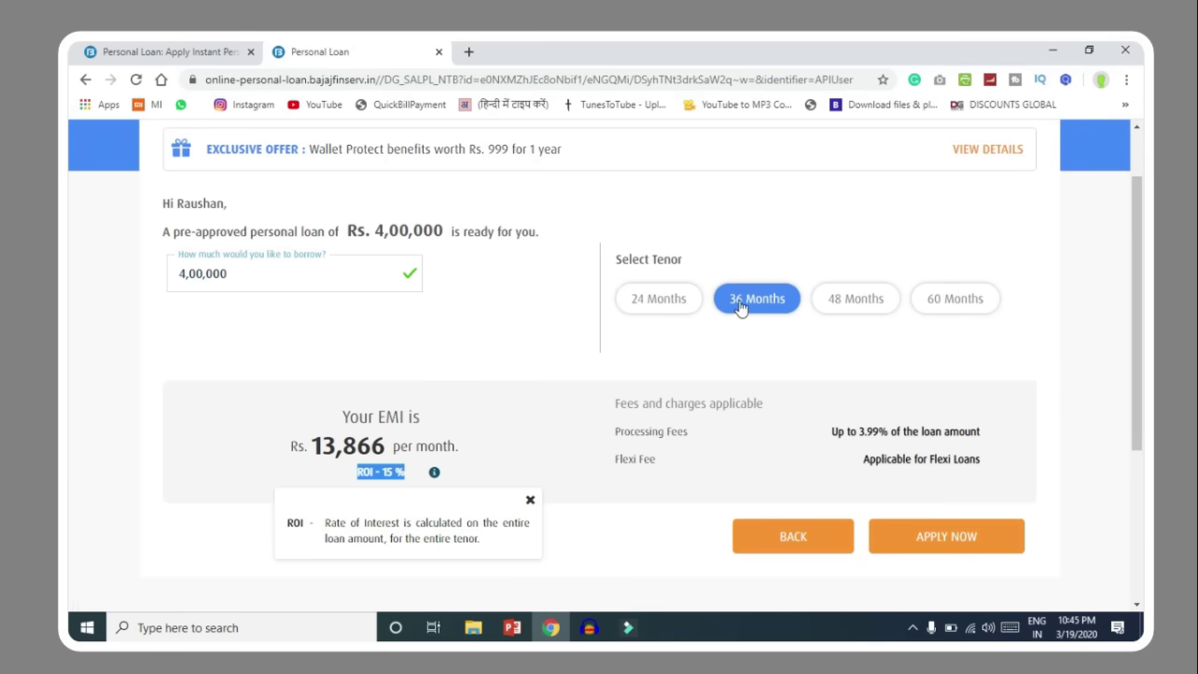
{"action": "left_click", "coordinate": [869, 309]}
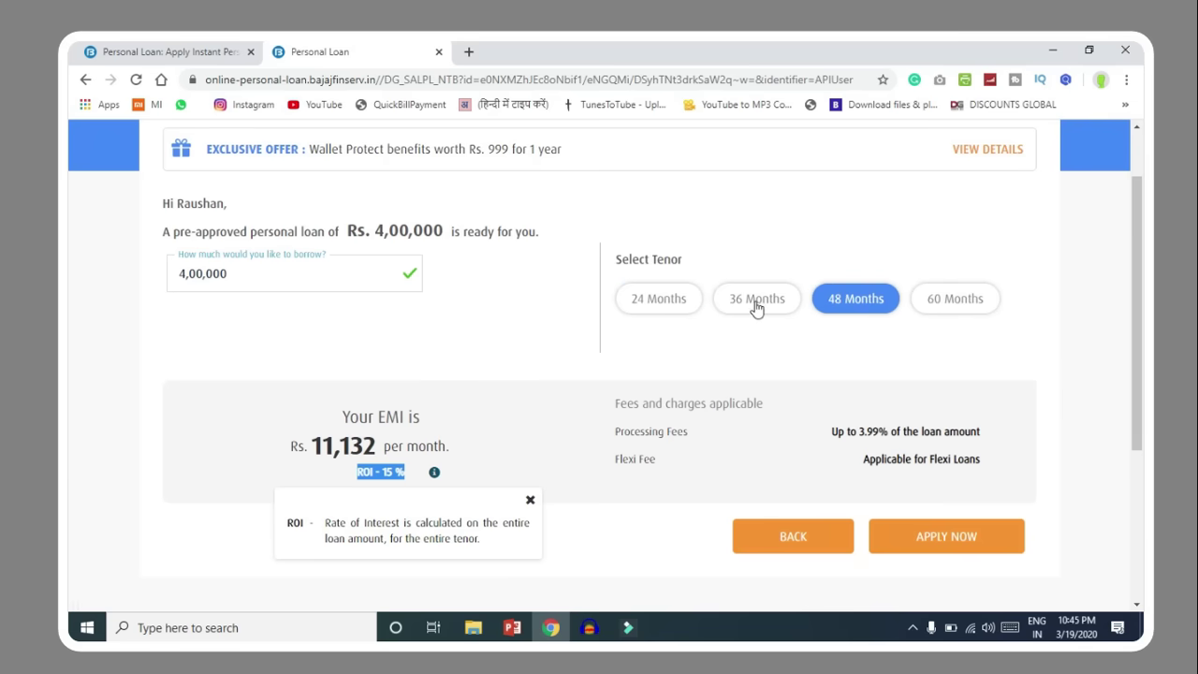
{"action": "left_click", "coordinate": [667, 300]}
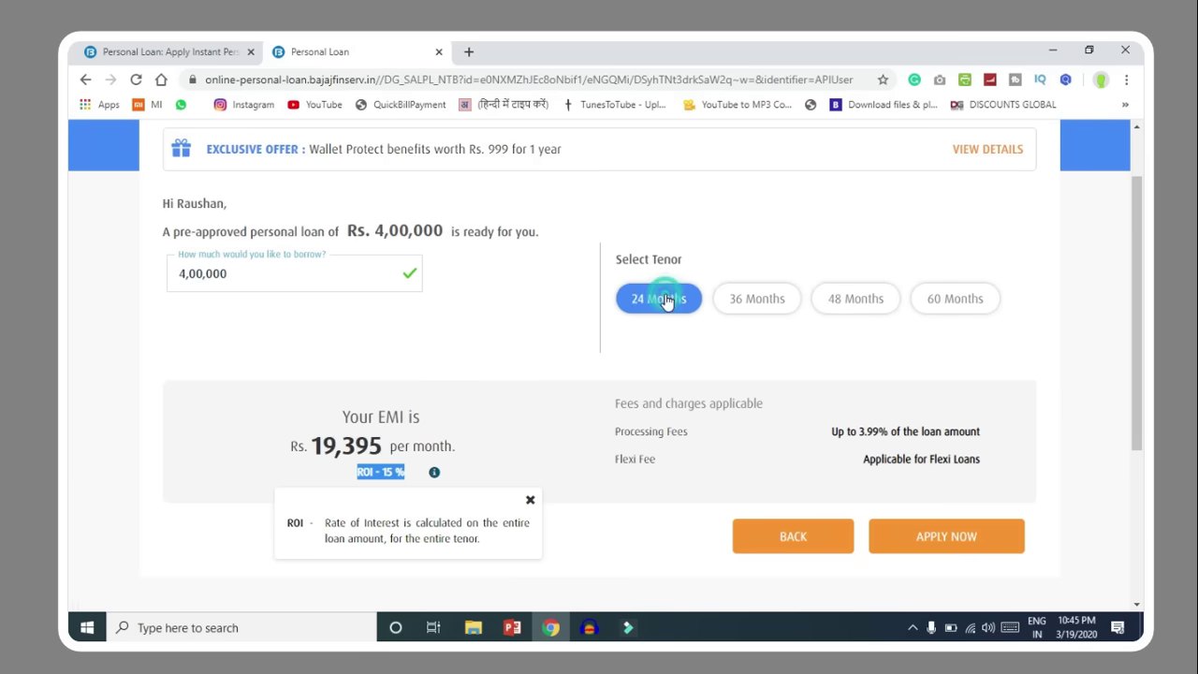
{"action": "left_click", "coordinate": [384, 474]}
{"action": "left_click_drag", "start_coordinate": [356, 478], "coordinate": [405, 475]}
{"action": "left_click", "coordinate": [404, 474]}
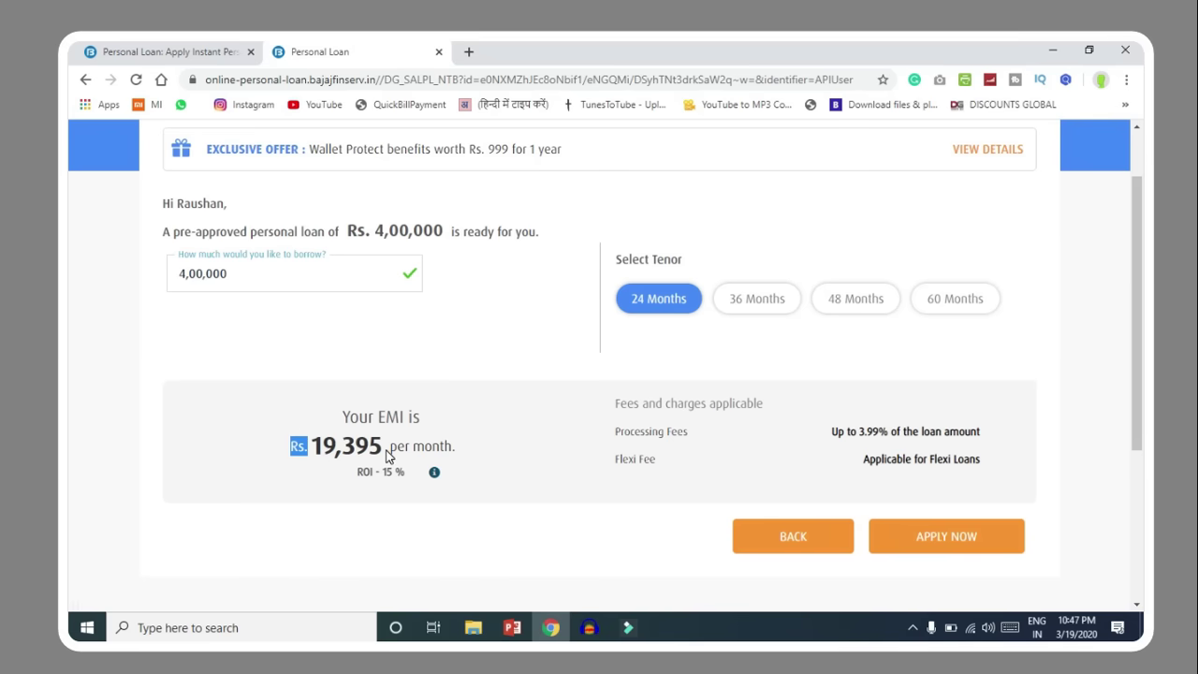
{"action": "left_click", "coordinate": [644, 419]}
- Point out the up to 3.99% processing fee and apply for the 24-month offer
{"action": "left_click_drag", "start_coordinate": [617, 433], "coordinate": [697, 443]}
{"action": "left_click", "coordinate": [697, 443]}
{"action": "left_click_drag", "start_coordinate": [830, 436], "coordinate": [892, 436]}
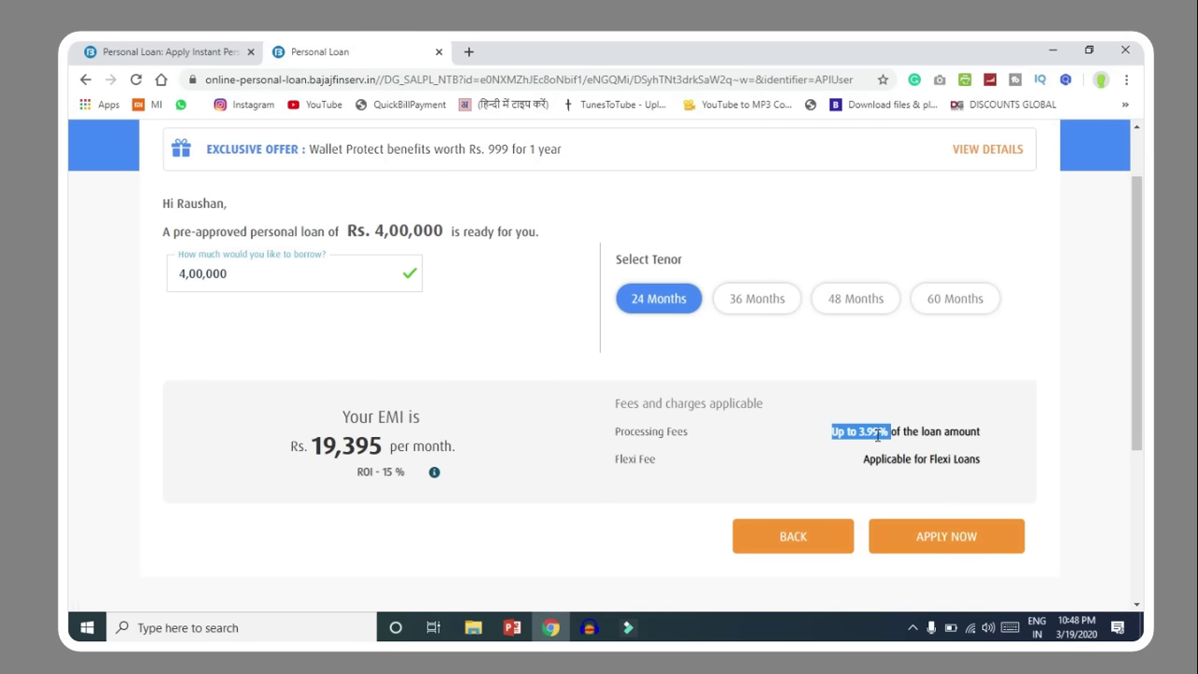
{"action": "left_click", "coordinate": [879, 434]}
{"action": "left_click_drag", "start_coordinate": [860, 432], "coordinate": [889, 435]}
{"action": "left_click", "coordinate": [885, 438]}
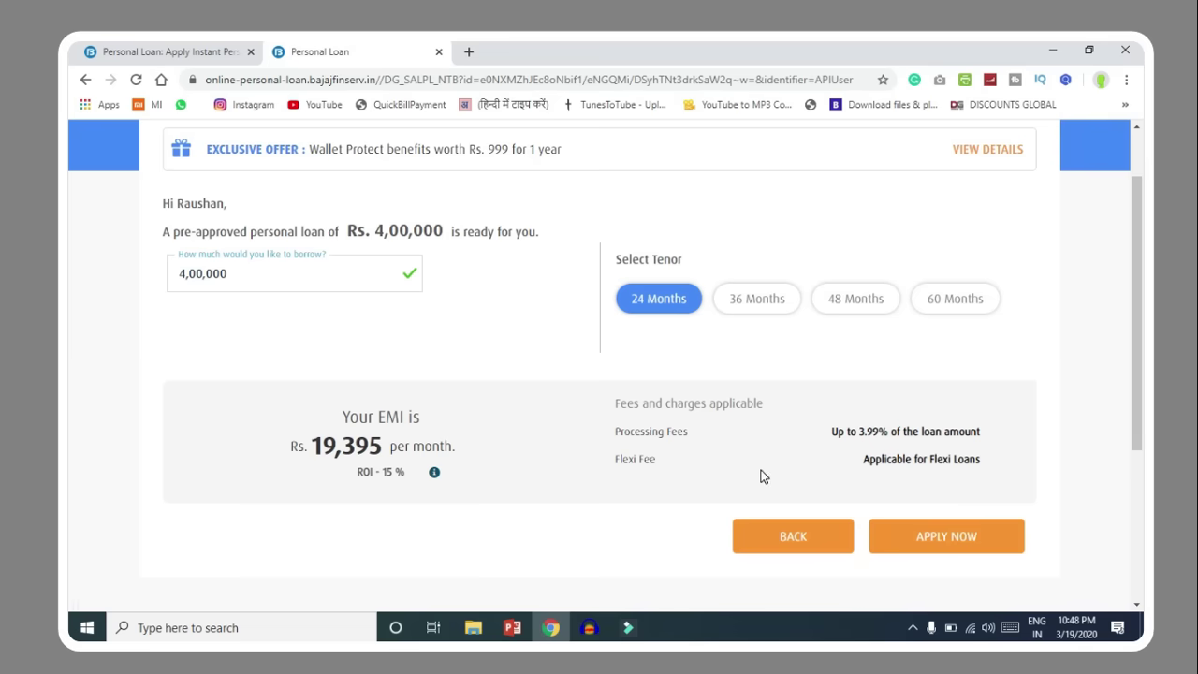
{"action": "left_click", "coordinate": [616, 471]}
{"action": "left_click", "coordinate": [948, 542]}
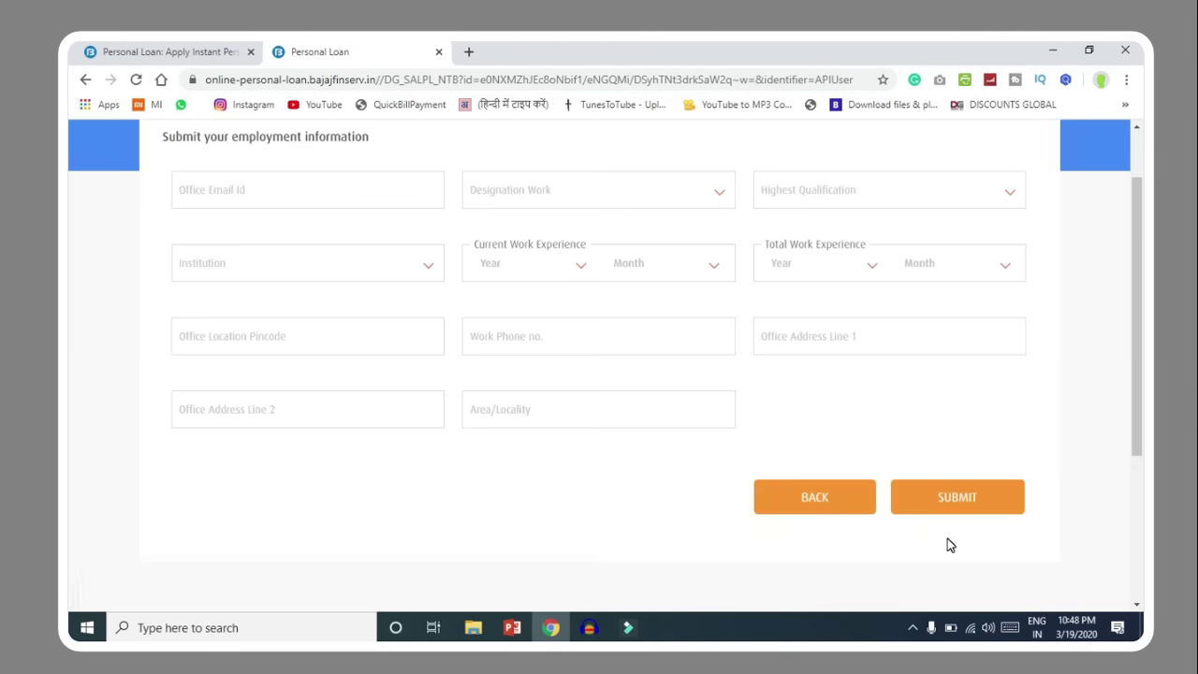
- Review the employment information heading and focus the empty Office Email Id field
{"action": "scroll", "coordinate": [635, 488], "scroll_direction": "up", "scroll_amount": 1}
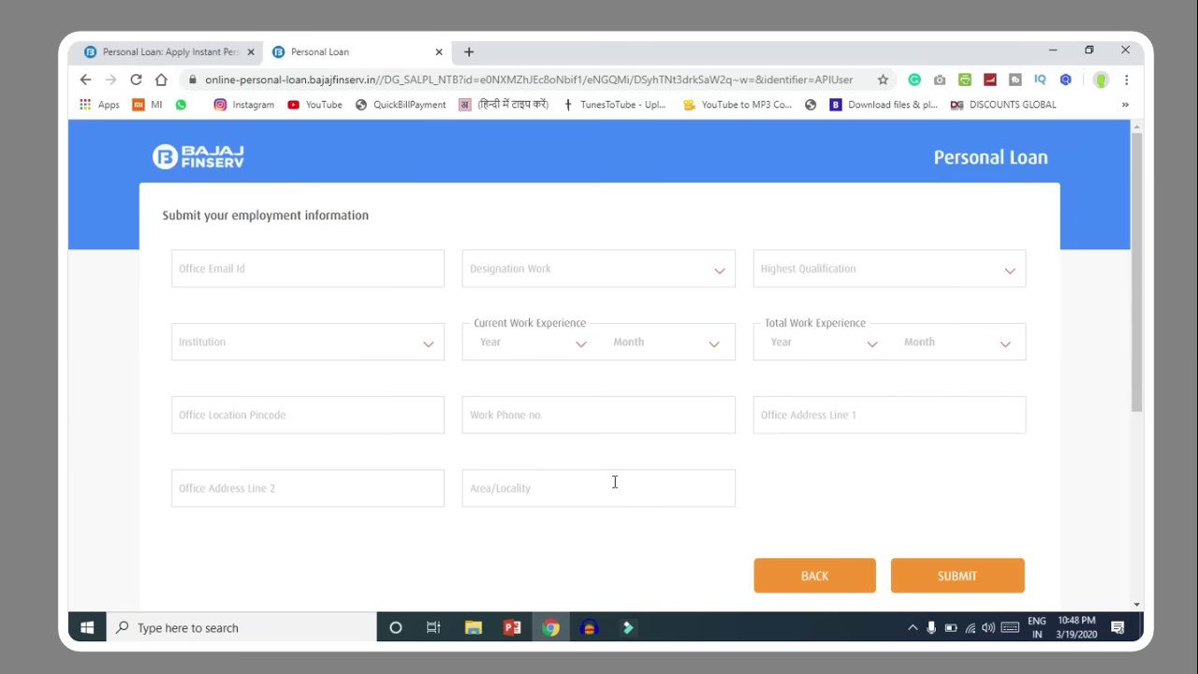
{"action": "left_click_drag", "start_coordinate": [232, 215], "coordinate": [390, 230]}
{"action": "left_click", "coordinate": [390, 230]}
{"action": "left_click", "coordinate": [357, 267]}
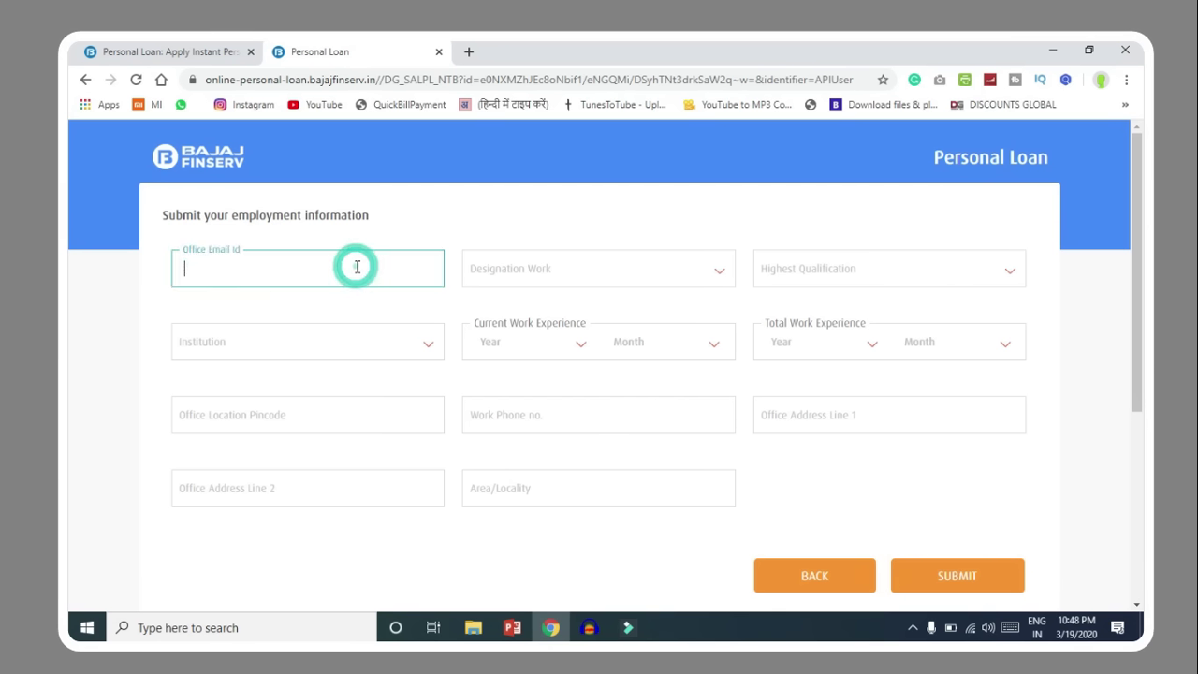
{"action": "left_click", "coordinate": [242, 250]}
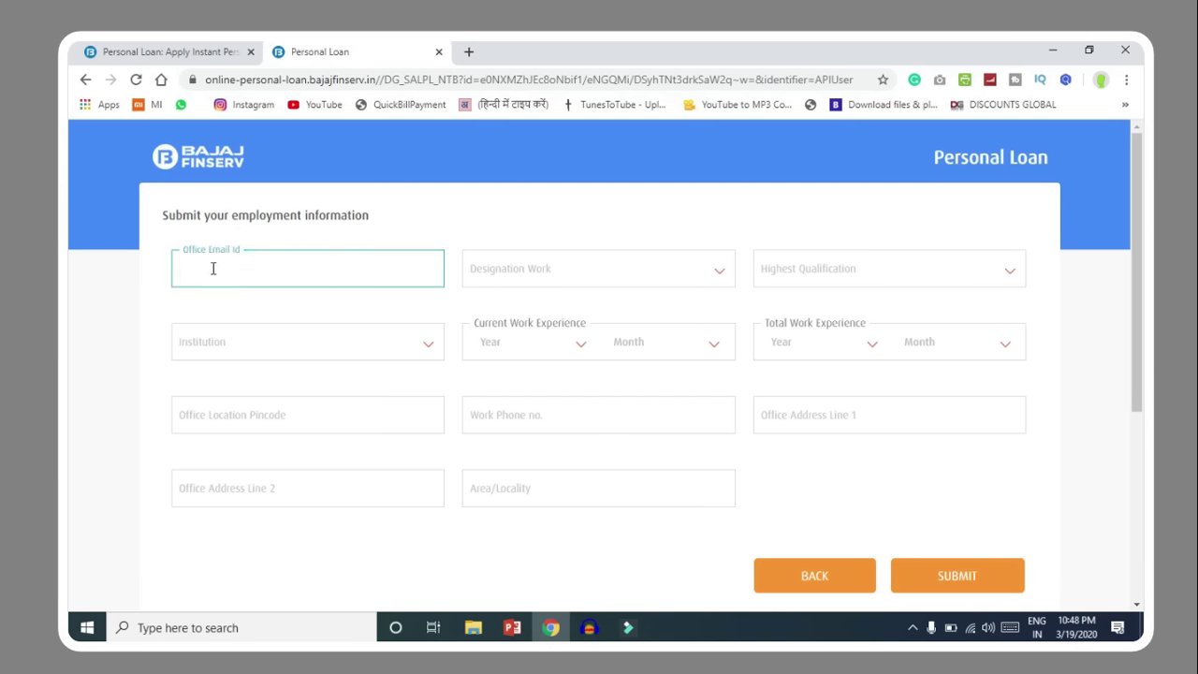
{"action": "left_click", "coordinate": [214, 269]}
- Open the designation, qualification and institution dropdowns and close each without choosing
{"action": "left_click", "coordinate": [524, 282]}
{"action": "left_click", "coordinate": [582, 281]}
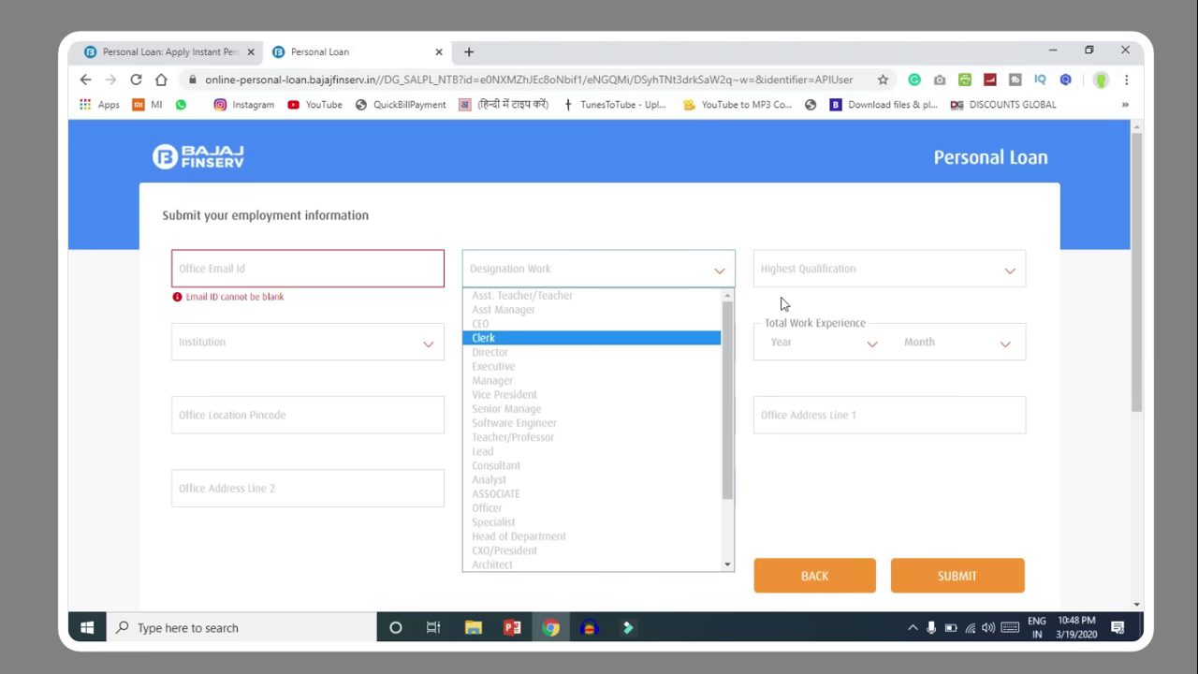
{"action": "left_click", "coordinate": [817, 273]}
{"action": "left_click", "coordinate": [890, 271]}
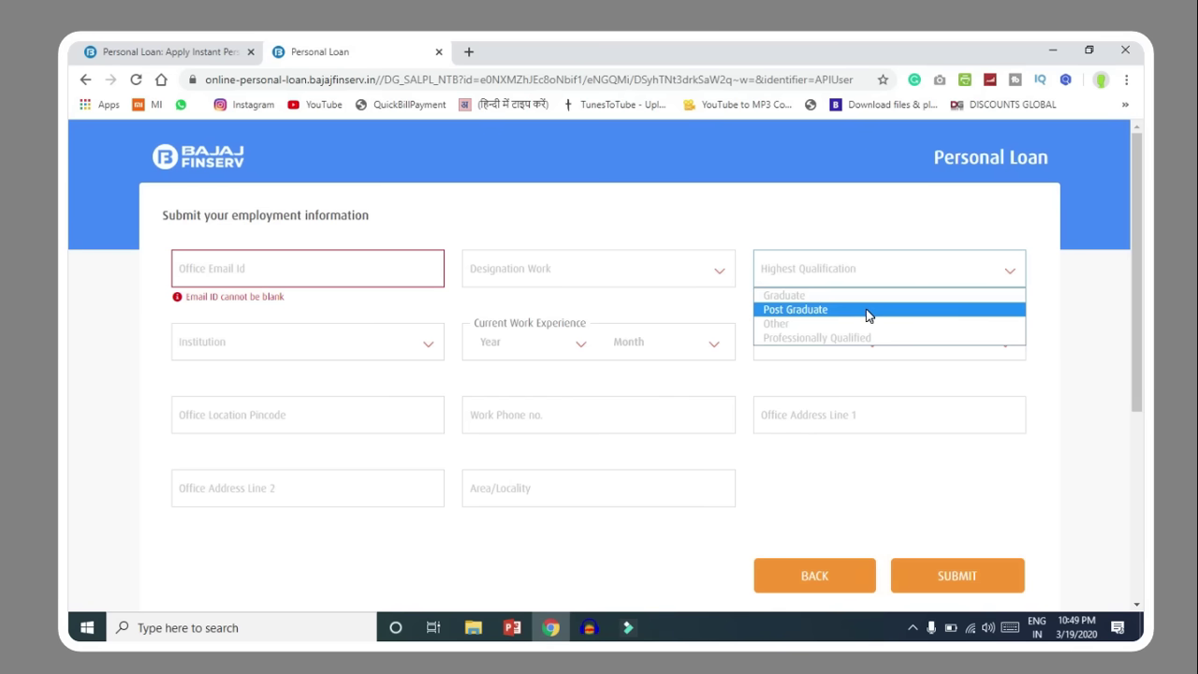
{"action": "left_click", "coordinate": [822, 204]}
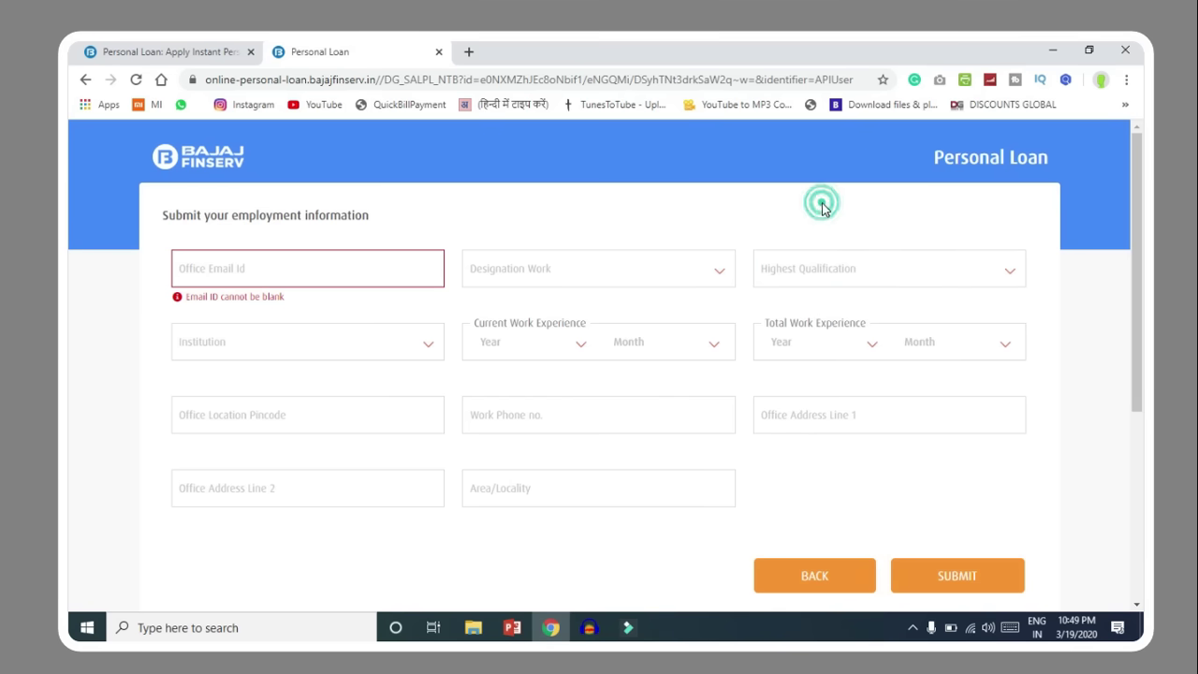
{"action": "left_click", "coordinate": [397, 350]}
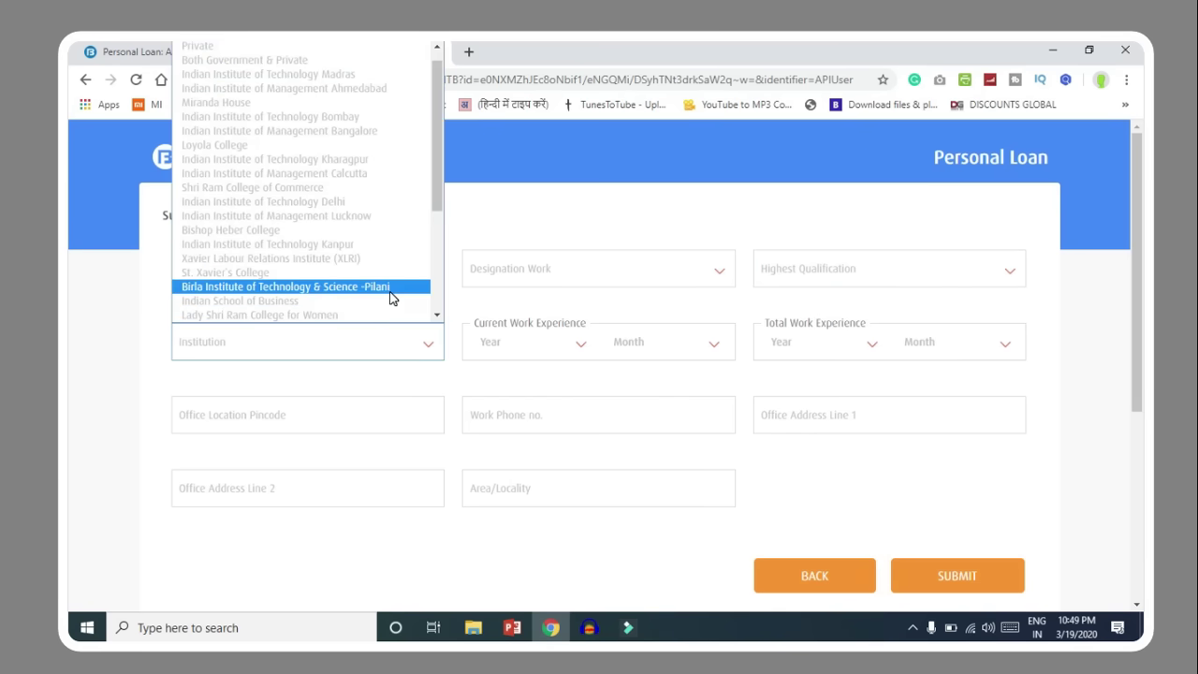
{"action": "scroll", "coordinate": [393, 294], "scroll_direction": "down", "scroll_amount": 3}
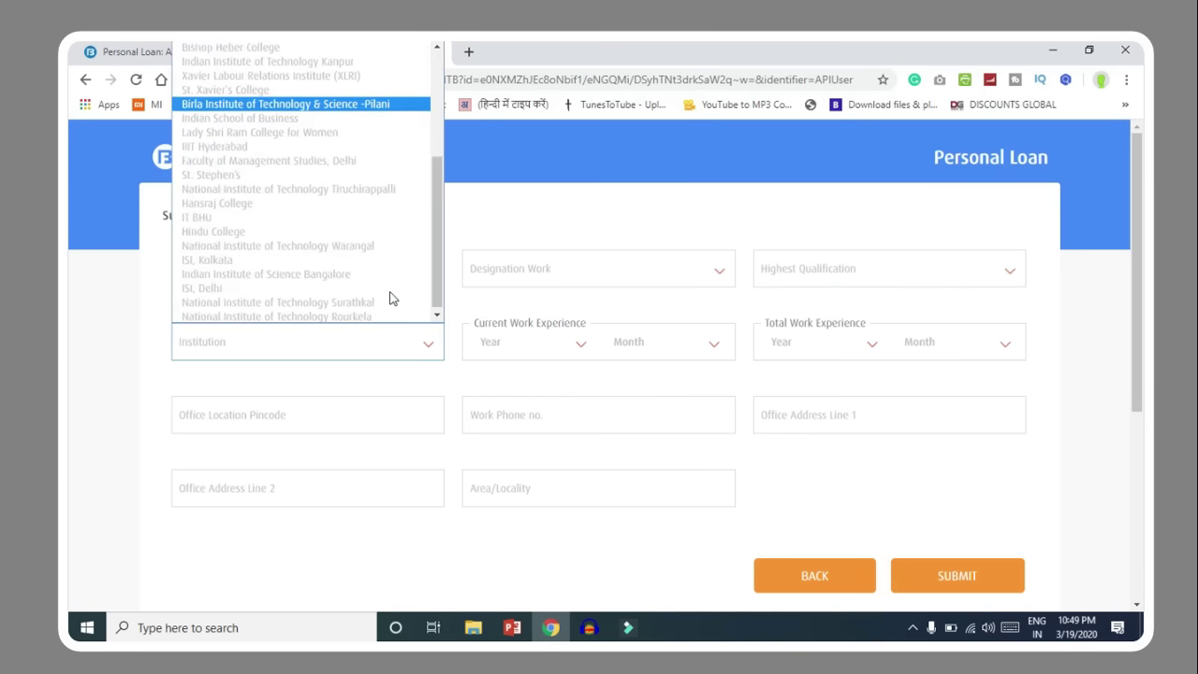
{"action": "left_click", "coordinate": [496, 384]}
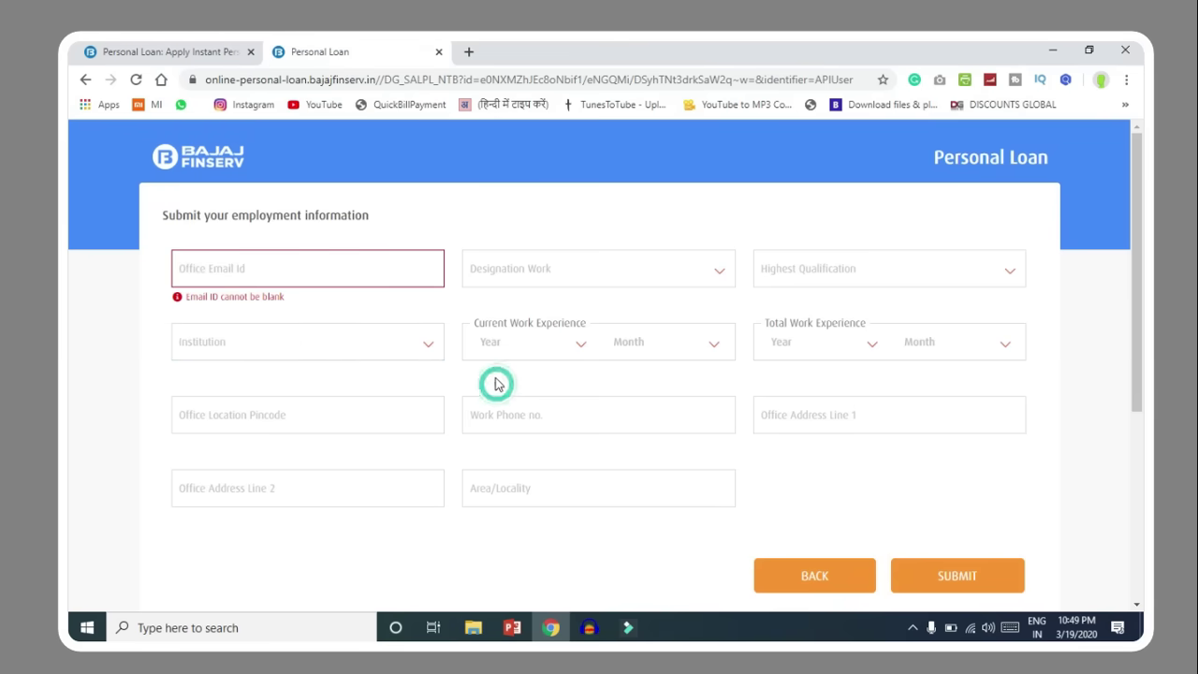
- Look over the Current and Total Work Experience fields without setting them
{"action": "left_click", "coordinate": [469, 324]}
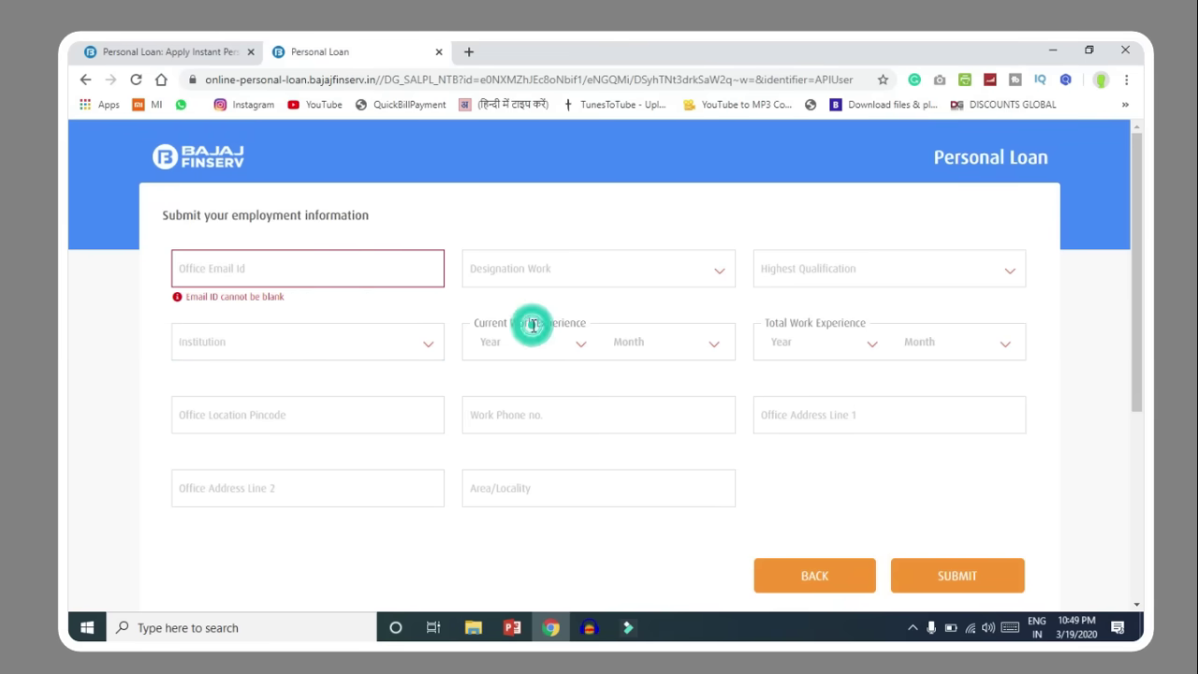
{"action": "triple_click", "coordinate": [534, 325]}
{"action": "left_click", "coordinate": [542, 326]}
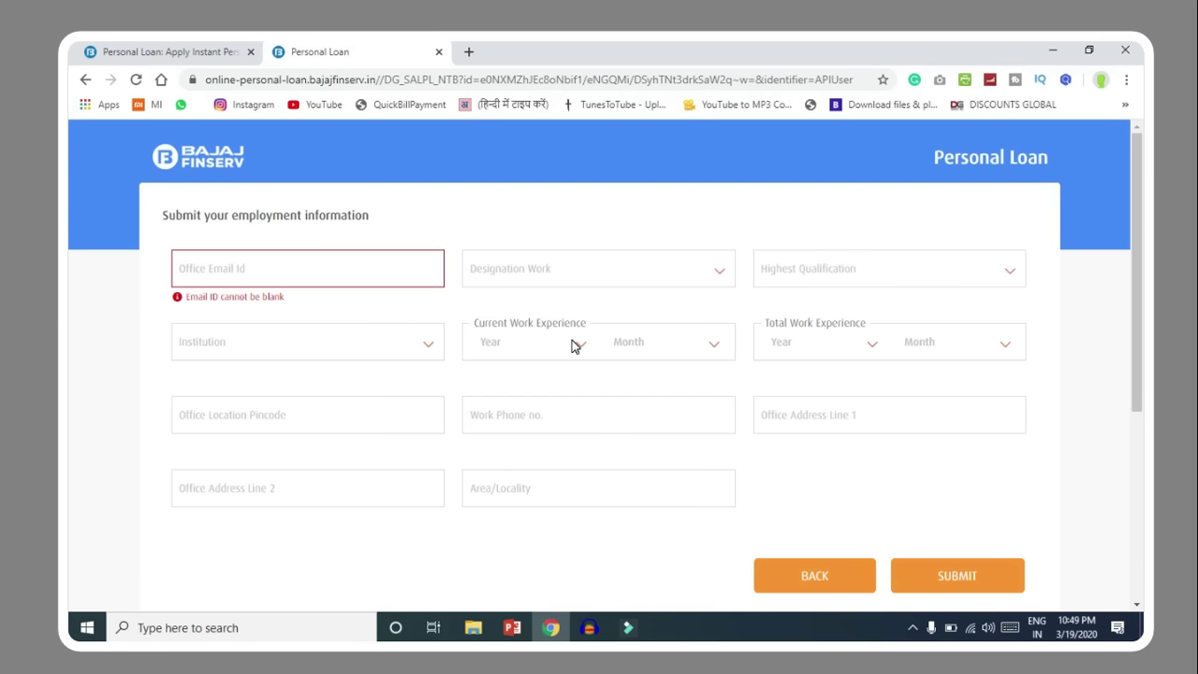
{"action": "left_click", "coordinate": [809, 316]}
{"action": "left_click", "coordinate": [821, 320]}
{"action": "triple_click", "coordinate": [821, 321]}
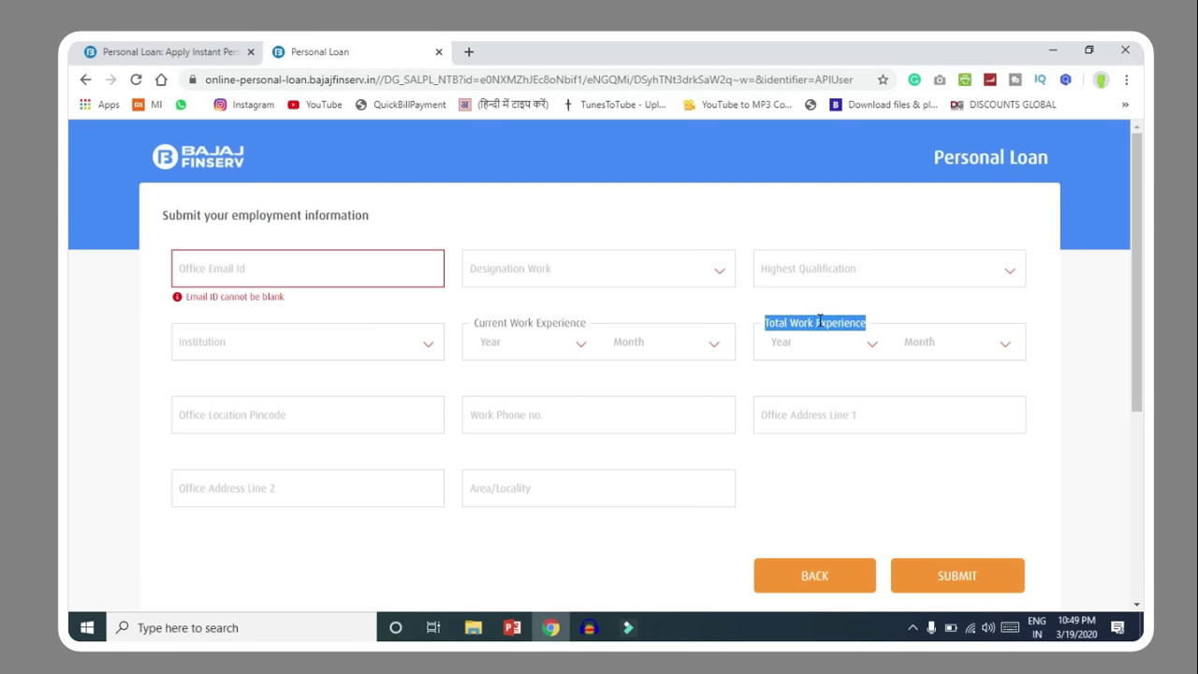
{"action": "left_click", "coordinate": [819, 318]}
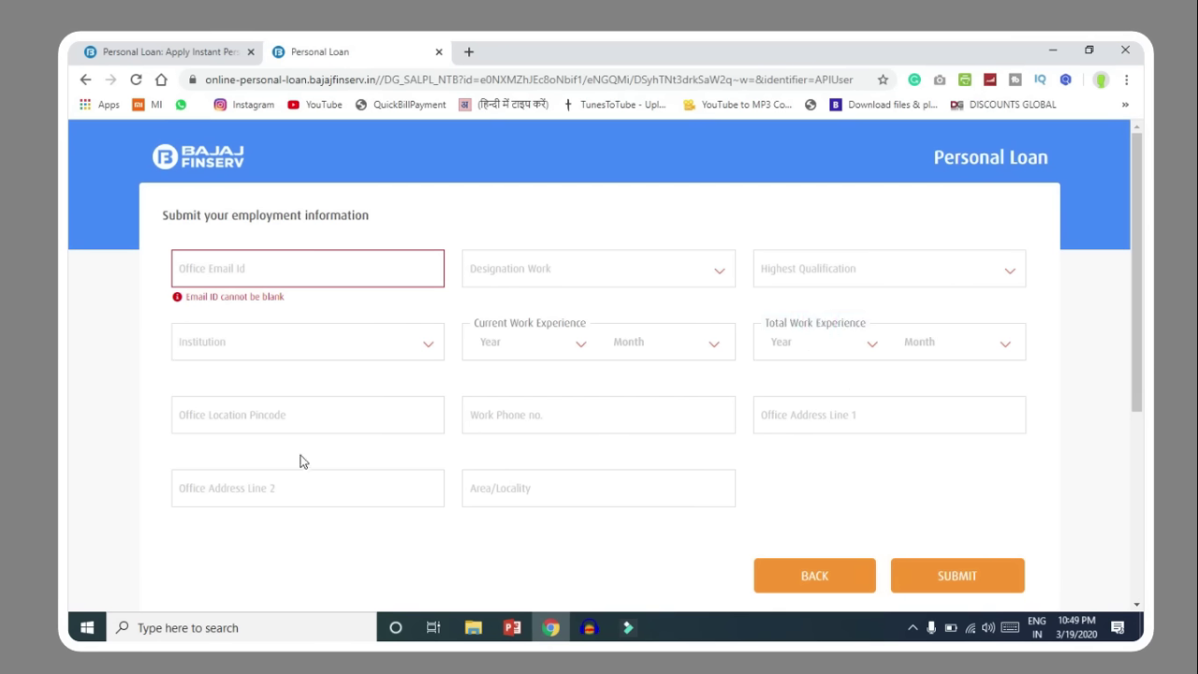
- Pass through Pincode, Work Phone, both office address lines and locality, leaving them blank
{"action": "left_click", "coordinate": [271, 429]}
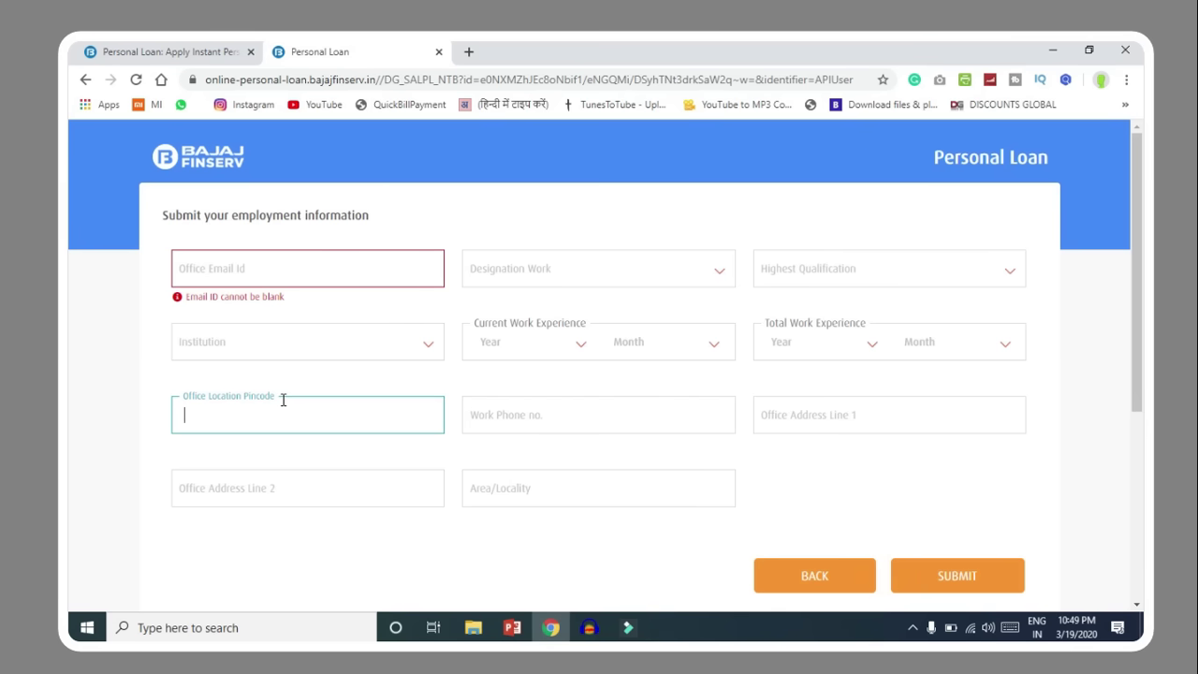
{"action": "left_click", "coordinate": [292, 409]}
{"action": "left_click", "coordinate": [497, 418]}
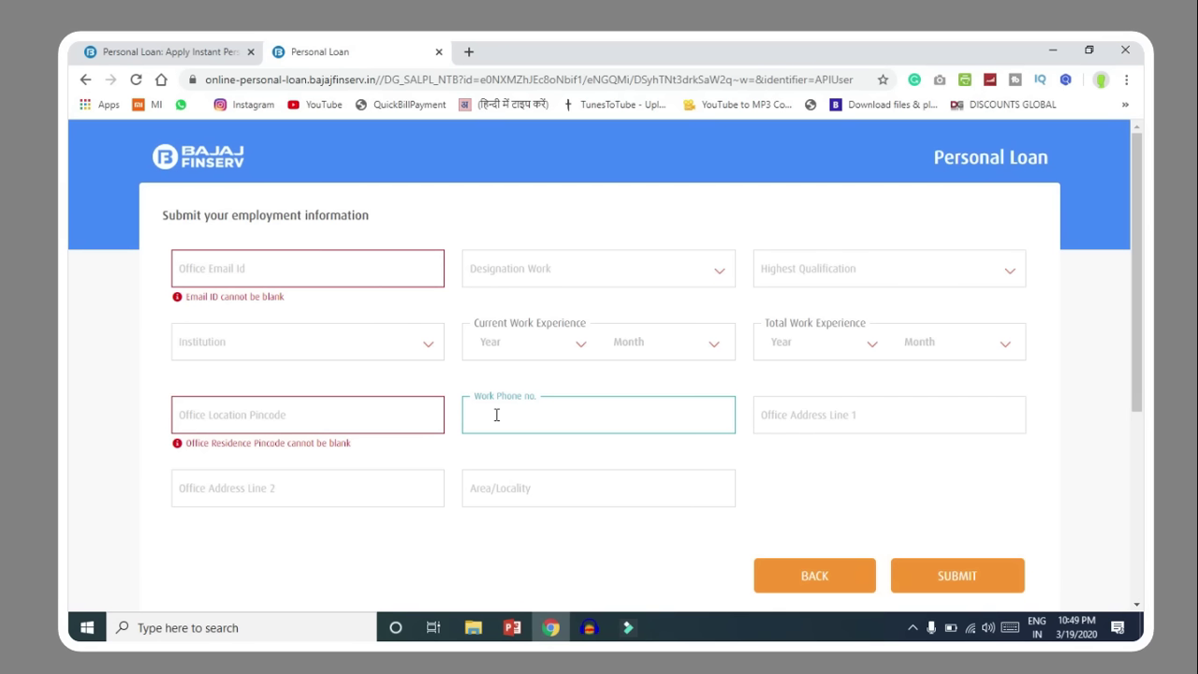
{"action": "left_click", "coordinate": [496, 415]}
{"action": "left_click", "coordinate": [776, 425]}
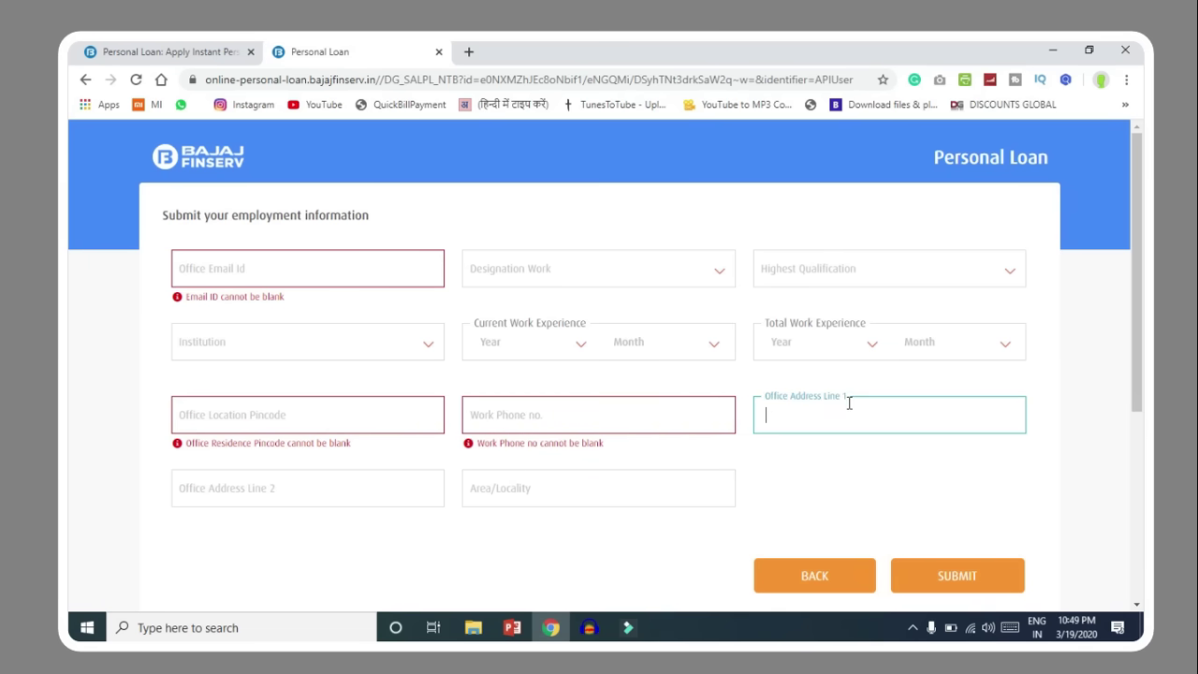
{"action": "left_click", "coordinate": [767, 405]}
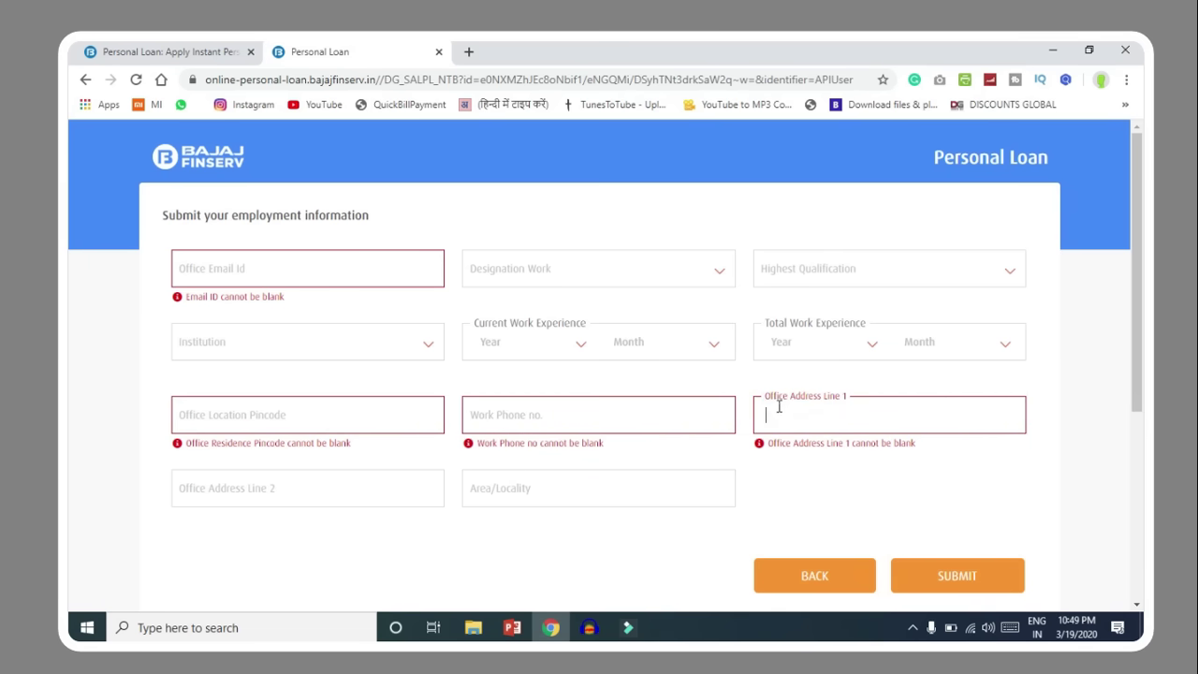
{"action": "left_click", "coordinate": [782, 410]}
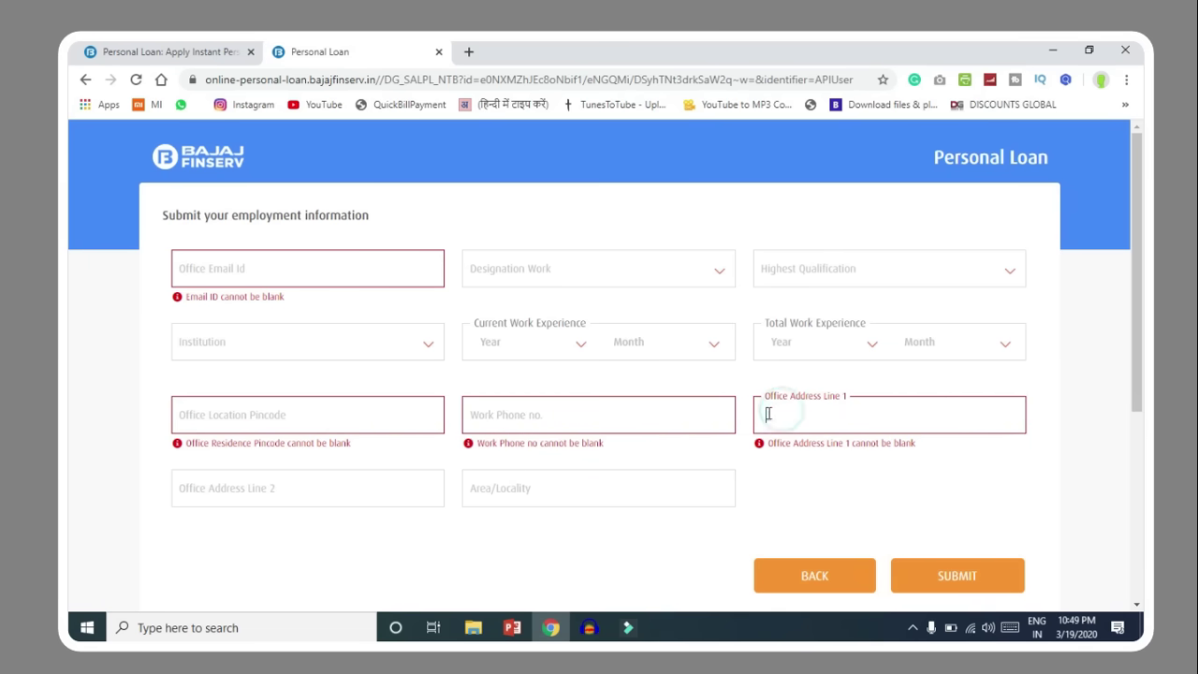
{"action": "left_click", "coordinate": [305, 495]}
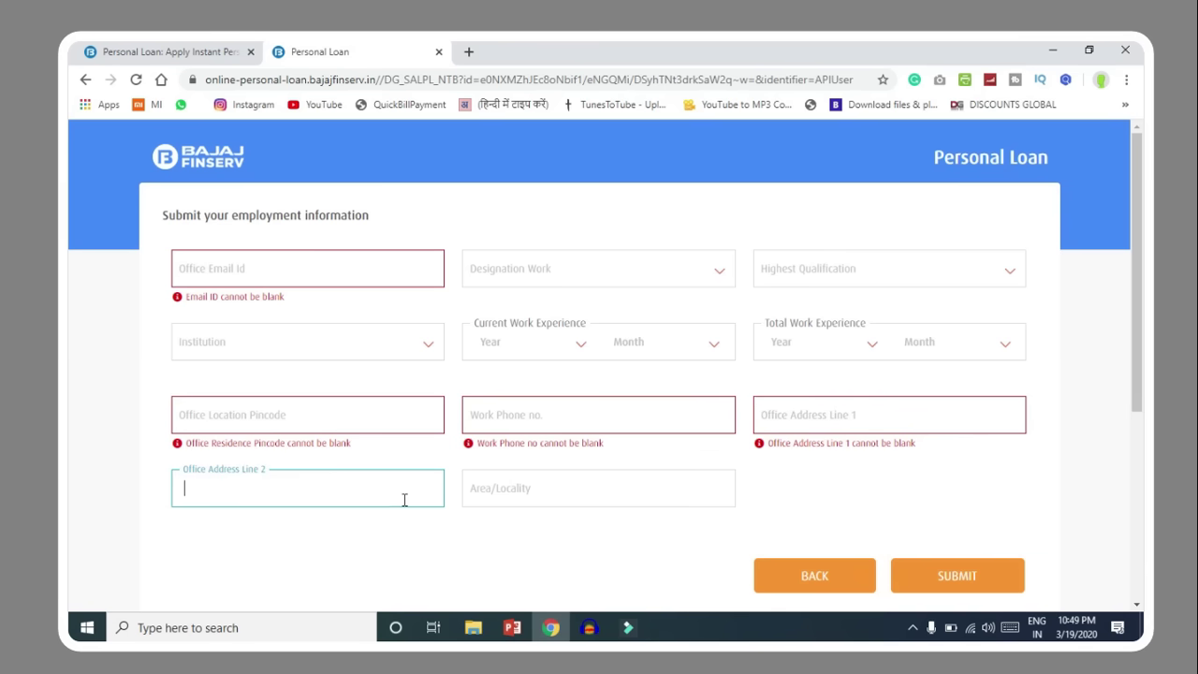
{"action": "left_click", "coordinate": [532, 497]}
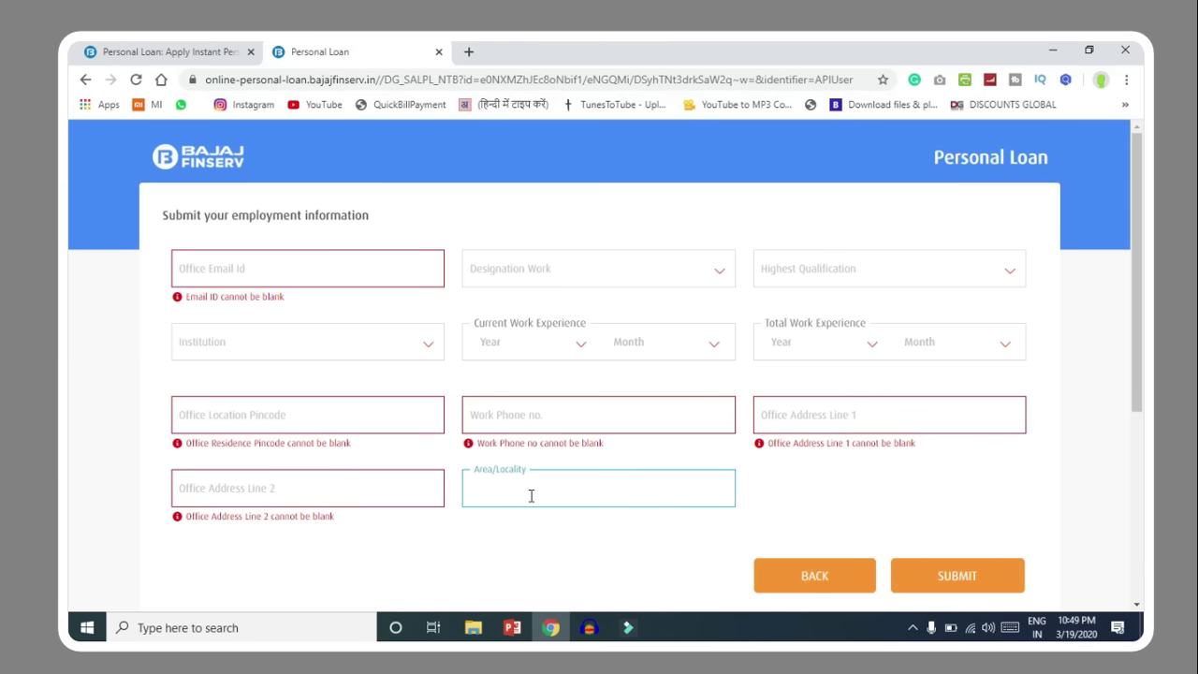
- Enter the office email address and edit it into the company email
{"action": "scroll", "coordinate": [422, 355], "scroll_direction": "down", "scroll_amount": 1}
{"action": "left_click", "coordinate": [328, 196]}
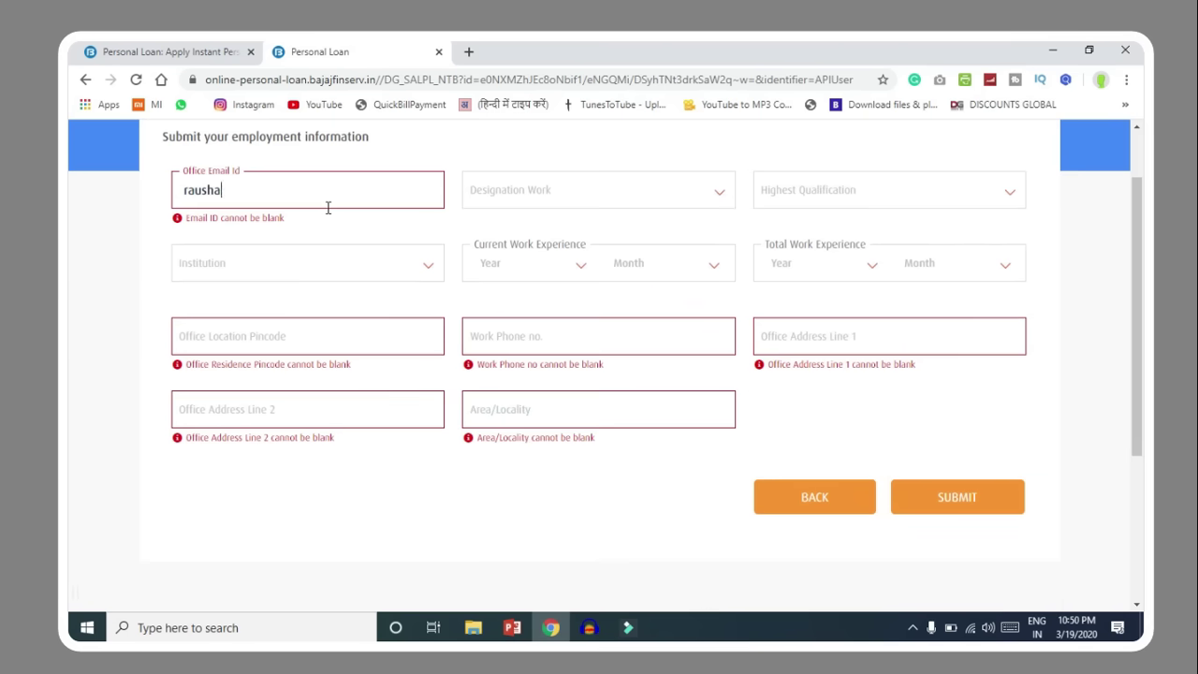
{"action": "left_click_drag", "start_coordinate": [233, 195], "coordinate": [101, 198]}
{"action": "key", "text": "BackSpace"}
{"action": "type", "text": "tata"}
{"action": "double_click", "coordinate": [239, 197]}
{"action": "type", "text": "customercare"}
- Set designation to Director, qualification to Post Graduate, institution to Both Government & Private
{"action": "left_click", "coordinate": [608, 196]}
{"action": "left_click", "coordinate": [605, 260]}
{"action": "left_click", "coordinate": [1011, 192]}
{"action": "left_click", "coordinate": [824, 233]}
{"action": "left_click", "coordinate": [362, 262]}
{"action": "left_click", "coordinate": [281, 309]}
- Set current experience to 3 years 2 months and total experience to 5 years 3 months
{"action": "left_click", "coordinate": [565, 262]}
{"action": "left_click", "coordinate": [497, 323]}
{"action": "left_click", "coordinate": [664, 263]}
{"action": "left_click", "coordinate": [646, 304]}
{"action": "left_click", "coordinate": [814, 263]}
{"action": "left_click", "coordinate": [805, 389]}
{"action": "left_click", "coordinate": [955, 263]}
{"action": "left_click", "coordinate": [931, 345]}
- Fill in the office pincode, work phone number and both office address lines
{"action": "left_click", "coordinate": [348, 327]}
{"action": "type", "text": "80"}
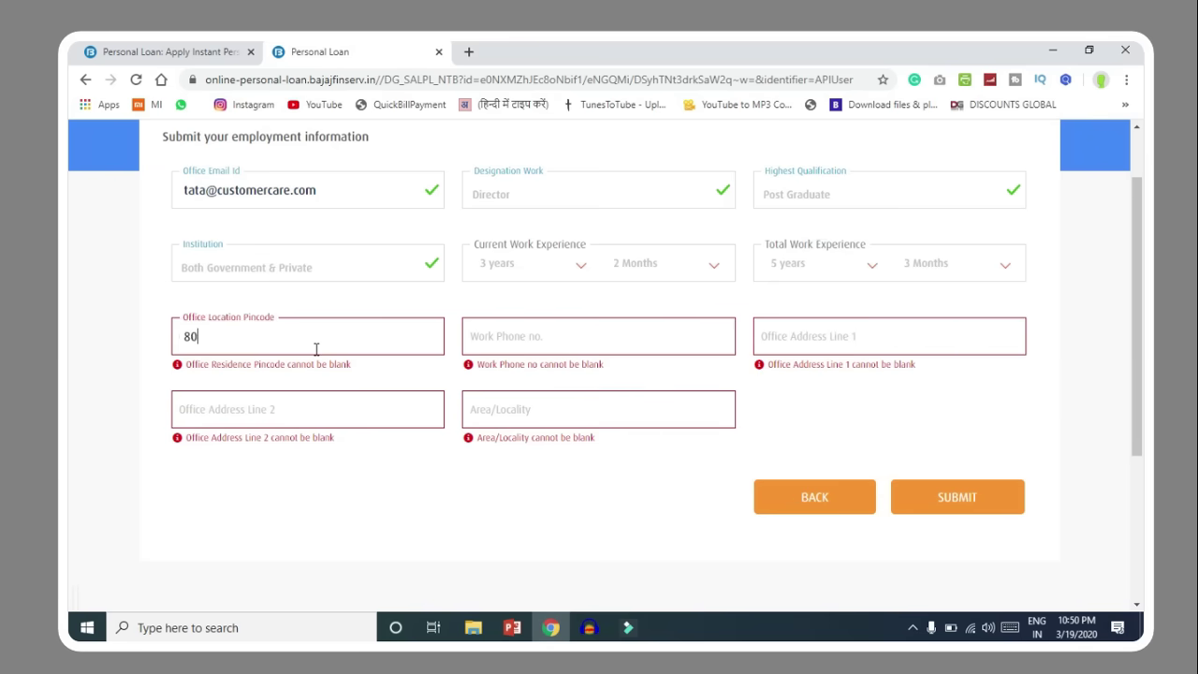
{"action": "type", "text": "0003"}
{"action": "left_click", "coordinate": [577, 337]}
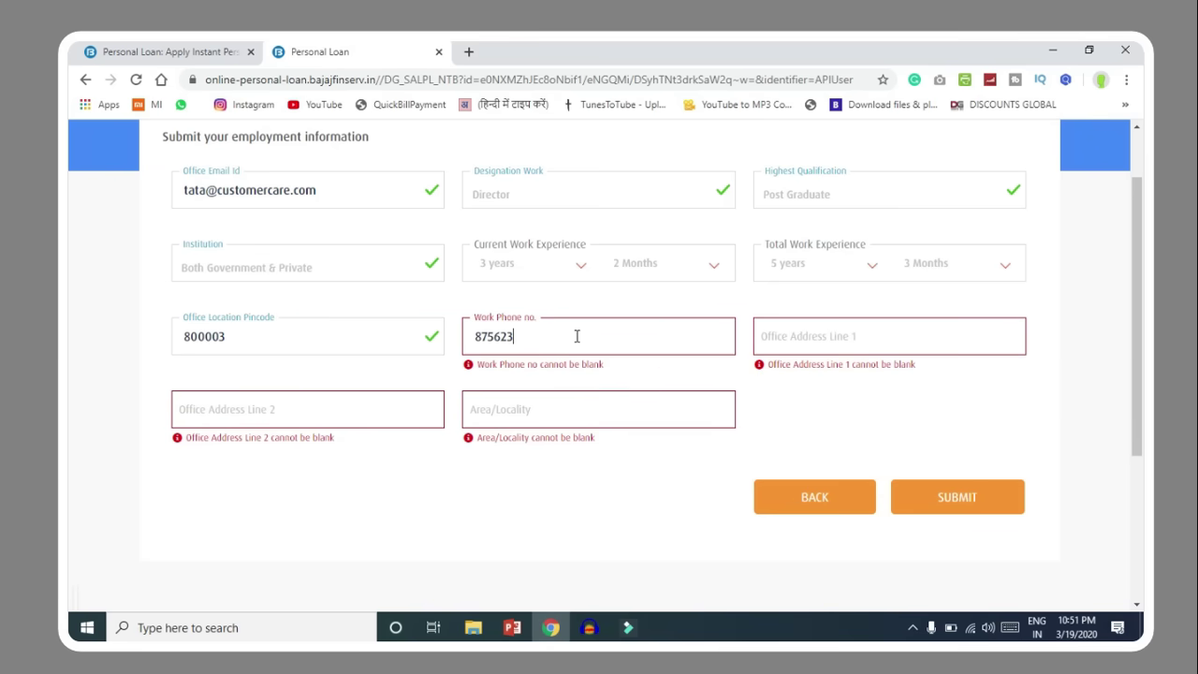
{"action": "left_click", "coordinate": [873, 337]}
{"action": "type", "text": "patna tata company"}
{"action": "left_click", "coordinate": [294, 408]}
{"action": "type", "text": "patna tata company"}
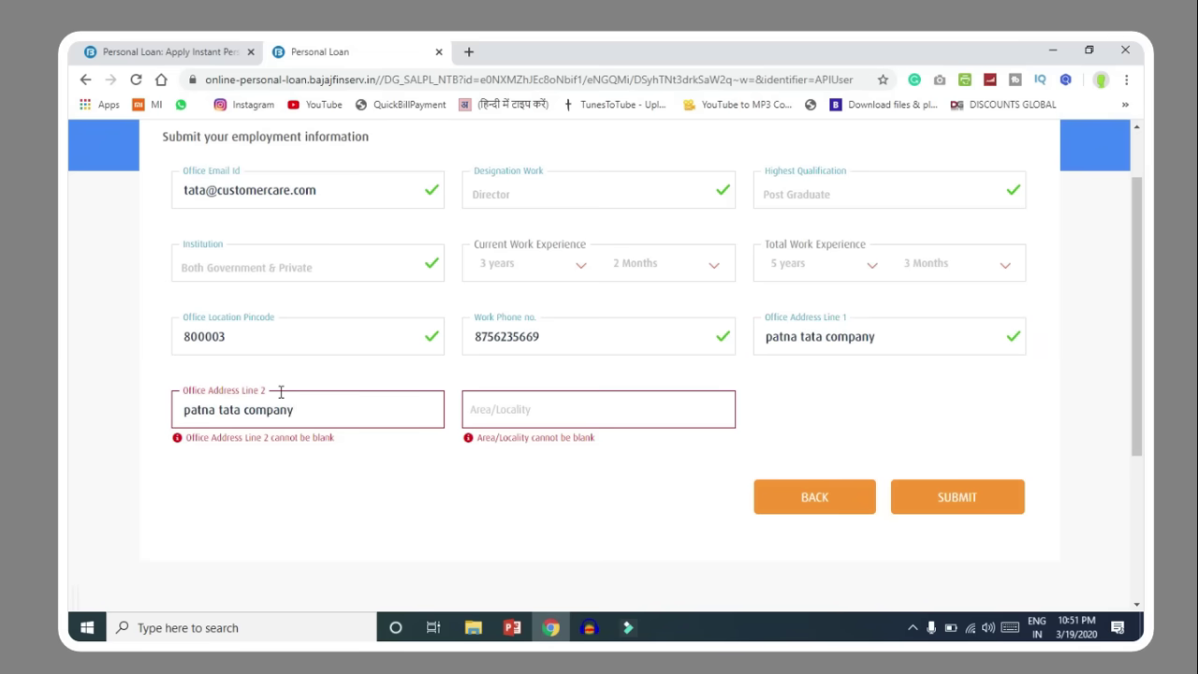
- Enter the office area/locality and submit the employment details
{"action": "left_click", "coordinate": [512, 420]}
{"action": "type", "text": "patna kankarbag"}
{"action": "left_click", "coordinate": [630, 494]}
{"action": "scroll", "coordinate": [758, 377], "scroll_direction": "up", "scroll_amount": 1}
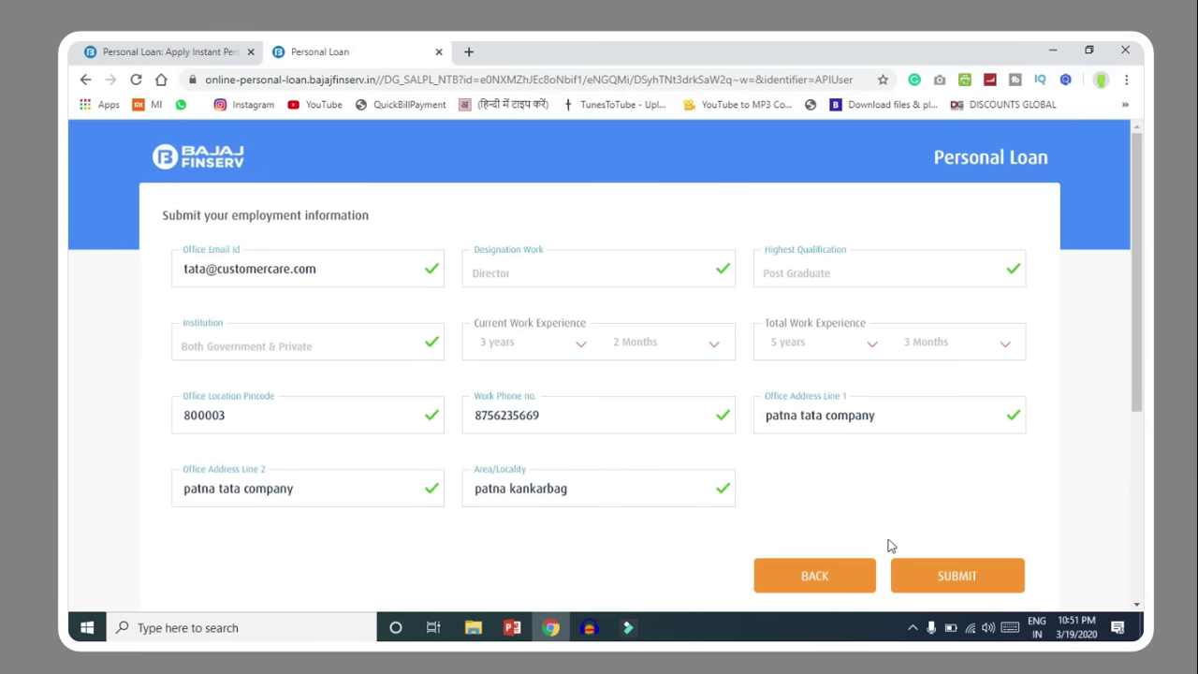
{"action": "left_click", "coordinate": [953, 576]}
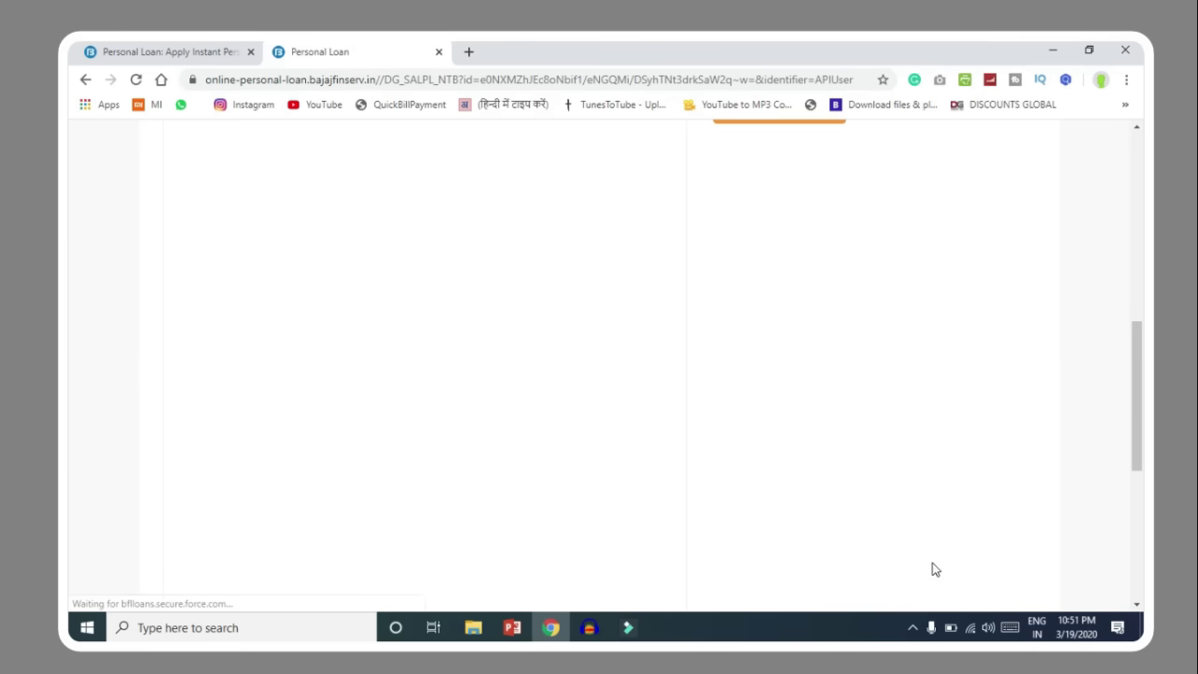
- Wait for processing, then scroll down to the bank, login ID and password section
{"action": "scroll", "coordinate": [933, 569], "scroll_direction": "up", "scroll_amount": 2}
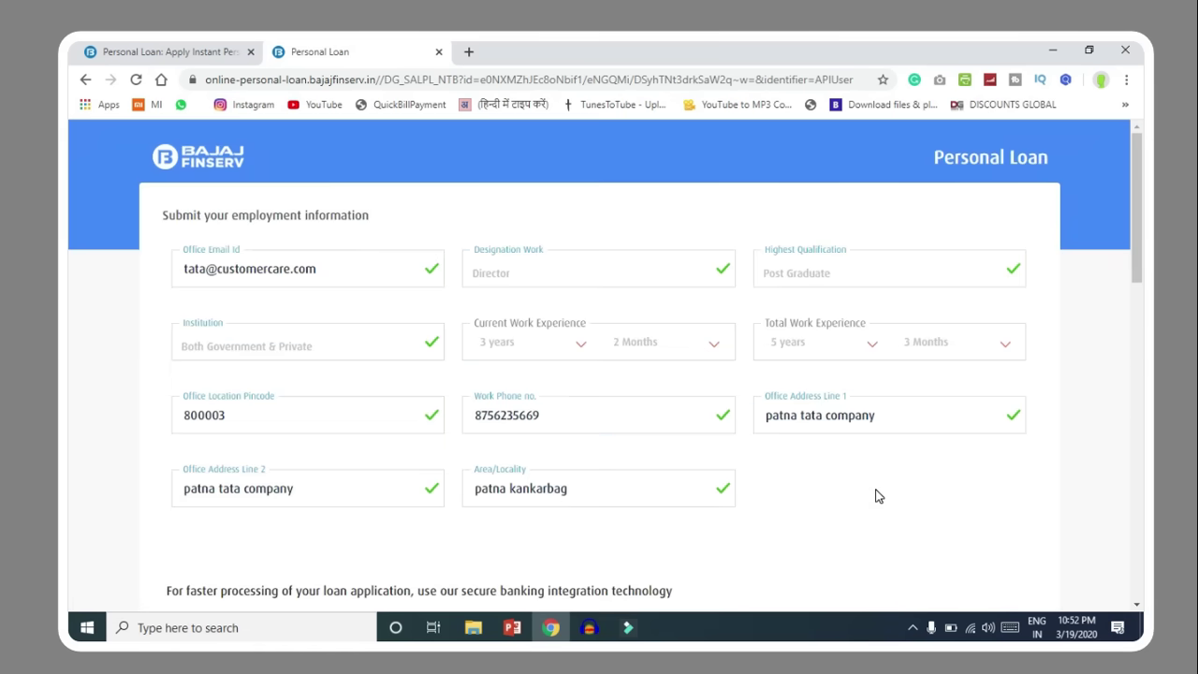
{"action": "left_click_drag", "start_coordinate": [161, 218], "coordinate": [377, 234]}
{"action": "left_click", "coordinate": [378, 233]}
{"action": "left_click_drag", "start_coordinate": [161, 225], "coordinate": [384, 228]}
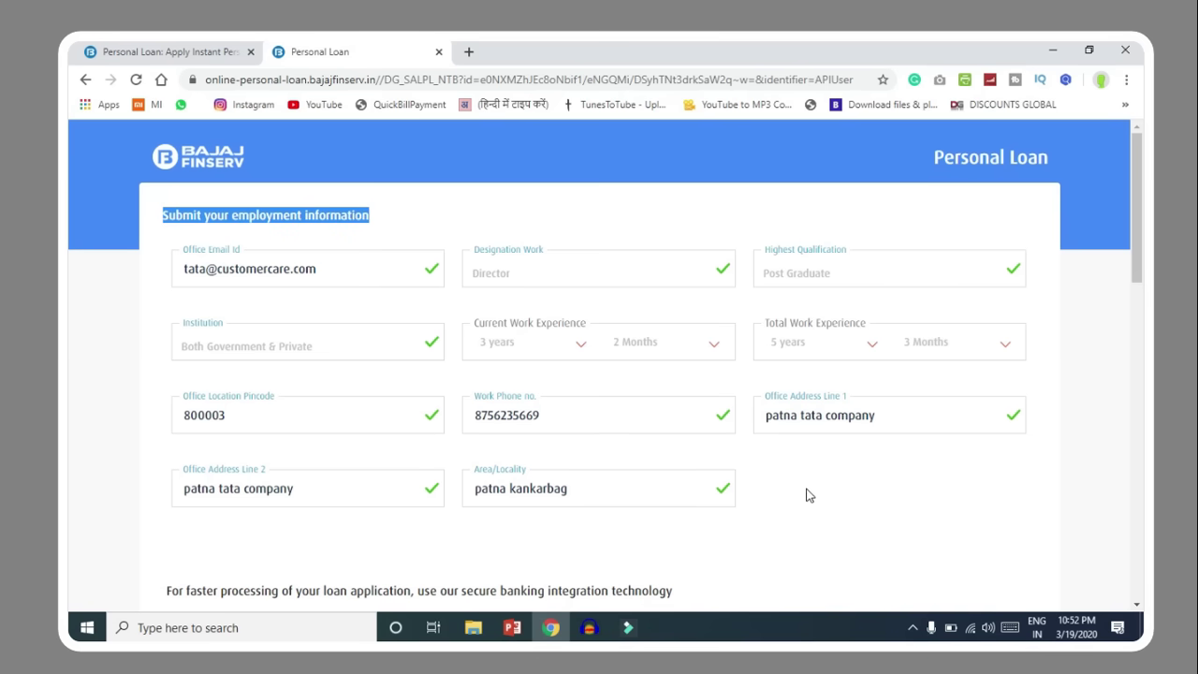
{"action": "scroll", "coordinate": [810, 495], "scroll_direction": "down", "scroll_amount": 3}
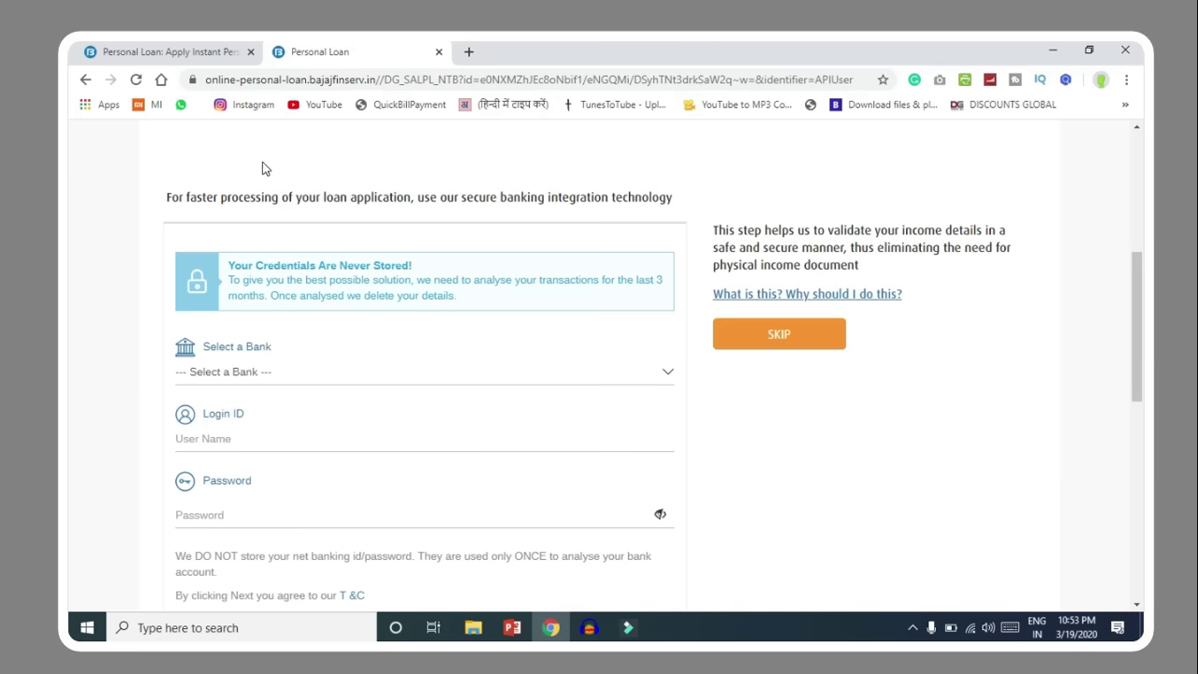
- Select HDFC Bank for netbanking verification, leaving customer ID and IPIN empty
{"action": "scroll", "coordinate": [290, 309], "scroll_direction": "down", "scroll_amount": 1}
{"action": "left_click", "coordinate": [296, 314]}
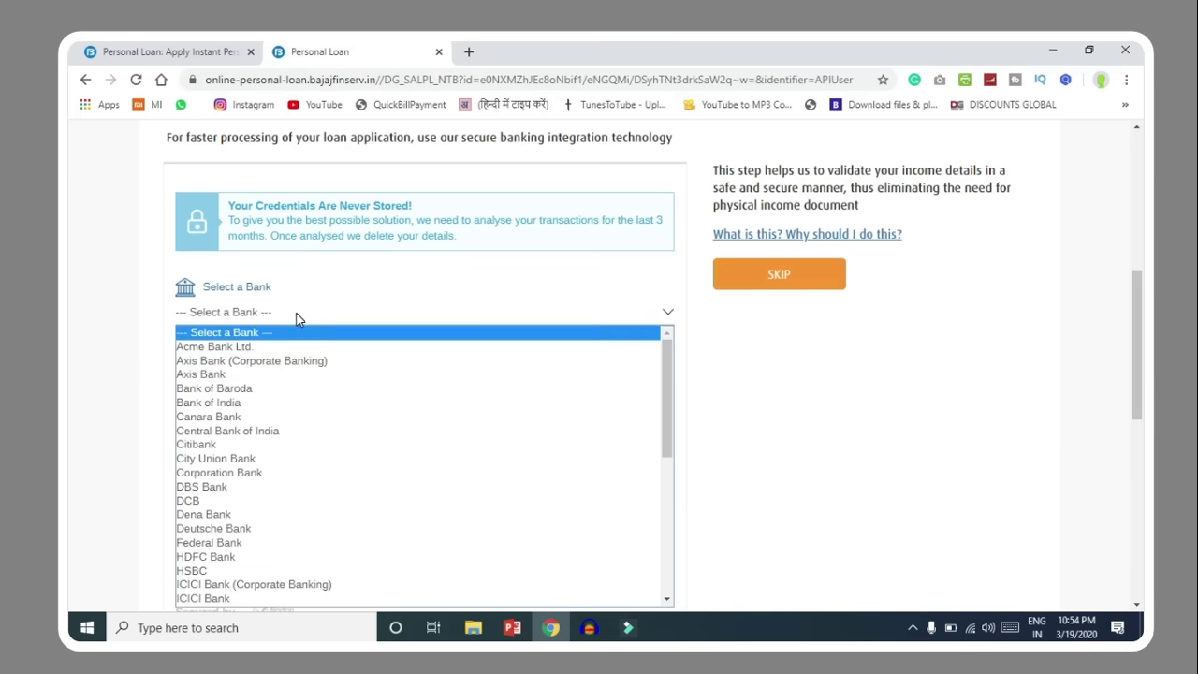
{"action": "left_click", "coordinate": [262, 566]}
{"action": "left_click", "coordinate": [277, 386]}
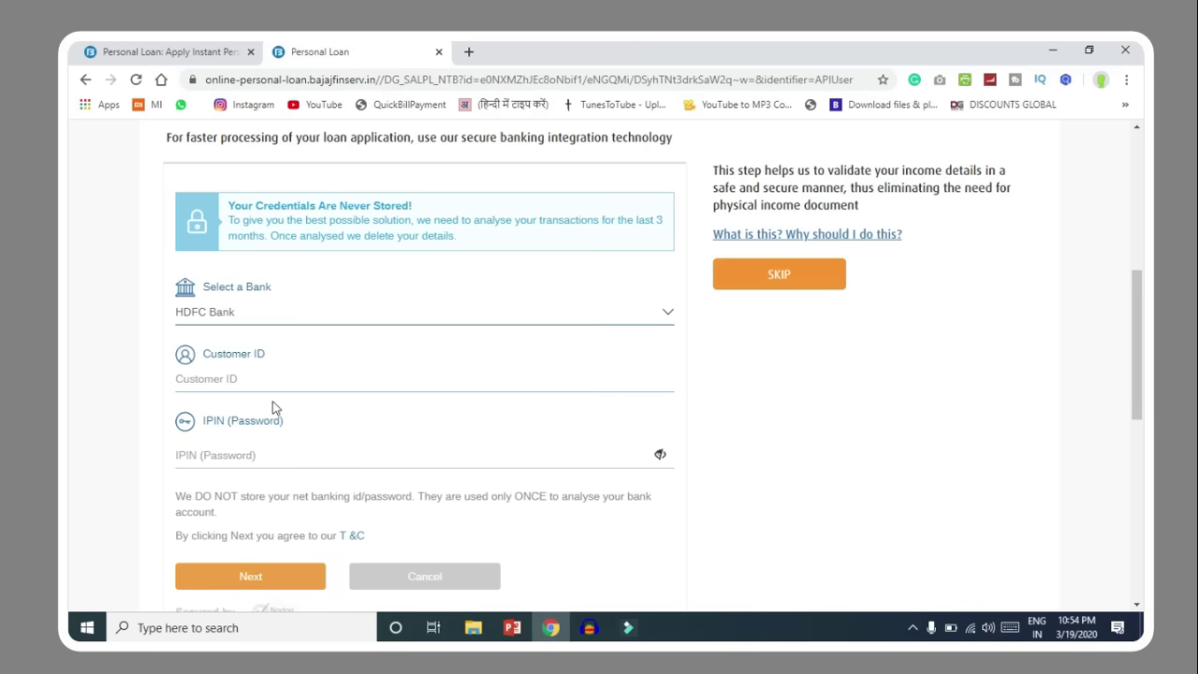
{"action": "left_click", "coordinate": [265, 458]}
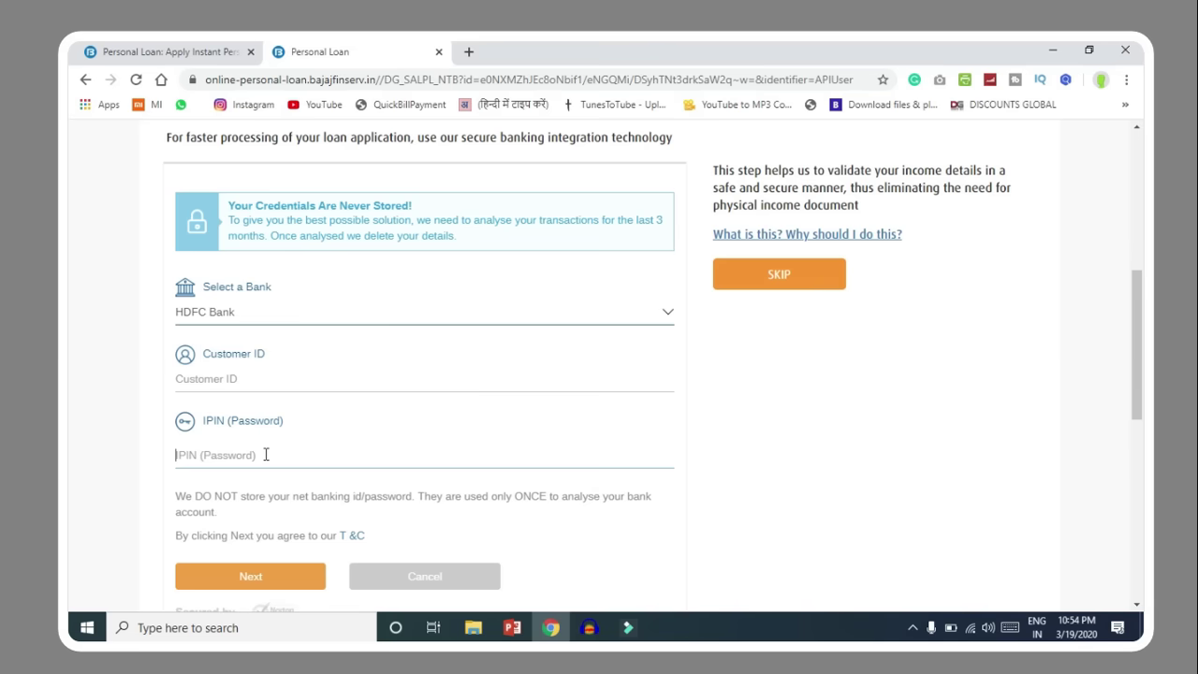
- Skip income verification and confirm in the benefits popup to send the application
{"action": "left_click", "coordinate": [776, 276]}
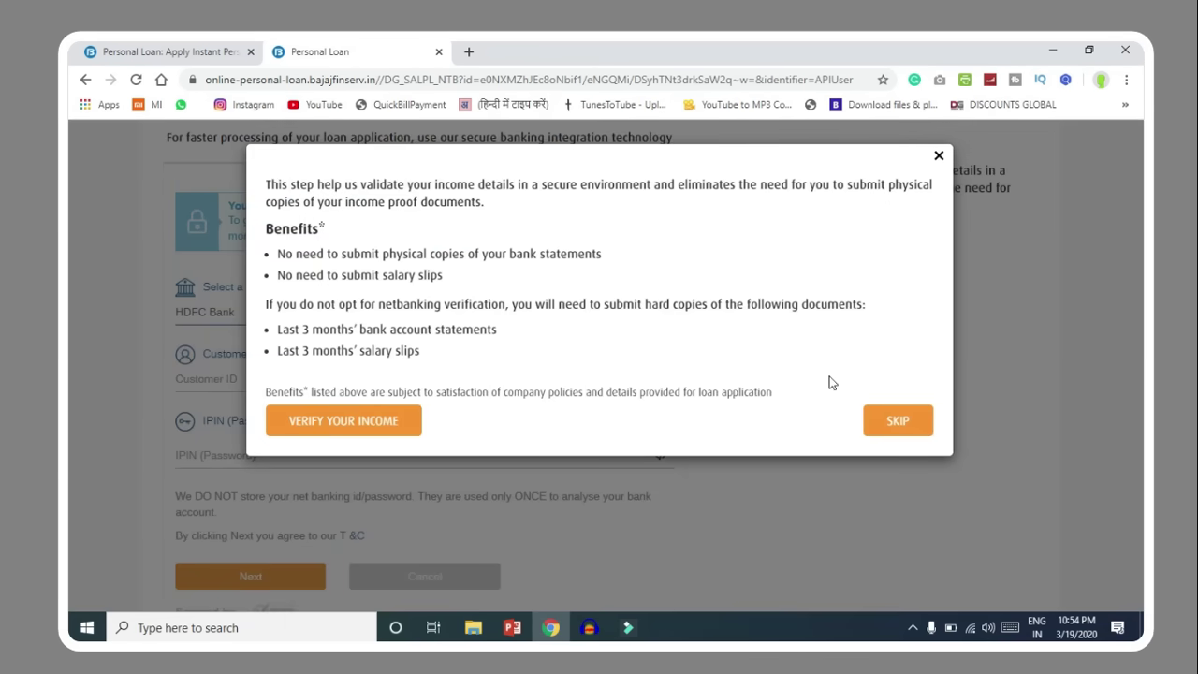
{"action": "left_click", "coordinate": [897, 424]}
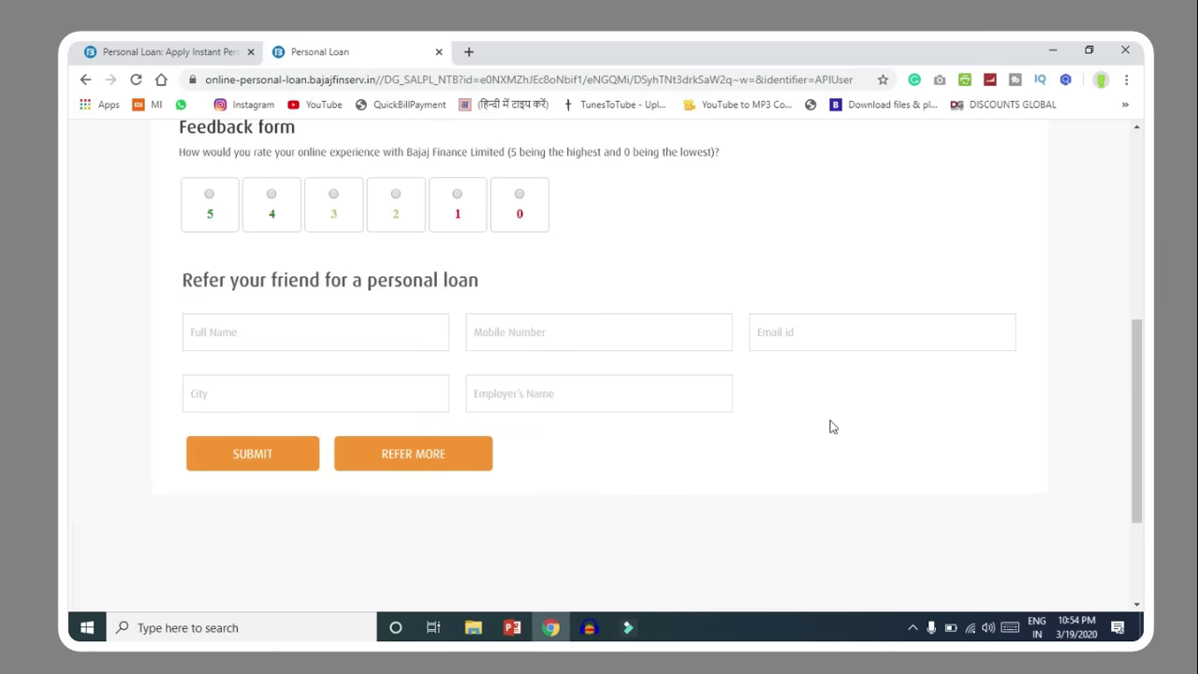
{"action": "scroll", "coordinate": [379, 362], "scroll_direction": "up", "scroll_amount": 5}
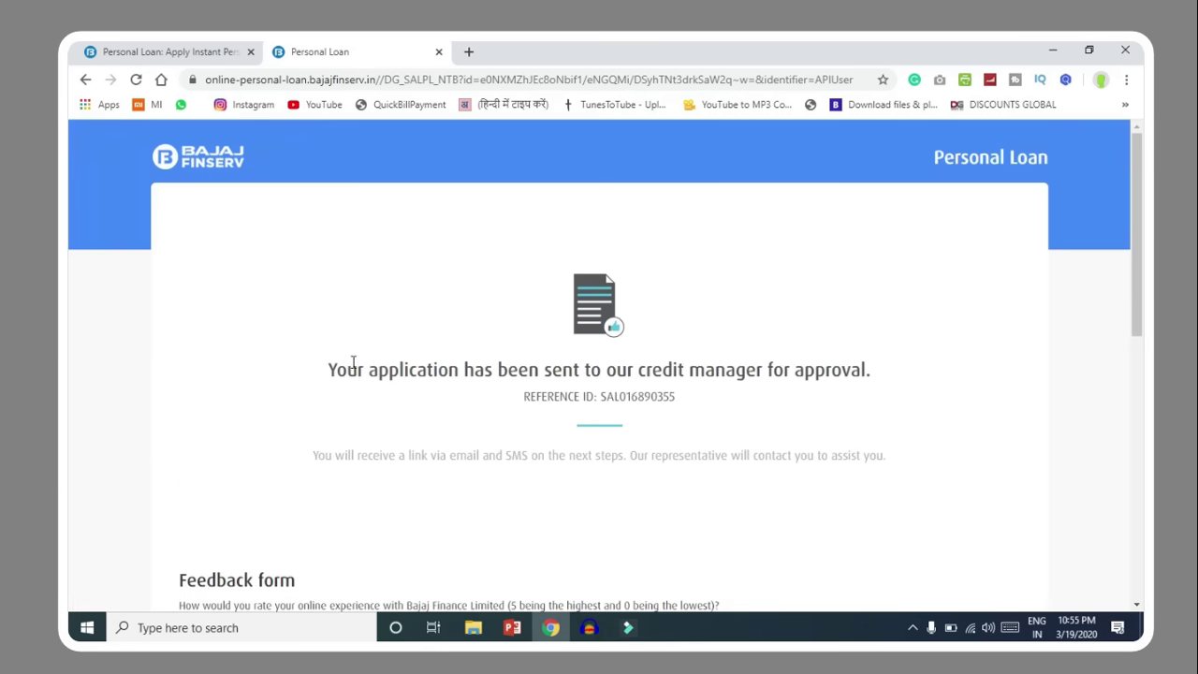
{"action": "left_click_drag", "start_coordinate": [328, 369], "coordinate": [878, 372]}
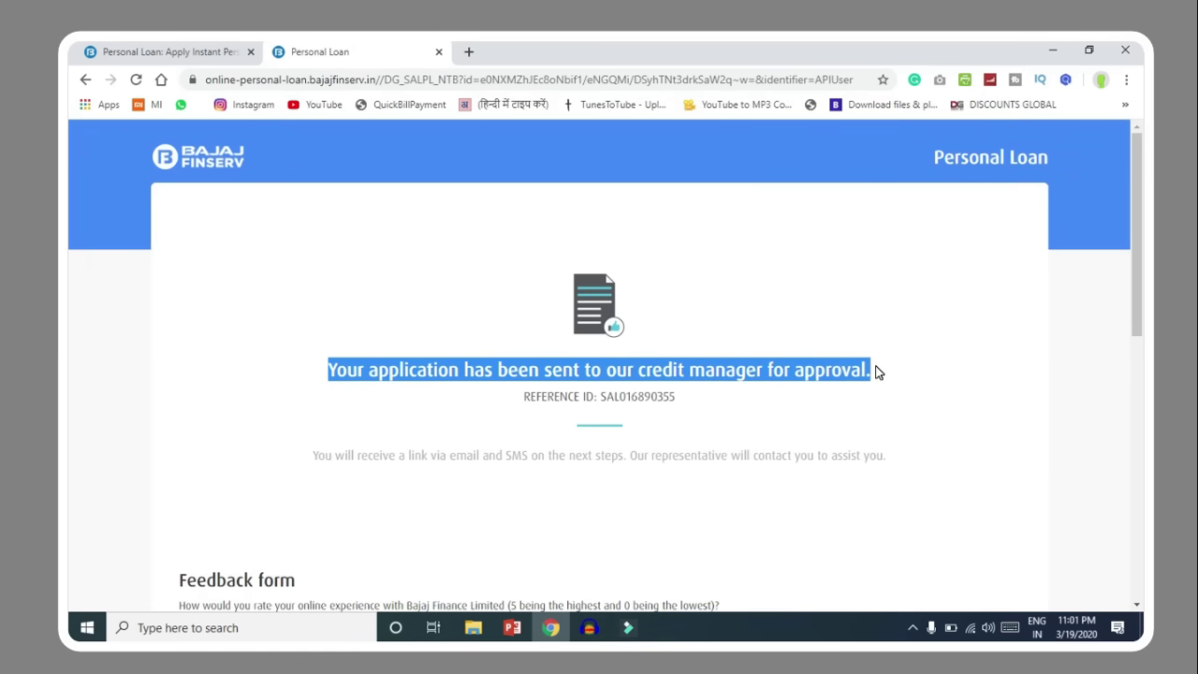
{"action": "left_click", "coordinate": [862, 366]}
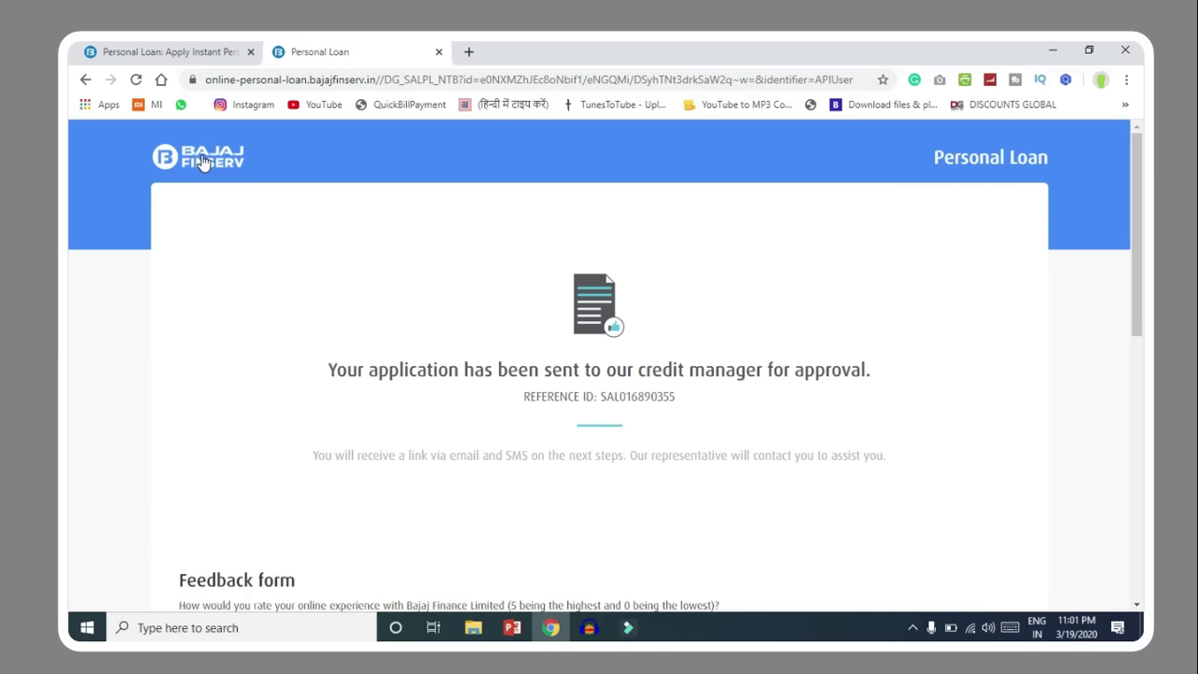
{"action": "double_click", "coordinate": [371, 374]}
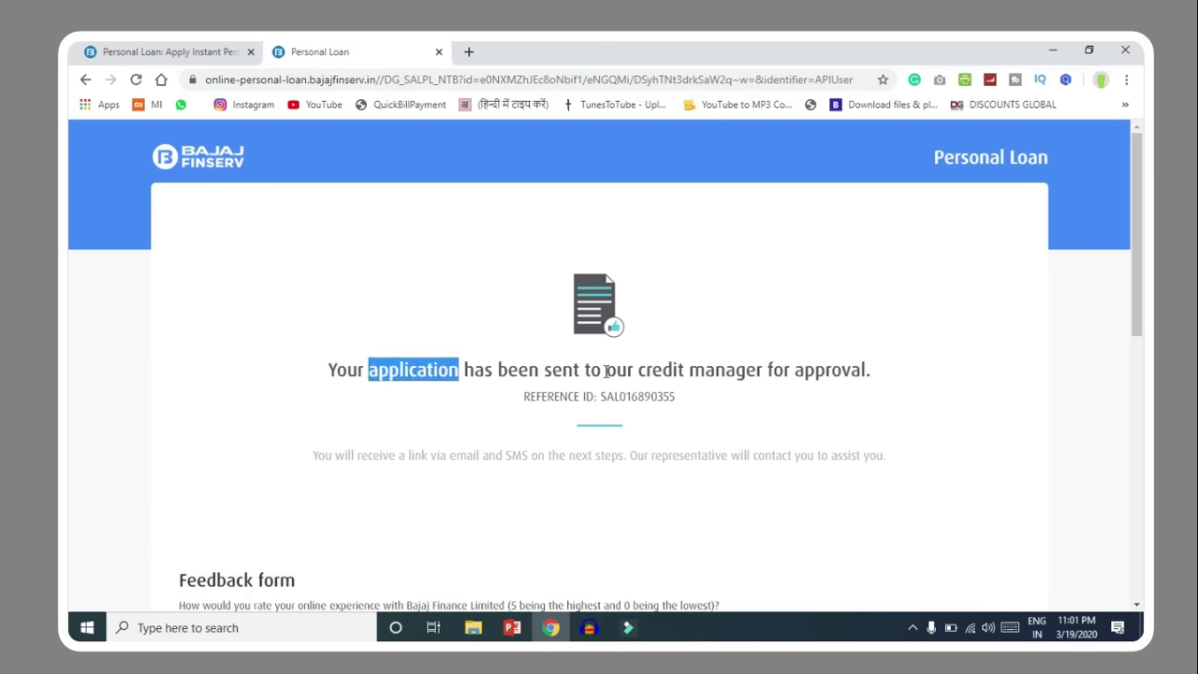
{"action": "left_click_drag", "start_coordinate": [639, 371], "coordinate": [867, 379]}
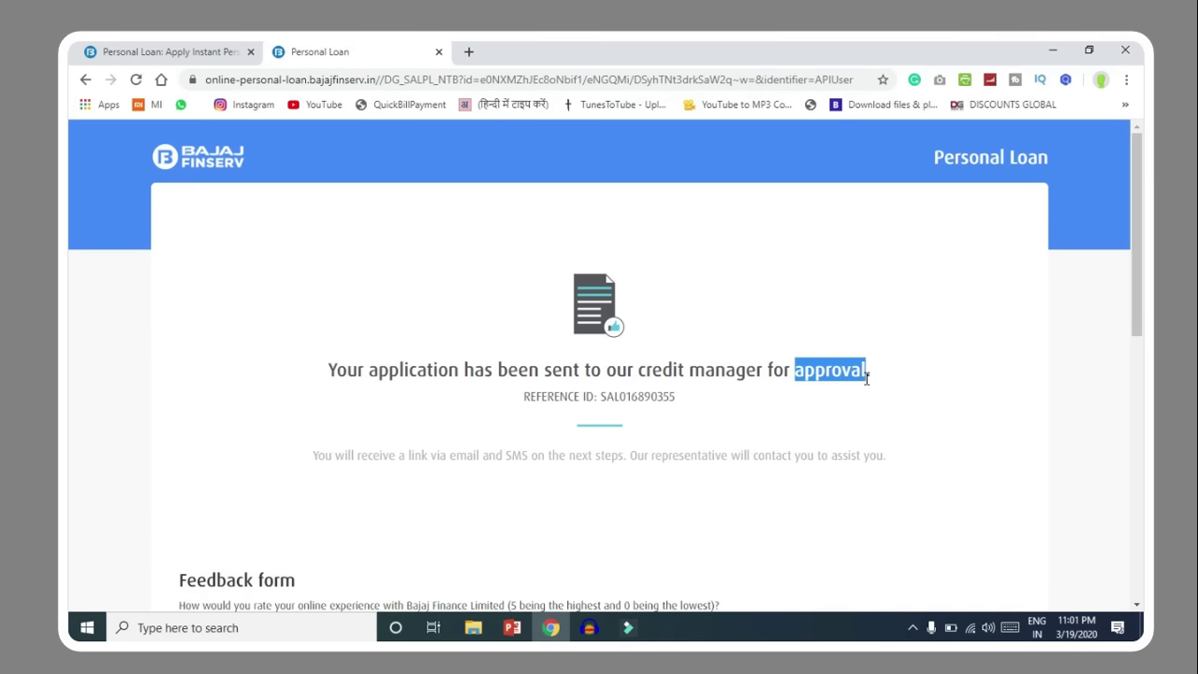
{"action": "left_click", "coordinate": [818, 375]}
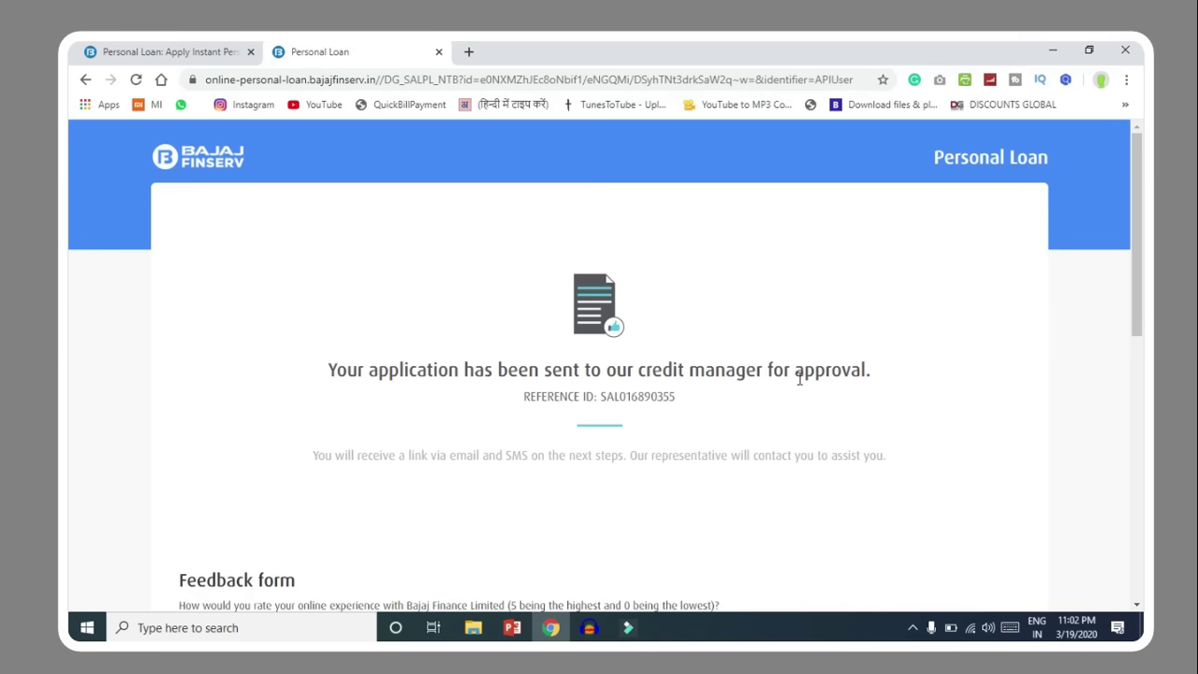
{"action": "left_click_drag", "start_coordinate": [794, 375], "coordinate": [874, 373]}
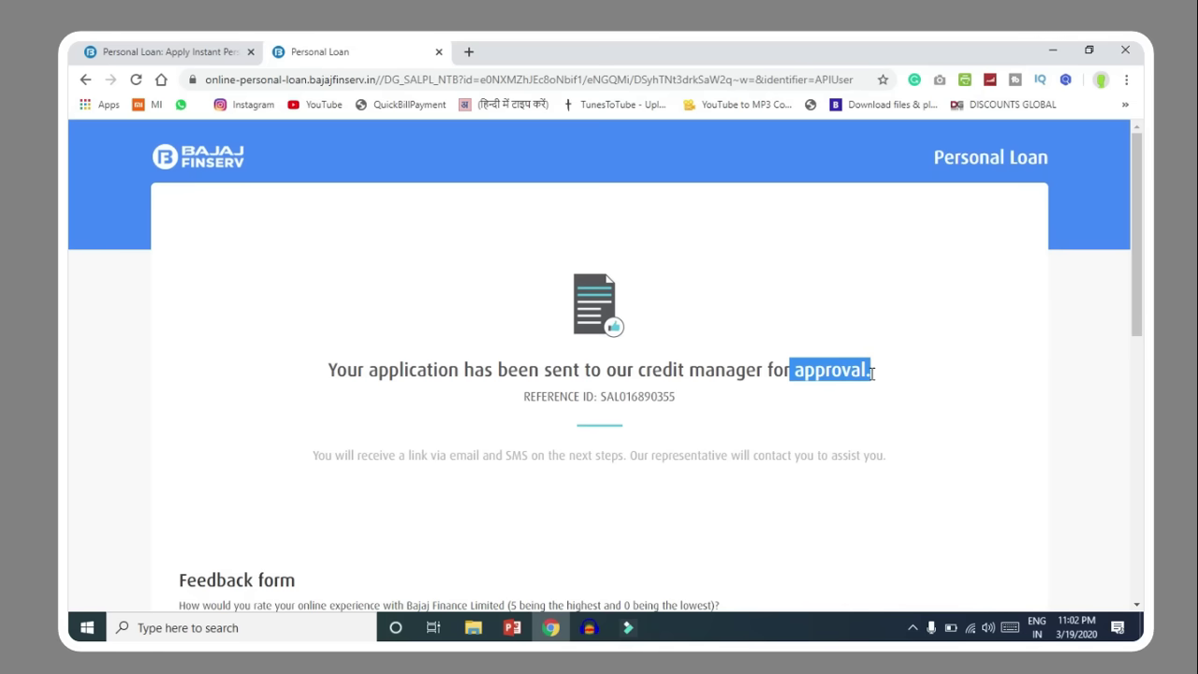
{"action": "left_click", "coordinate": [879, 373]}
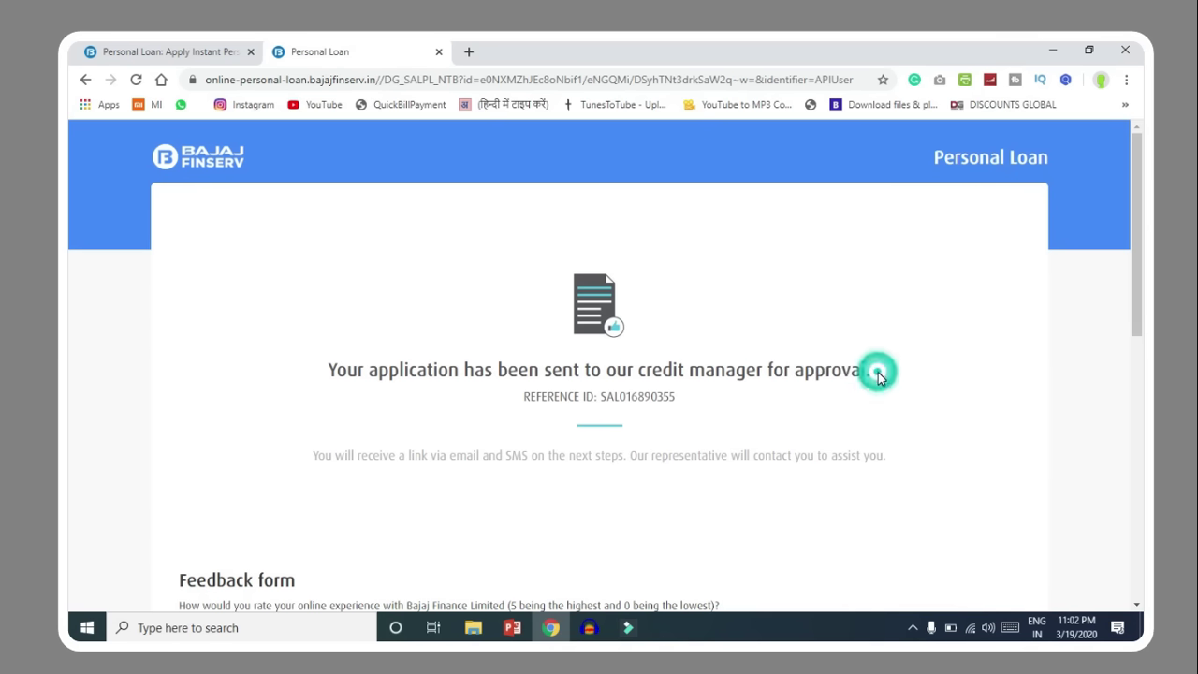
{"action": "left_click_drag", "start_coordinate": [798, 377], "coordinate": [872, 378]}
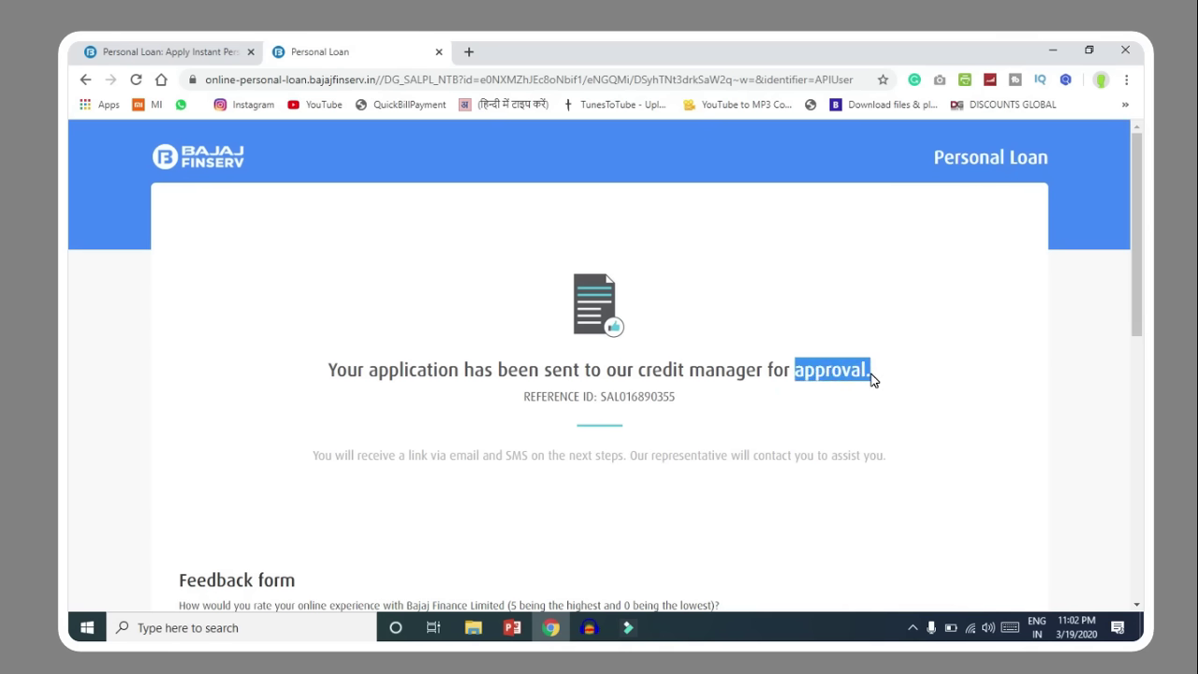
{"action": "left_click", "coordinate": [872, 377]}
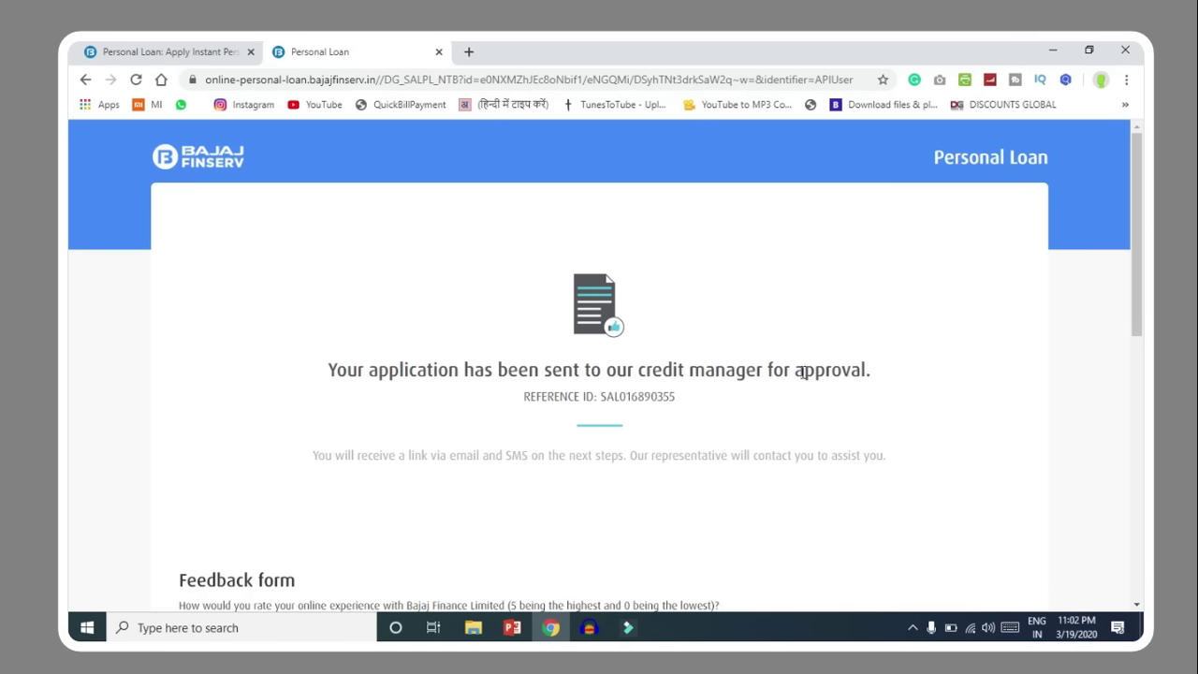
{"action": "left_click_drag", "start_coordinate": [794, 374], "coordinate": [886, 379]}
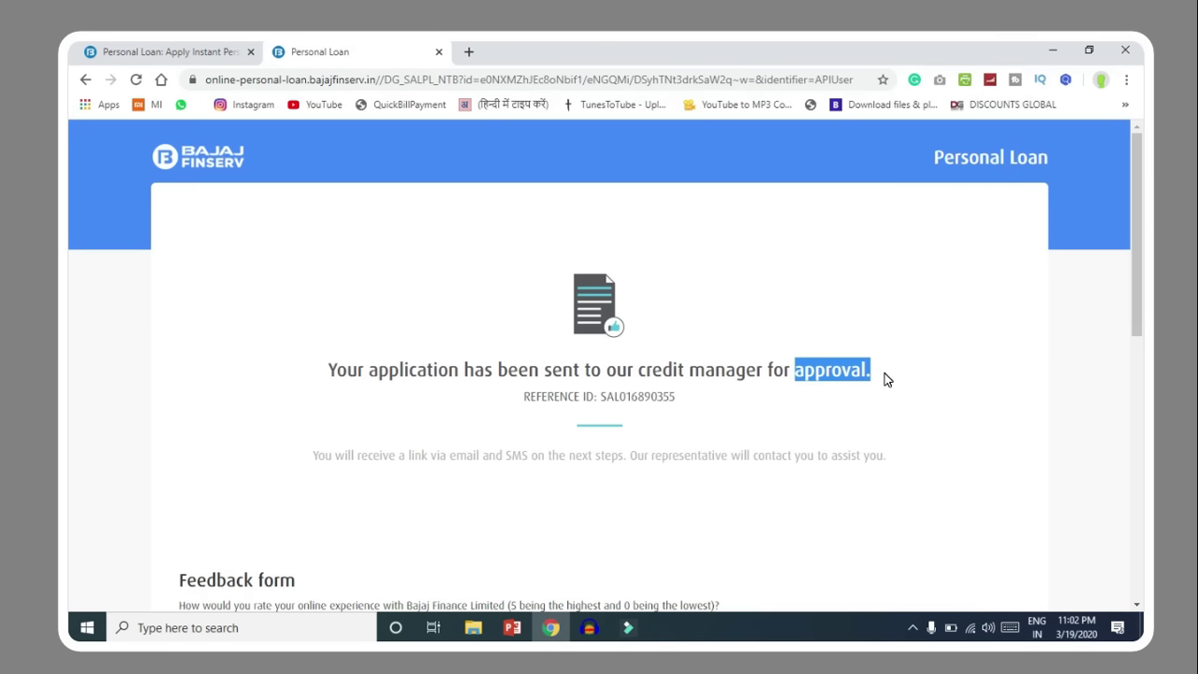
{"action": "left_click", "coordinate": [838, 373]}
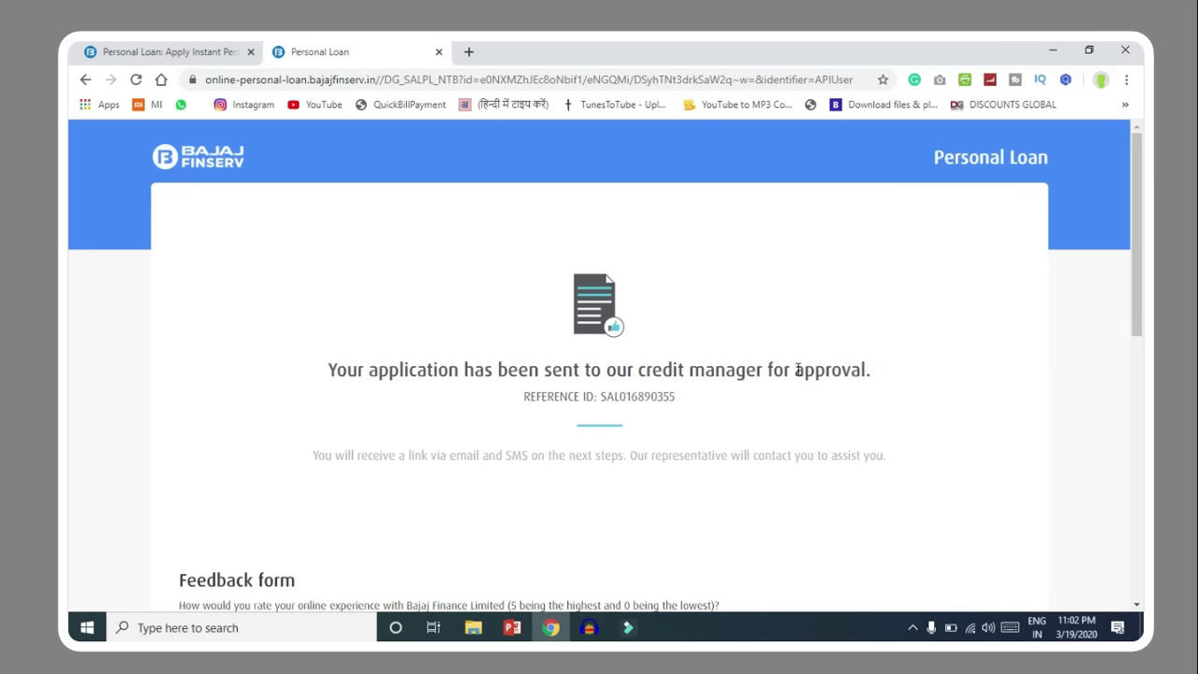
{"action": "left_click", "coordinate": [794, 368]}
{"action": "left_click_drag", "start_coordinate": [794, 368], "coordinate": [871, 380]}
{"action": "left_click", "coordinate": [870, 379]}
{"action": "left_click_drag", "start_coordinate": [799, 374], "coordinate": [871, 372]}
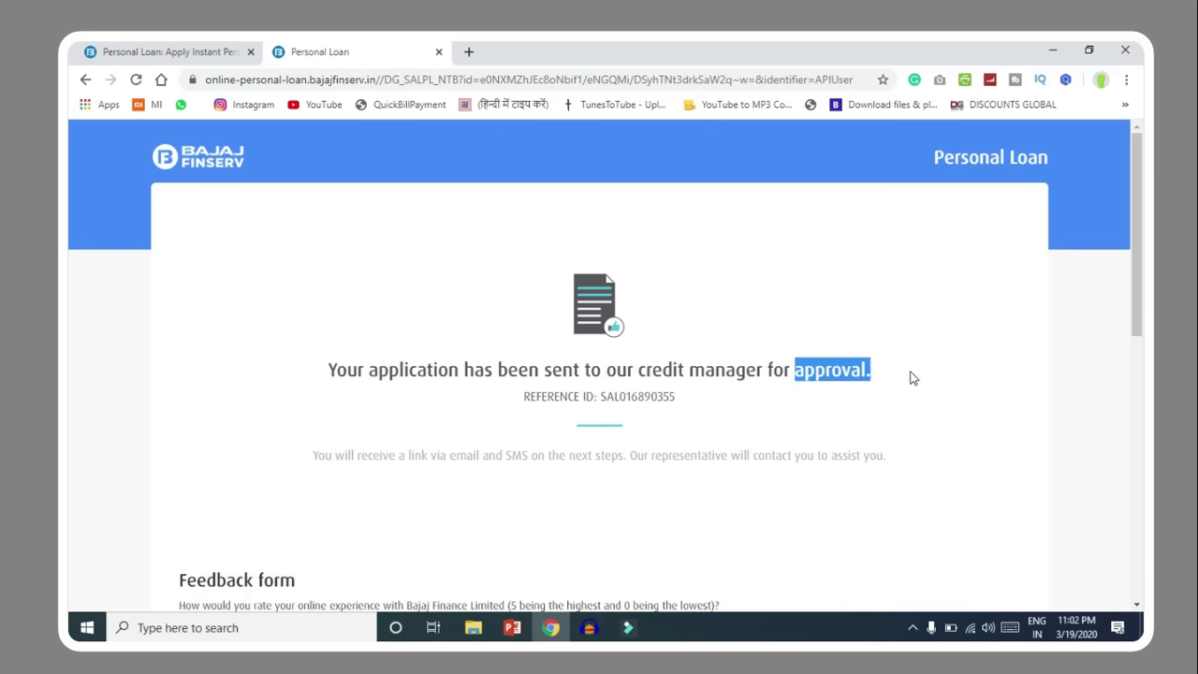
{"action": "left_click", "coordinate": [883, 367]}
{"action": "left_click_drag", "start_coordinate": [796, 373], "coordinate": [877, 375]}
{"action": "left_click", "coordinate": [800, 375]}
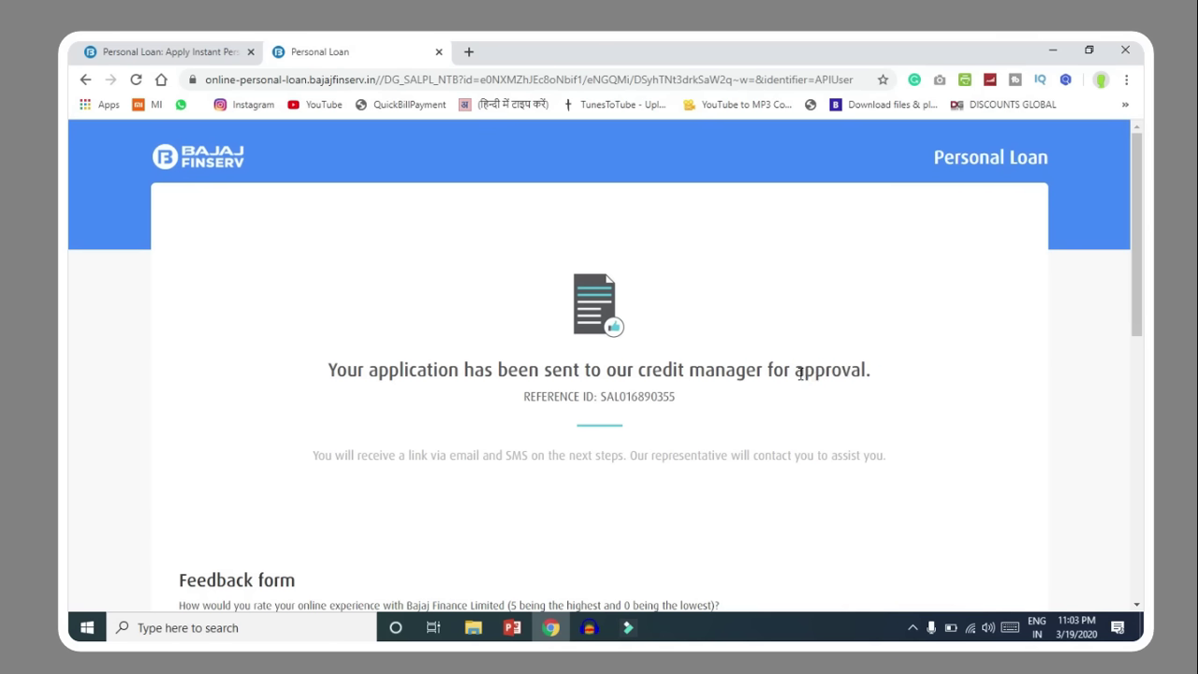